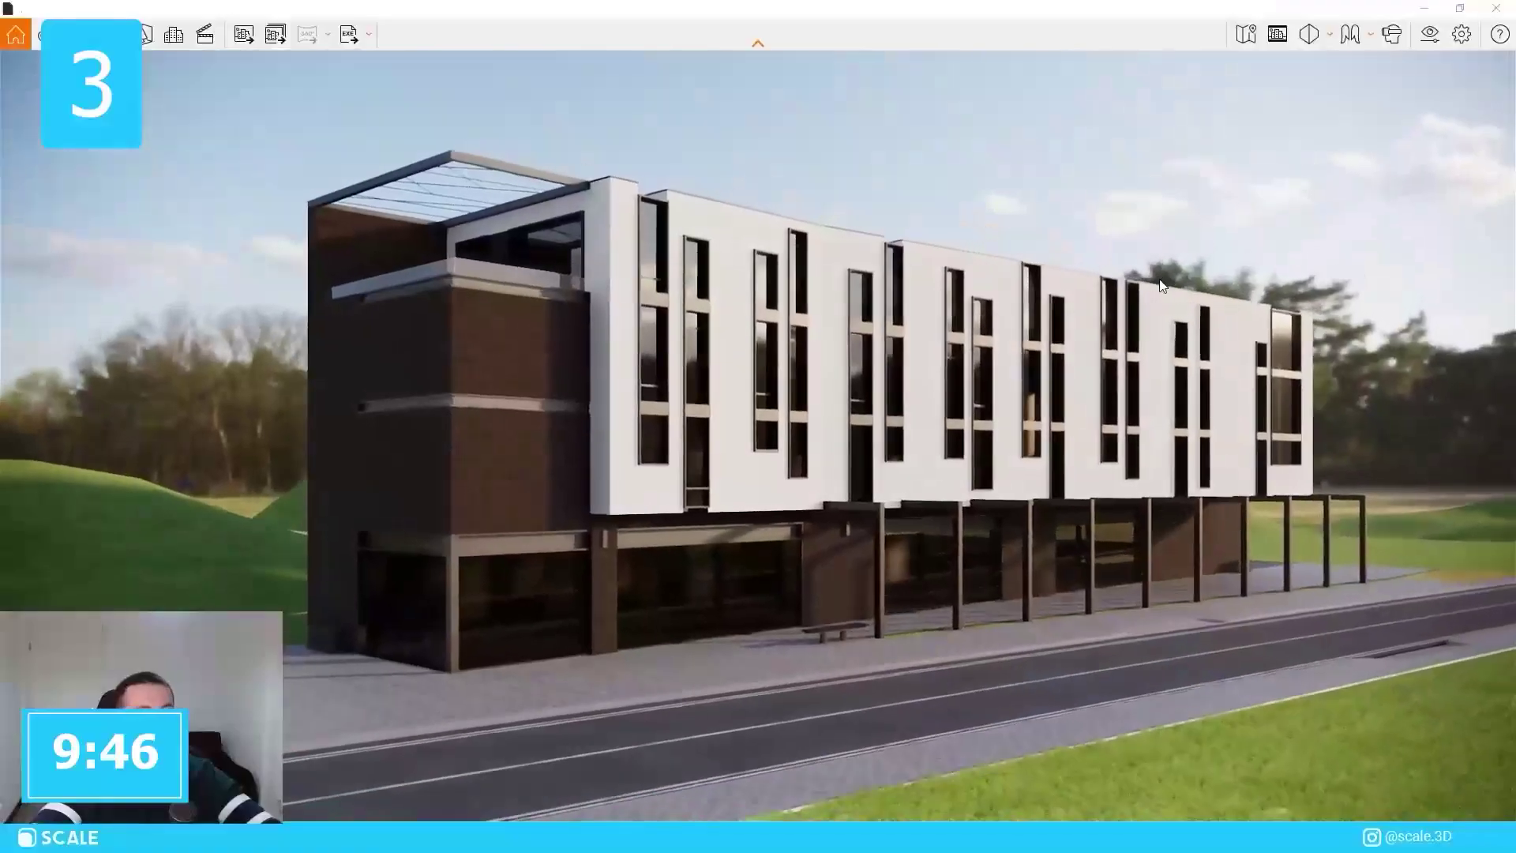
Step: Speed up and orbit the camera from an aerial view to a side view of the house
{"action": "key", "text": "shift"}
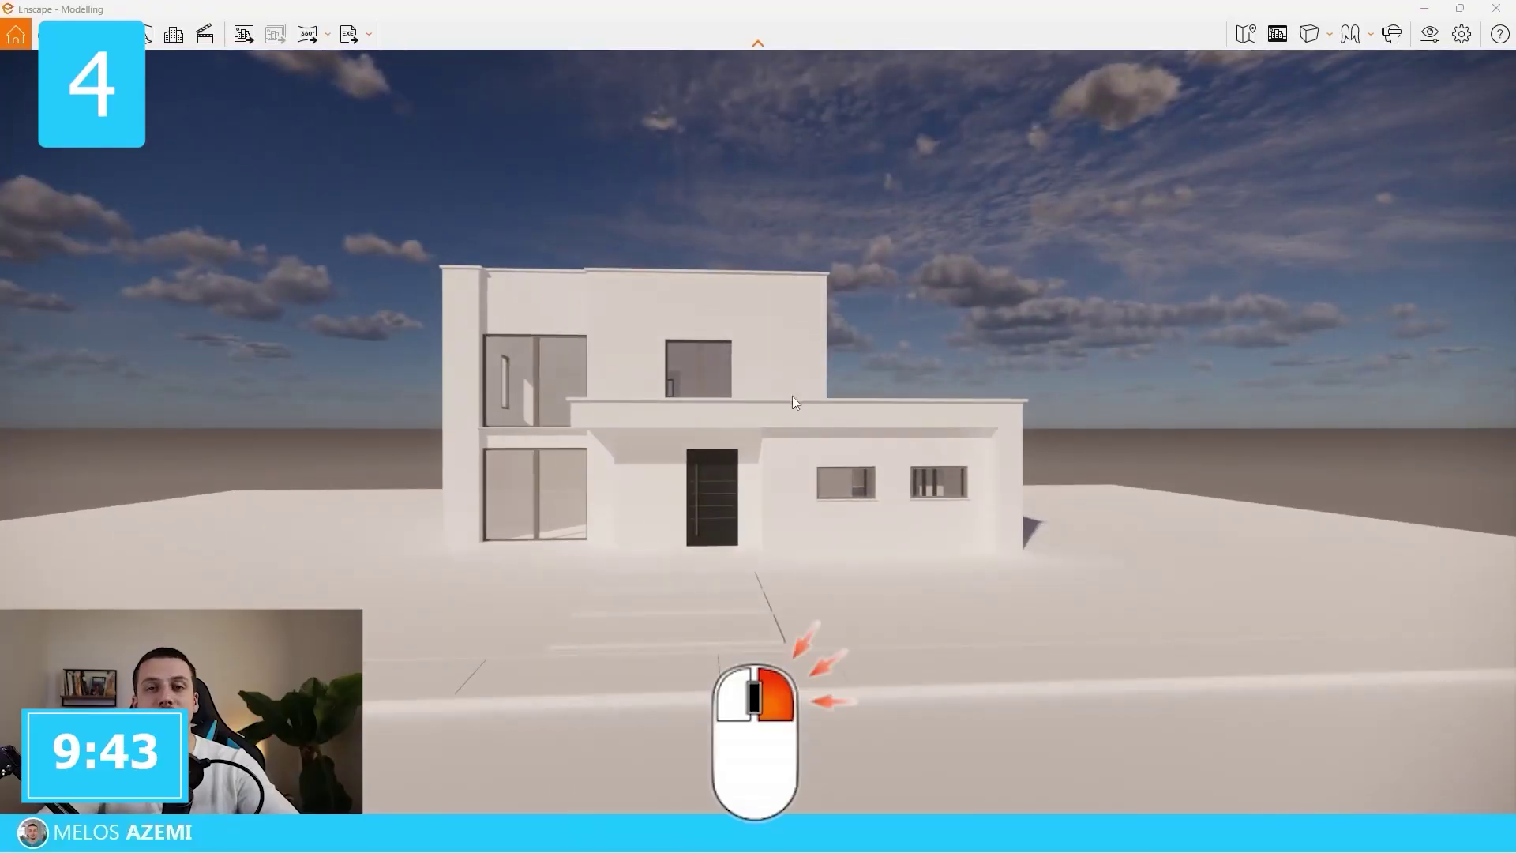
{"action": "right_click_drag", "start_coordinate": [793, 396], "coordinate": [1042, 395]}
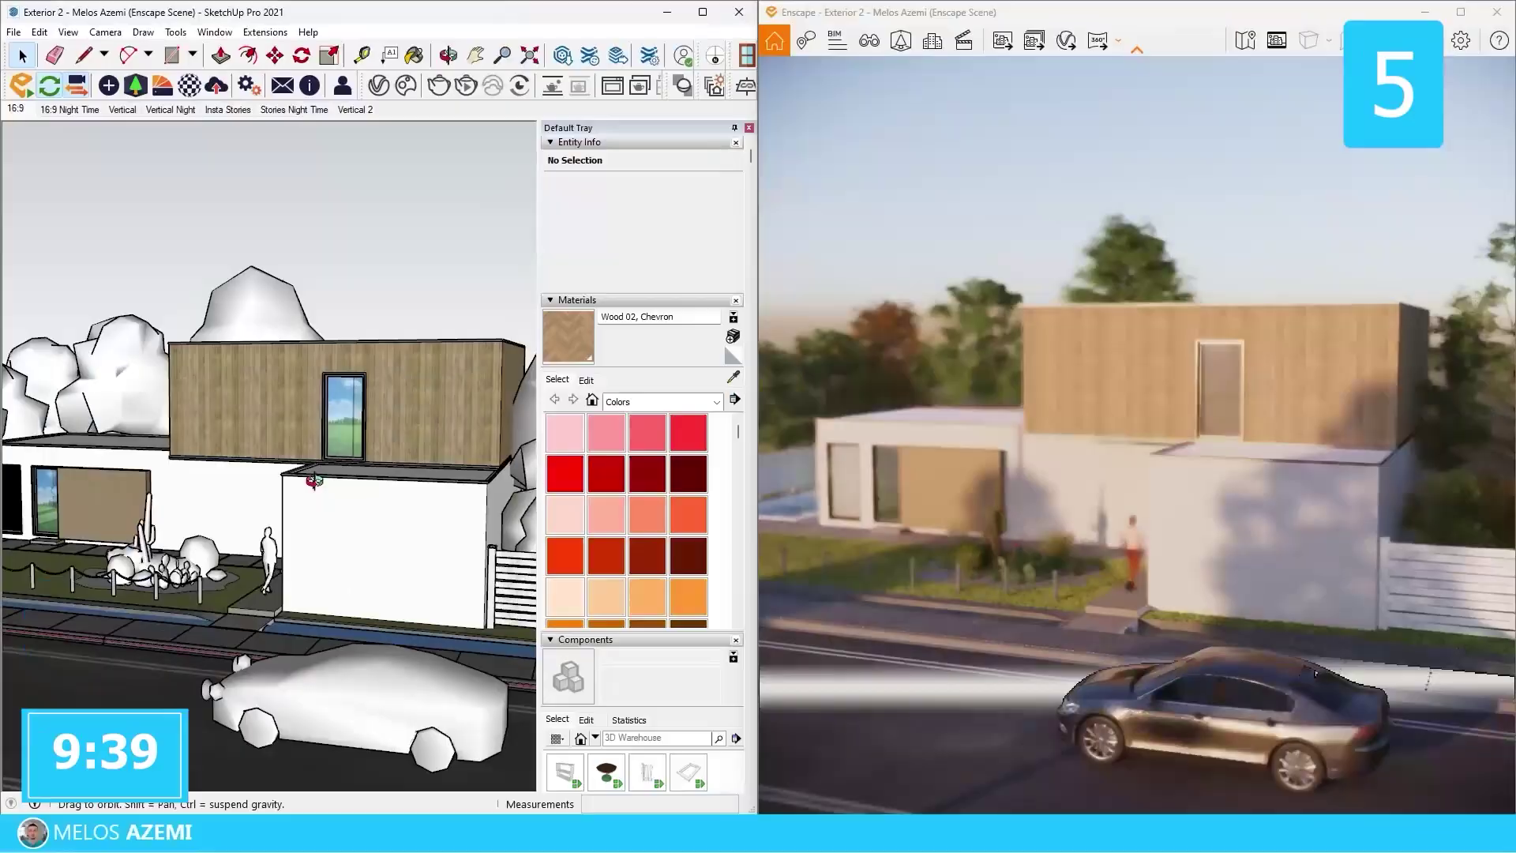
{"action": "left_click_drag", "start_coordinate": [314, 480], "coordinate": [101, 445]}
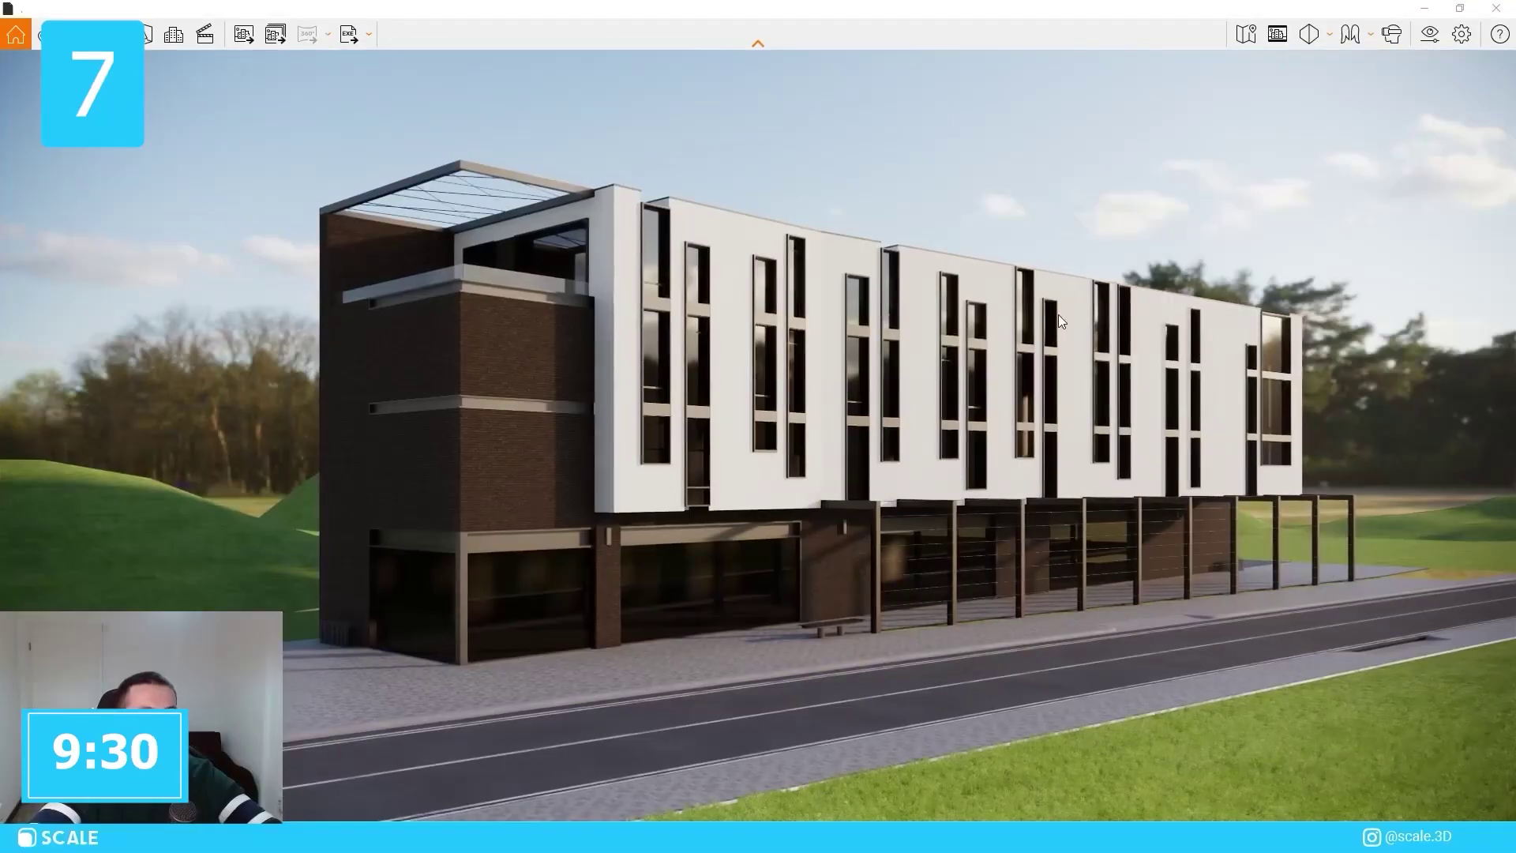
Step: Fly close to the entrance facade, adjust camera height, and walk the house front at ground level
{"action": "double_click", "coordinate": [1045, 319]}
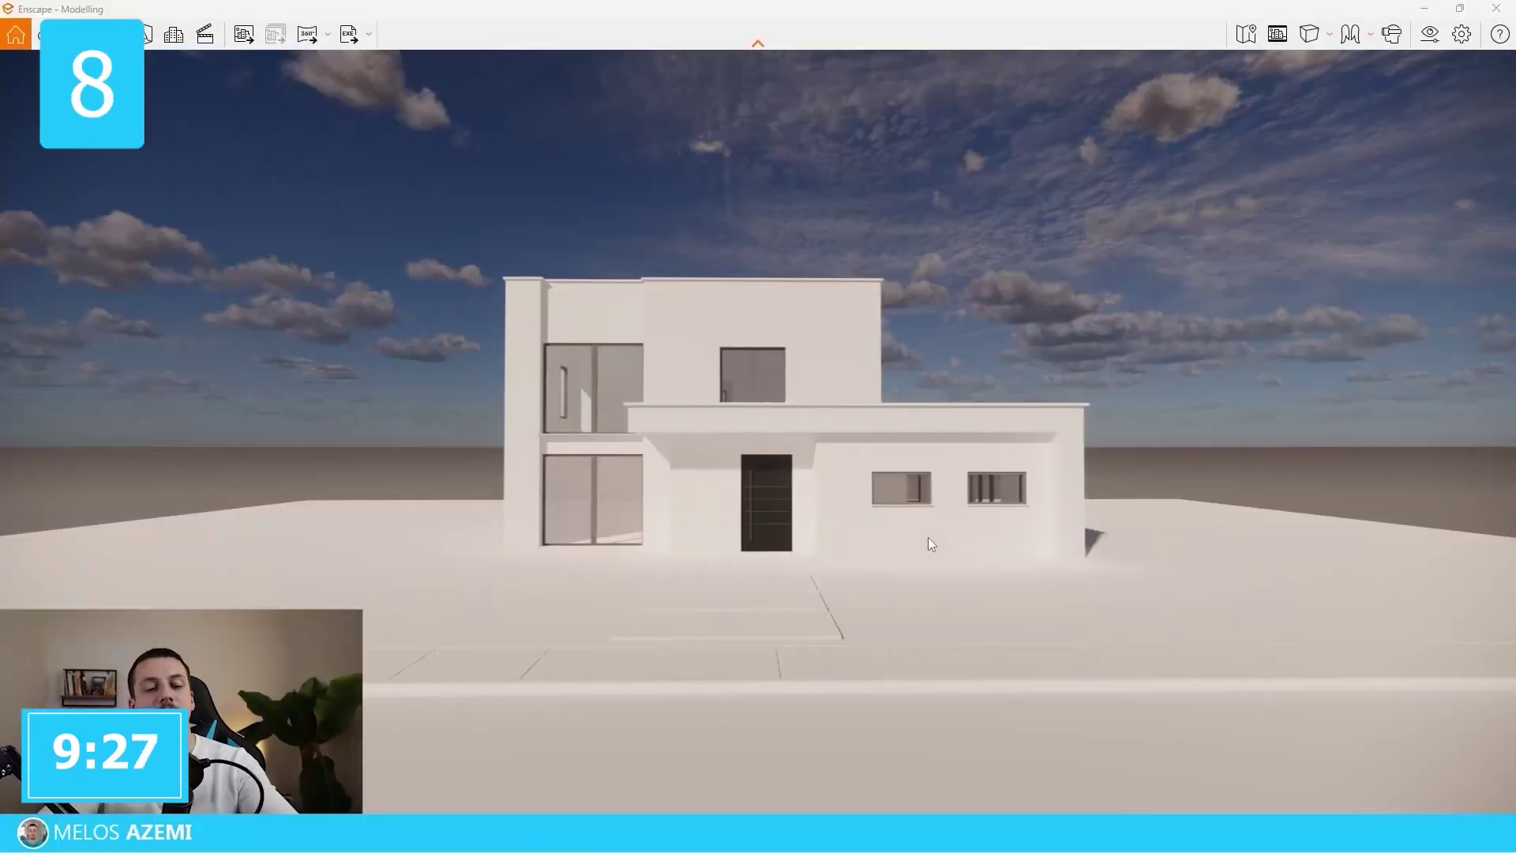
{"action": "key", "text": "q"}
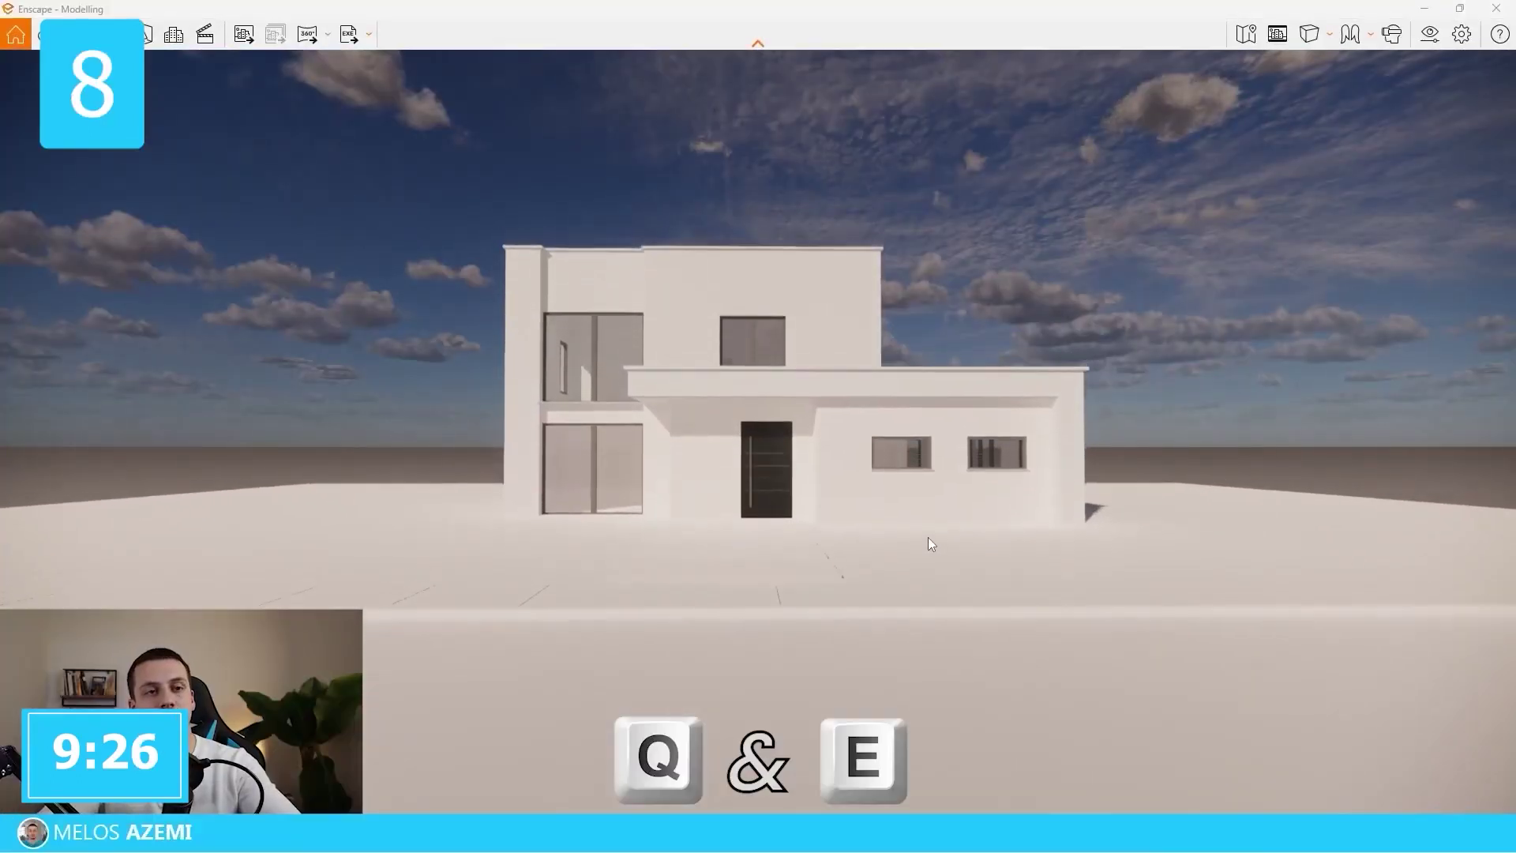
{"action": "key", "text": "e"}
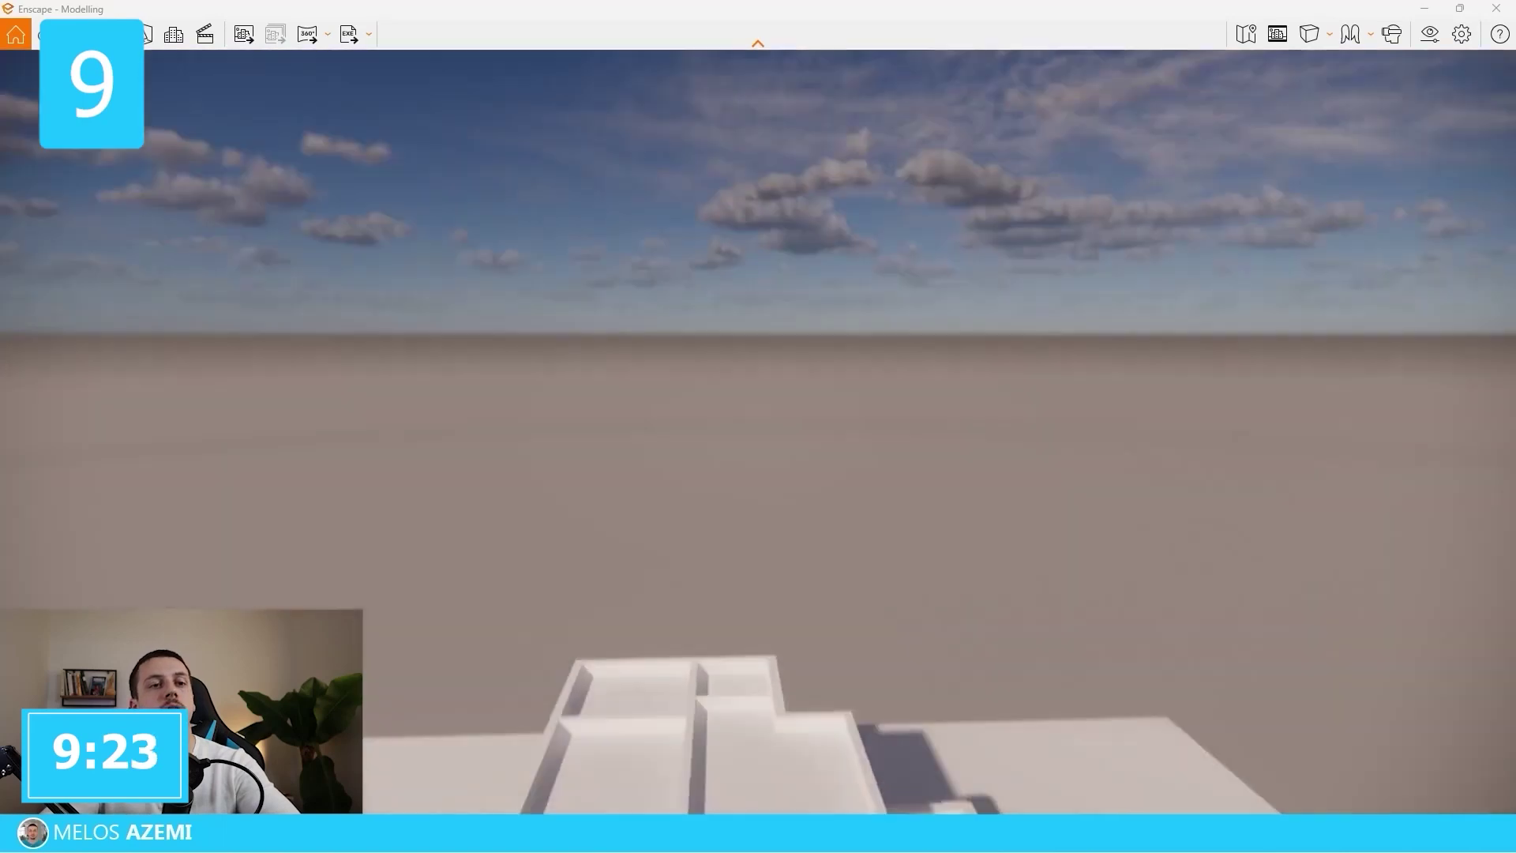
{"action": "left_click_drag", "start_coordinate": [945, 158], "coordinate": [945, 263]}
{"action": "key", "text": "space"}
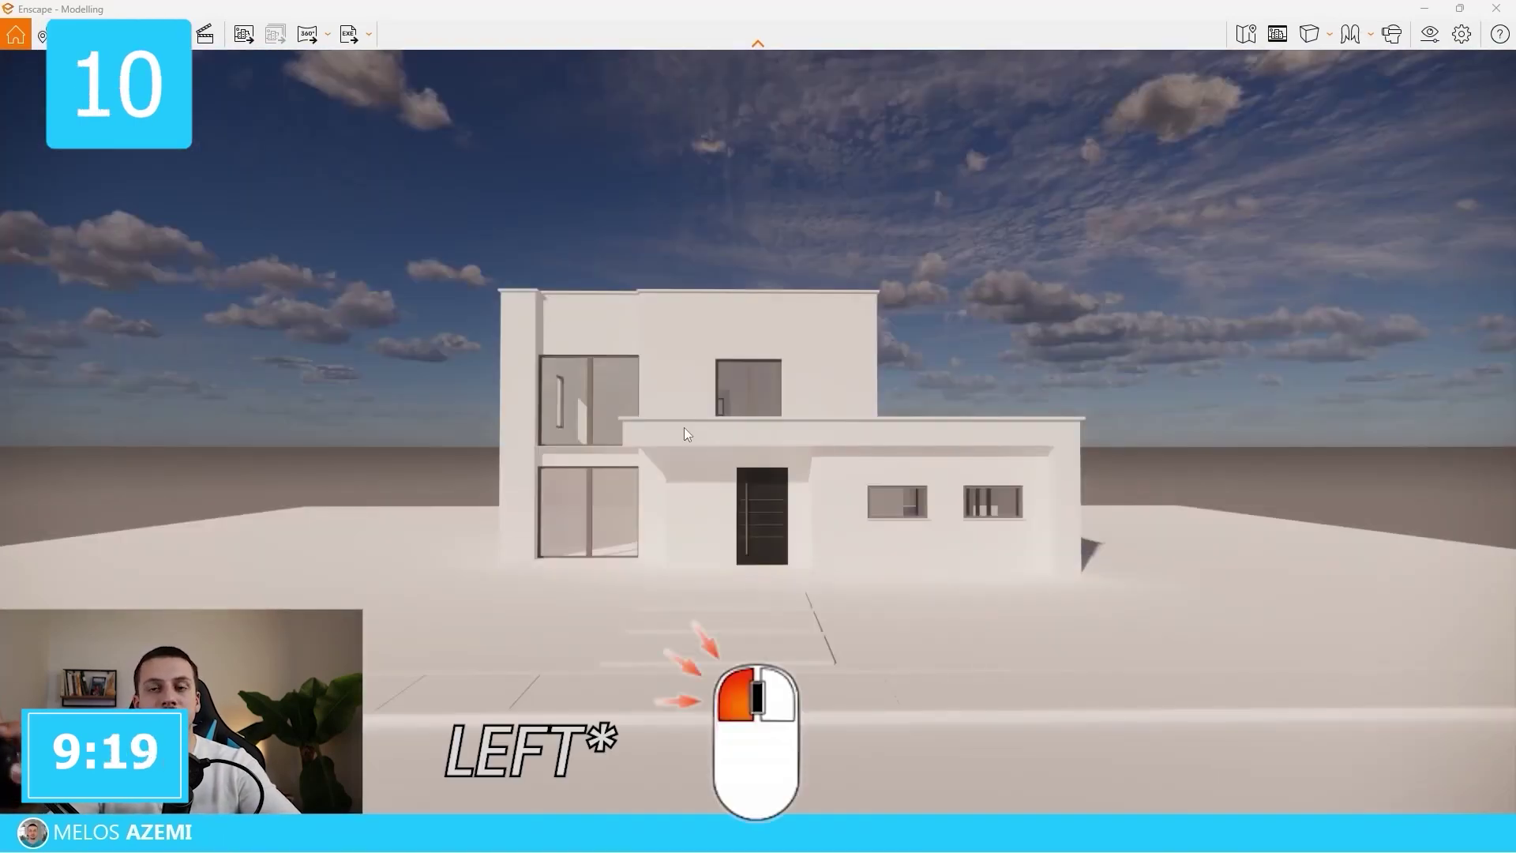
{"action": "left_click_drag", "start_coordinate": [684, 428], "coordinate": [726, 332]}
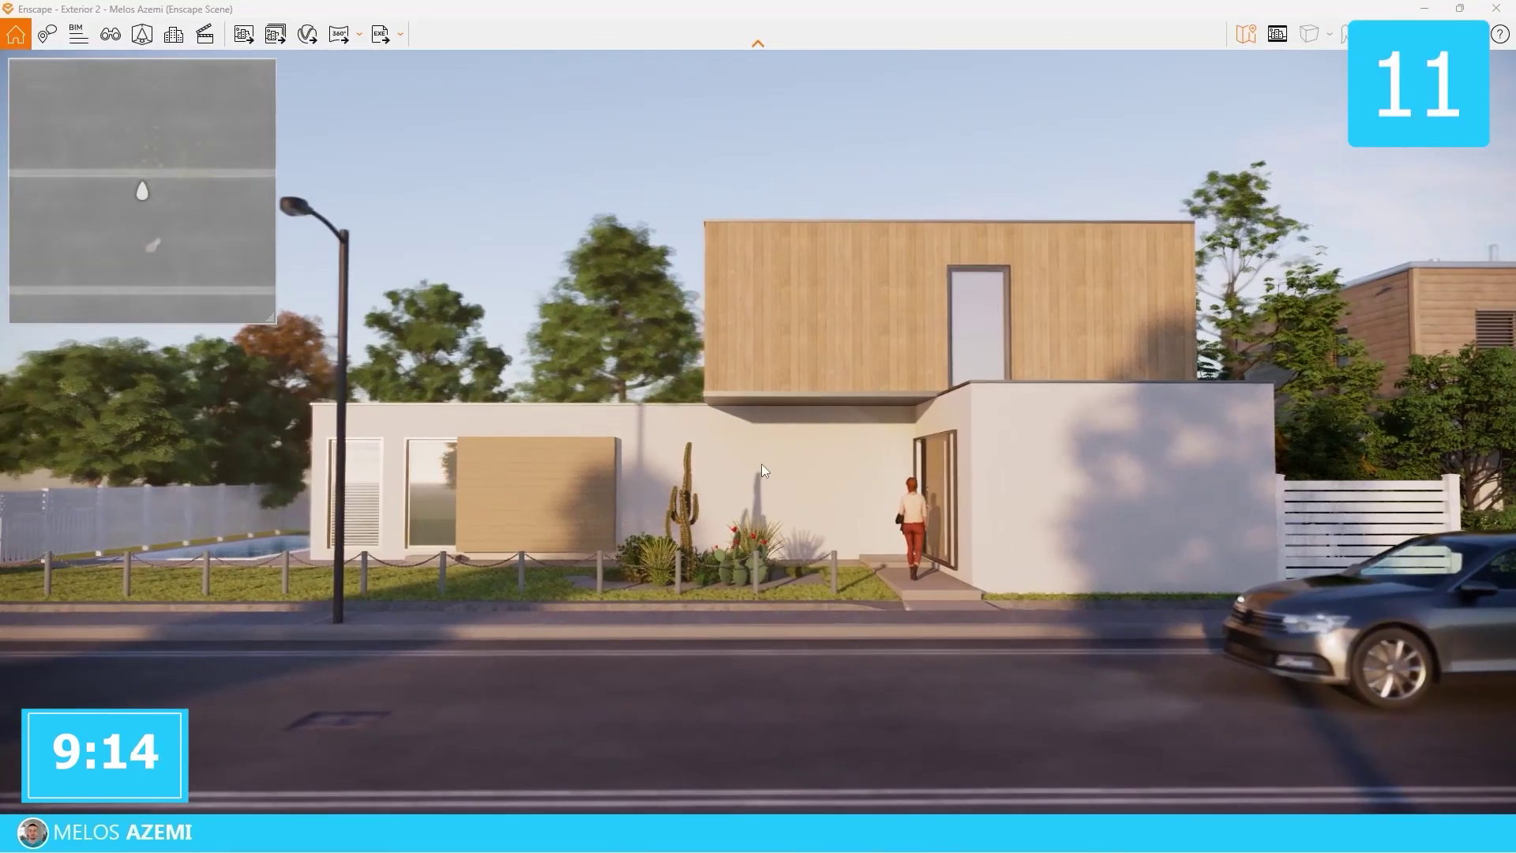
{"action": "scroll", "coordinate": [763, 469], "scroll_direction": "up", "scroll_amount": 5}
{"action": "scroll", "coordinate": [761, 463], "scroll_direction": "down", "scroll_amount": 5}
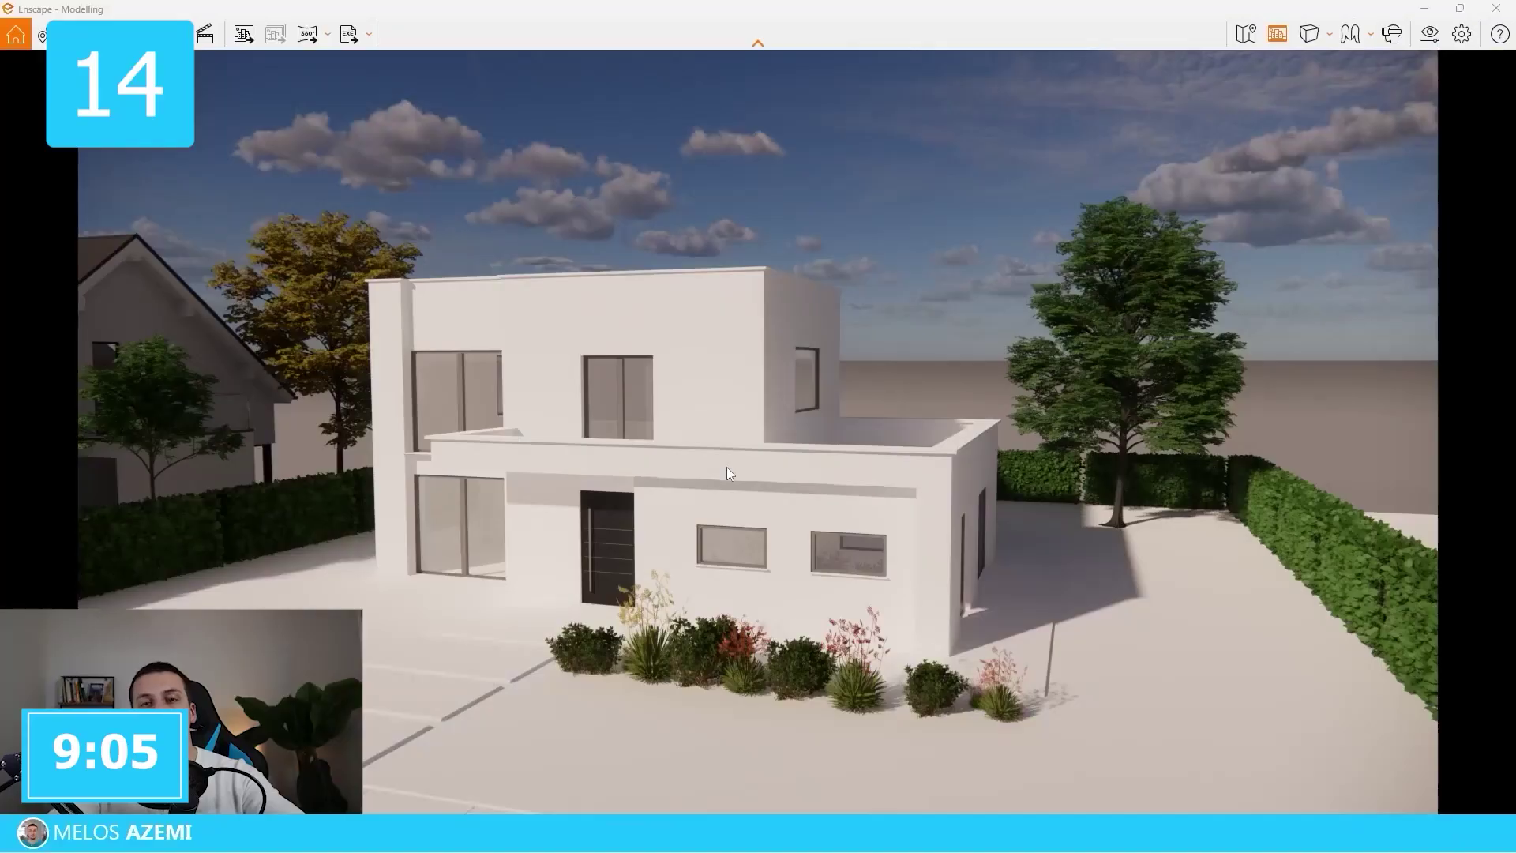
Step: Set the camera projection to Two-Point and open the Video Editor for keyframes
{"action": "left_click", "coordinate": [1330, 34]}
{"action": "left_click", "coordinate": [1391, 96]}
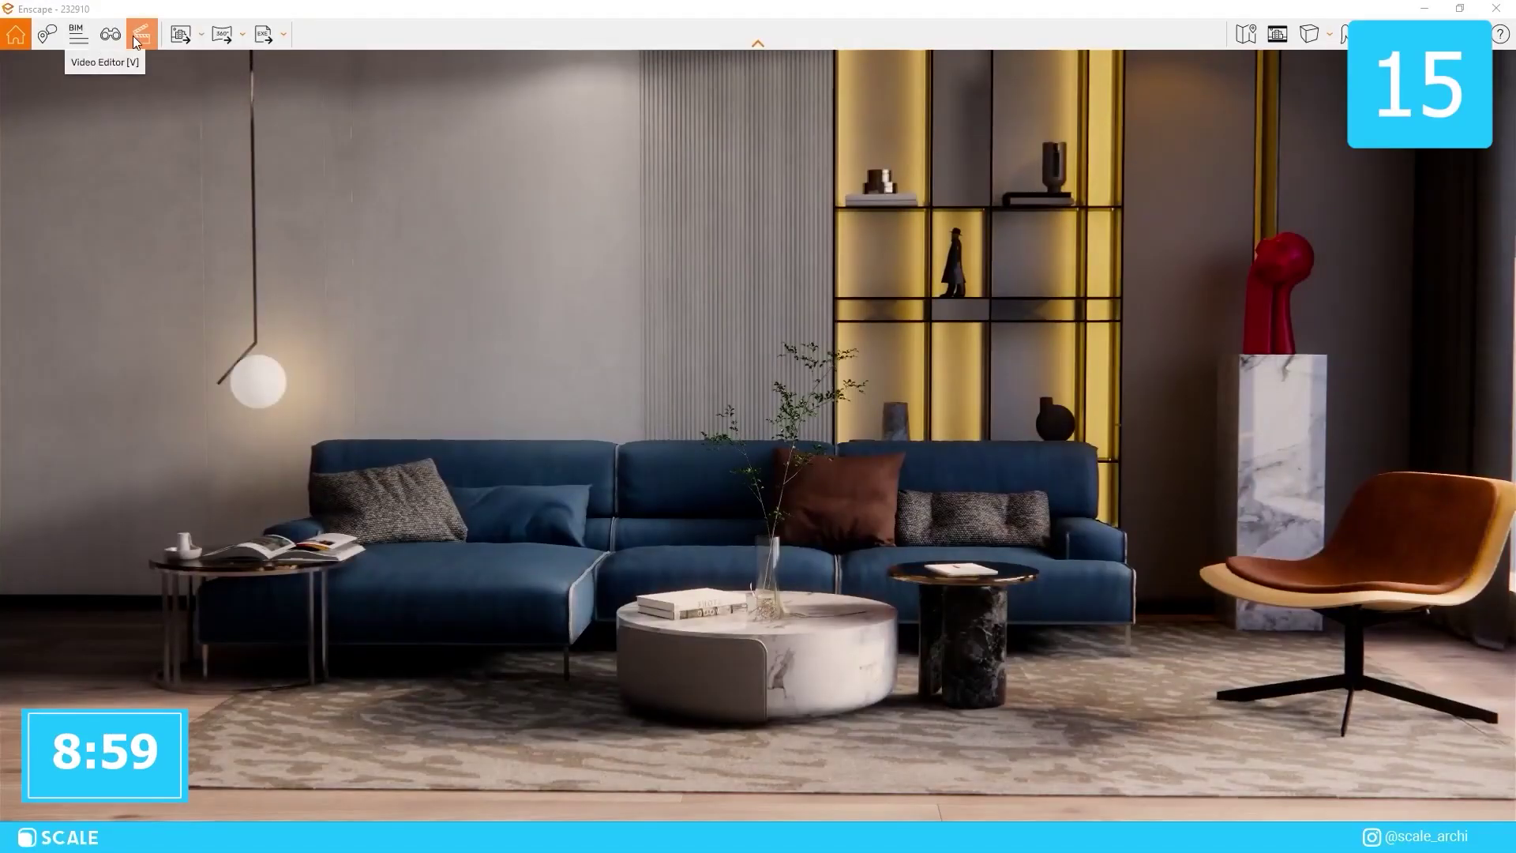
{"action": "left_click", "coordinate": [139, 36]}
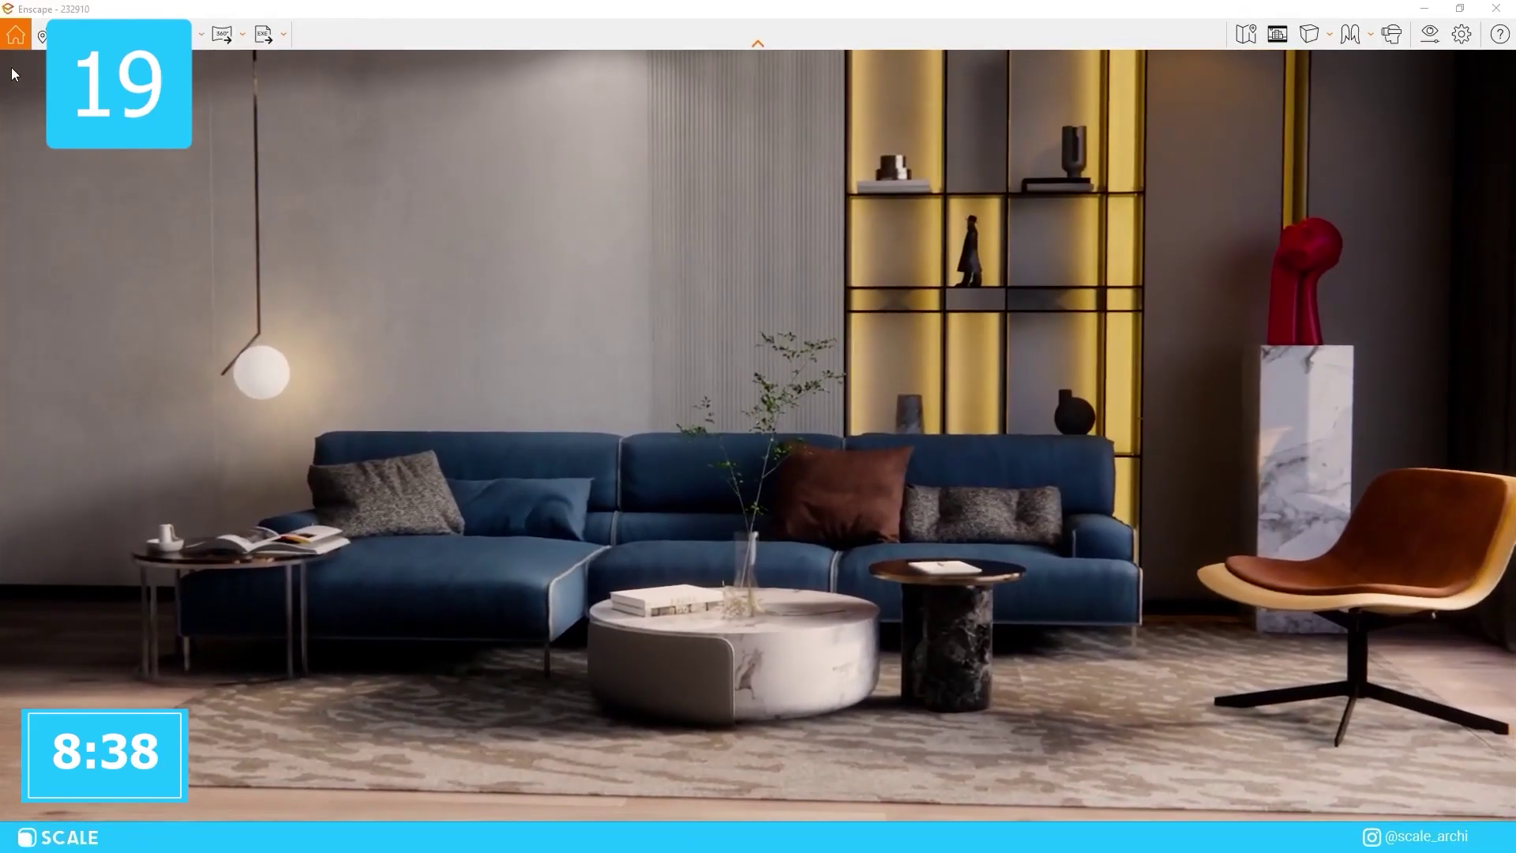
Step: Jump to saved view 3, rename the visual preset to 'HDRI #1', and switch to HDRI #2
{"action": "left_click", "coordinate": [110, 34]}
{"action": "left_click", "coordinate": [128, 309]}
{"action": "left_click", "coordinate": [229, 65]}
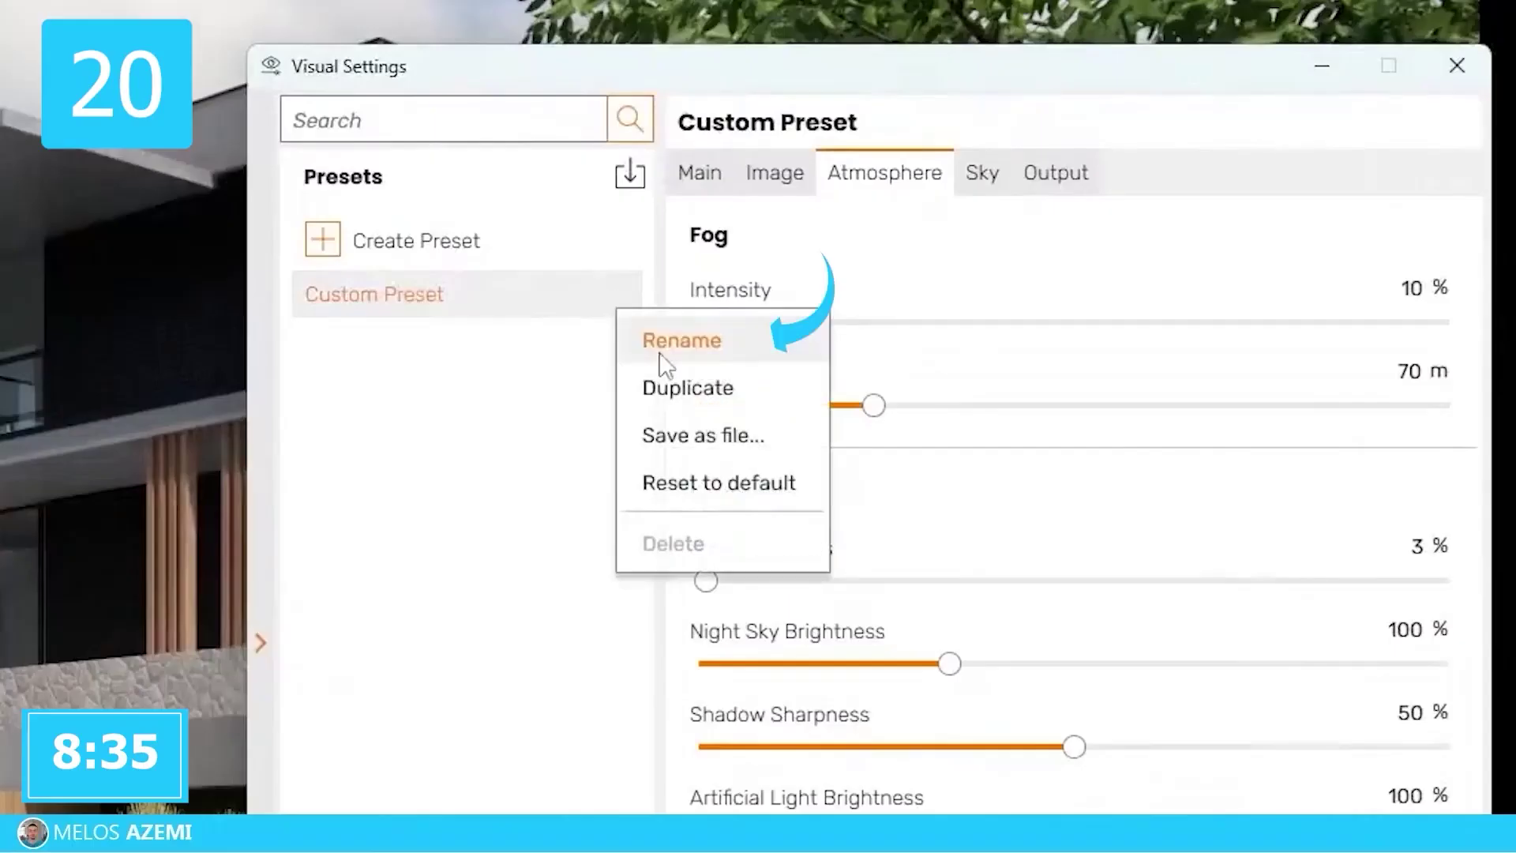
{"action": "left_click", "coordinate": [680, 338]}
{"action": "type", "text": "HDRI #1"}
{"action": "left_click", "coordinate": [868, 268]}
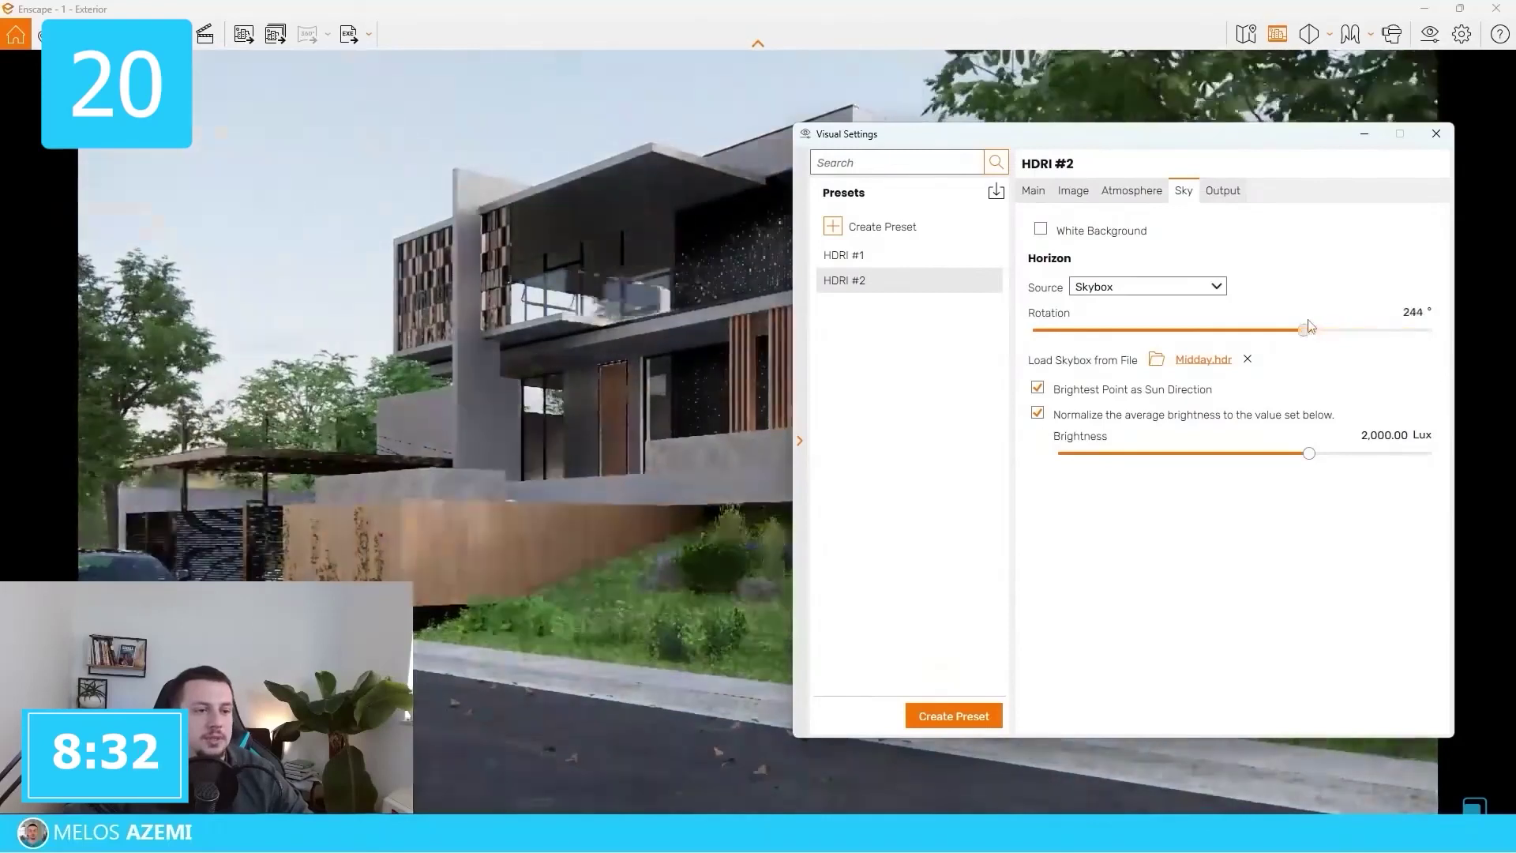
{"action": "left_click", "coordinate": [1121, 176]}
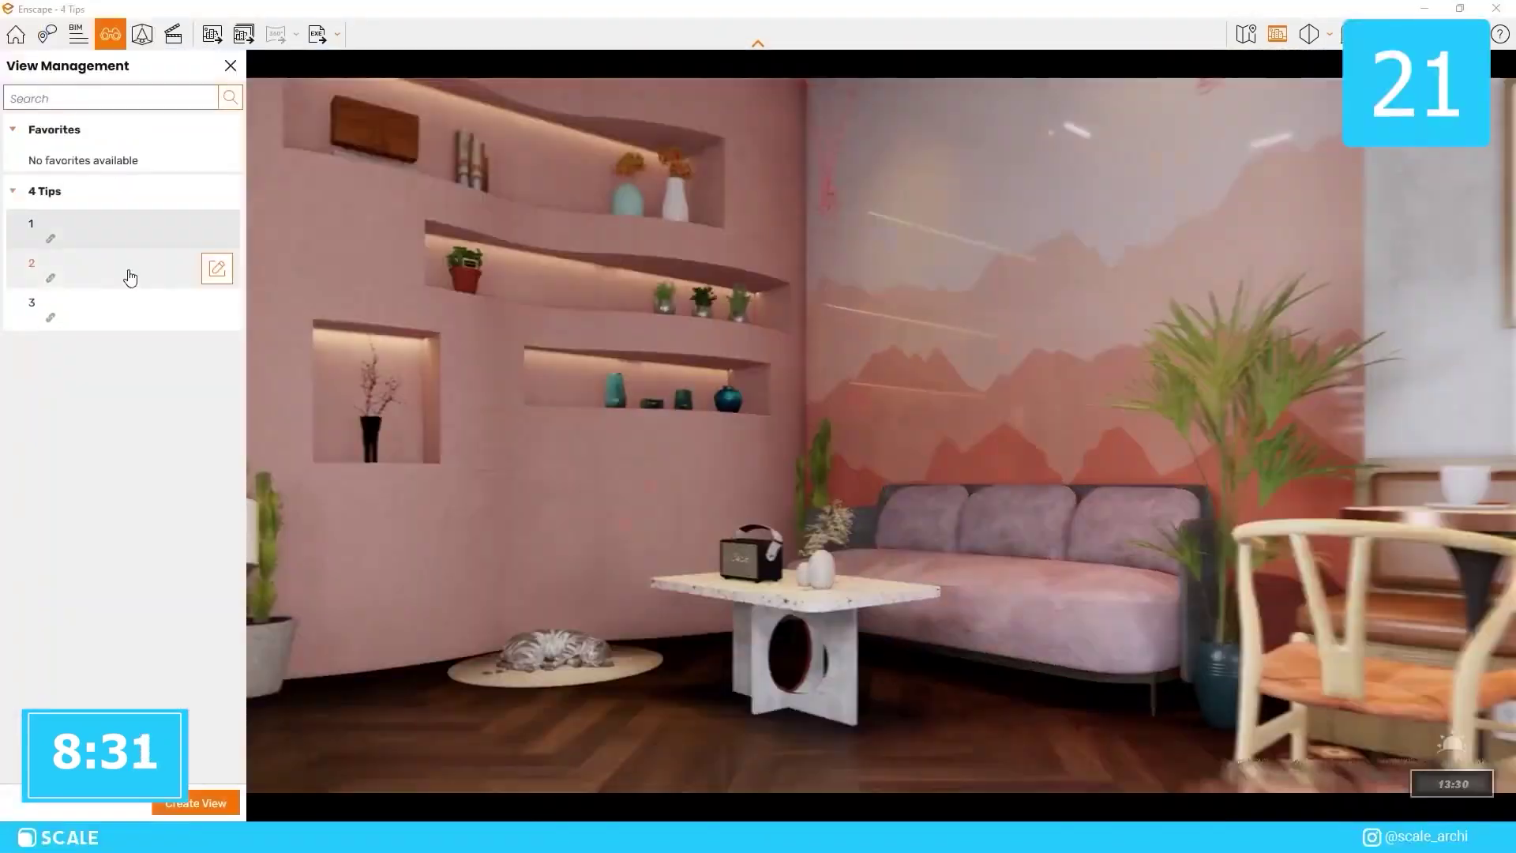
Step: Switch between saved views 2 and 3, then batch render all saved views to a chosen folder
{"action": "left_click", "coordinate": [130, 277]}
{"action": "left_click", "coordinate": [110, 320]}
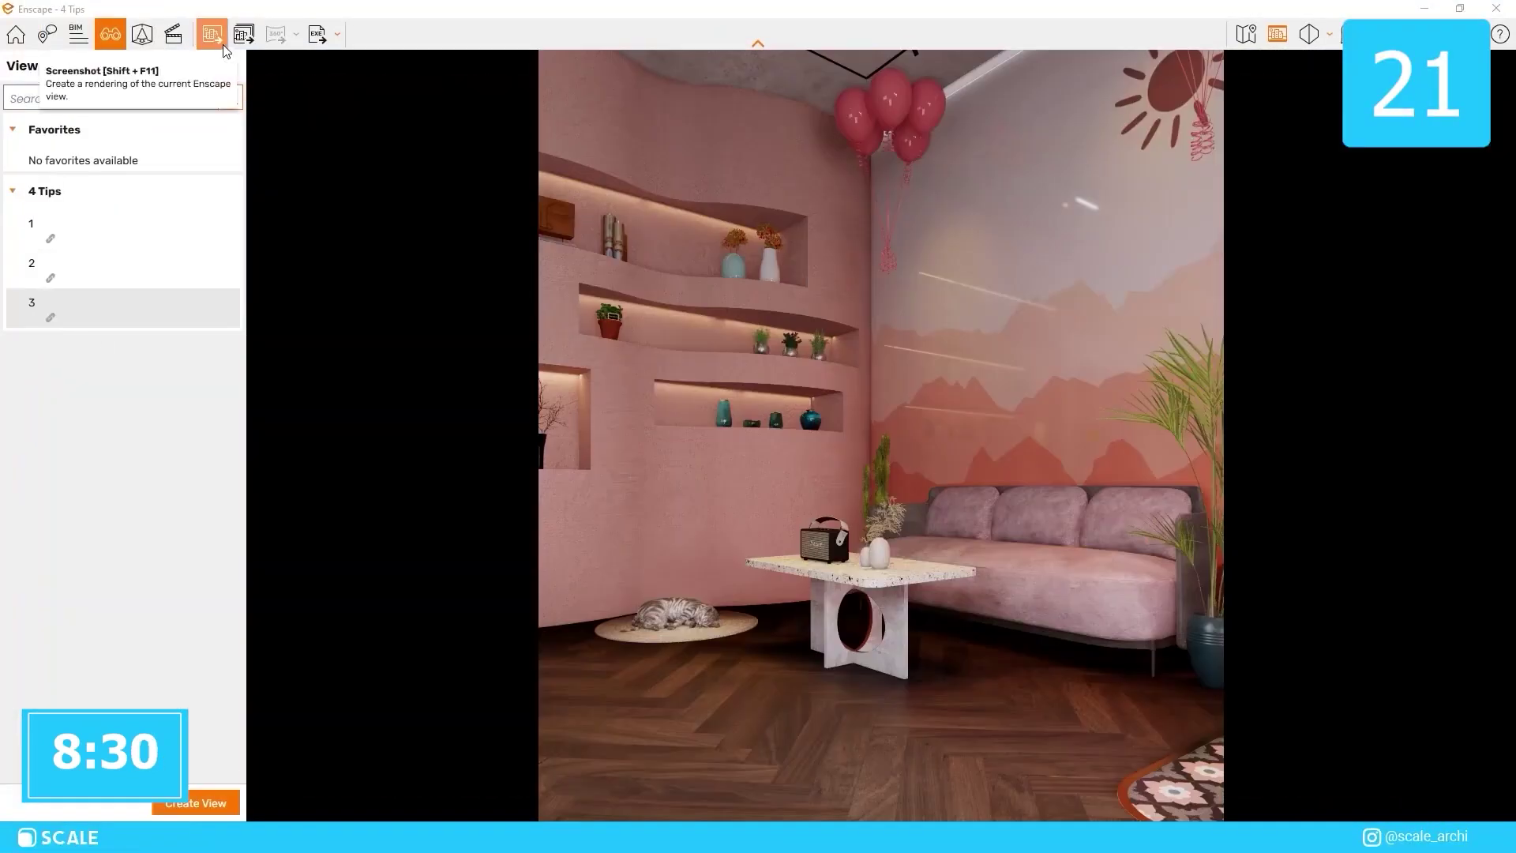
{"action": "left_click", "coordinate": [230, 65]}
{"action": "left_click", "coordinate": [241, 36]}
{"action": "left_click", "coordinate": [751, 701]}
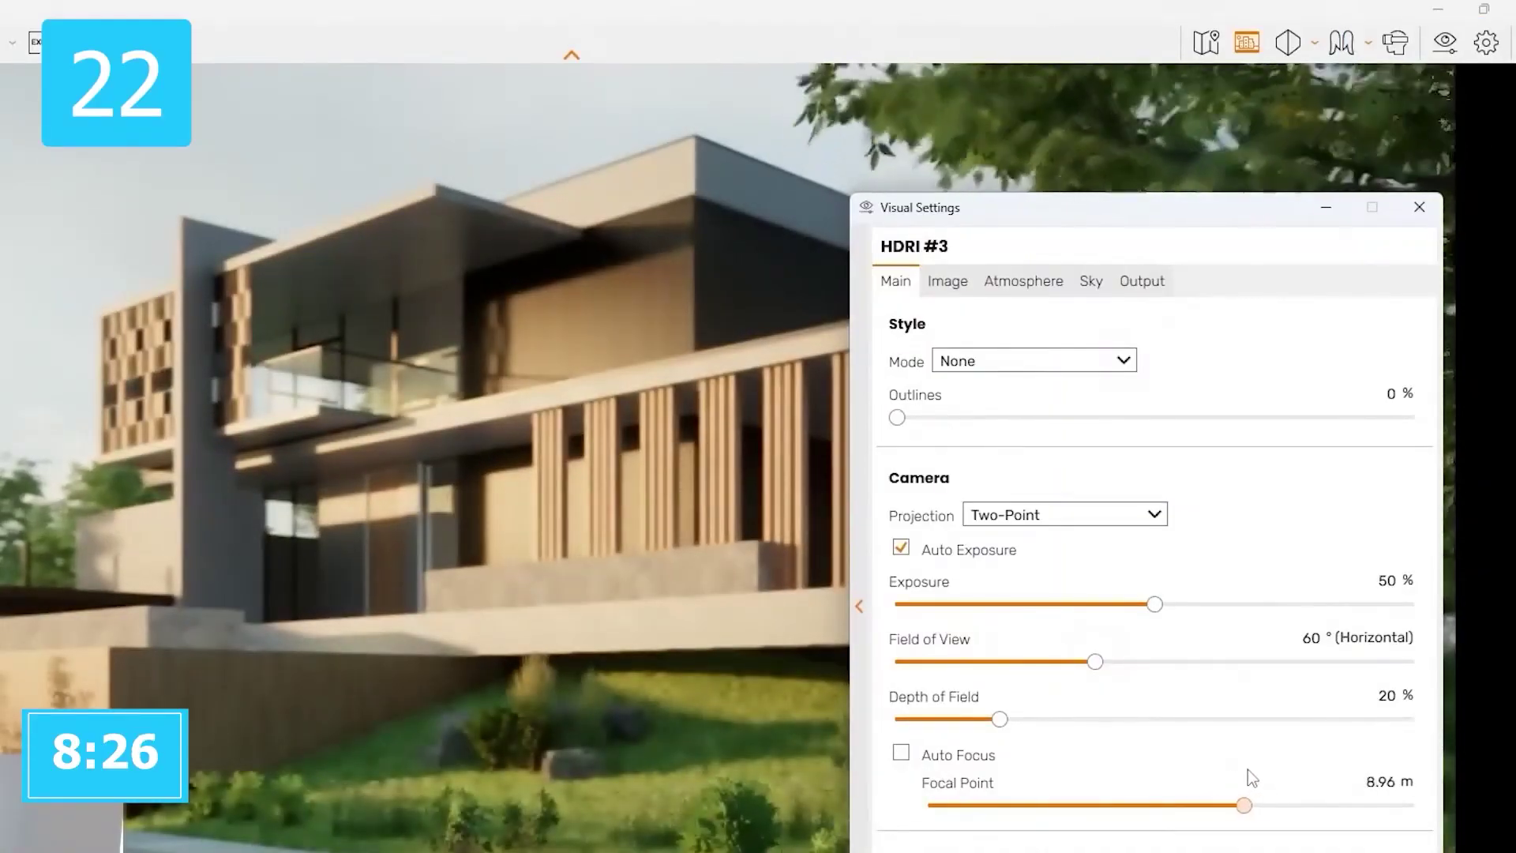
Step: Push the focal point farther away and collapse the Visual Settings window
{"action": "left_click_drag", "start_coordinate": [1245, 806], "coordinate": [1308, 806]}
{"action": "left_click", "coordinate": [1326, 207]}
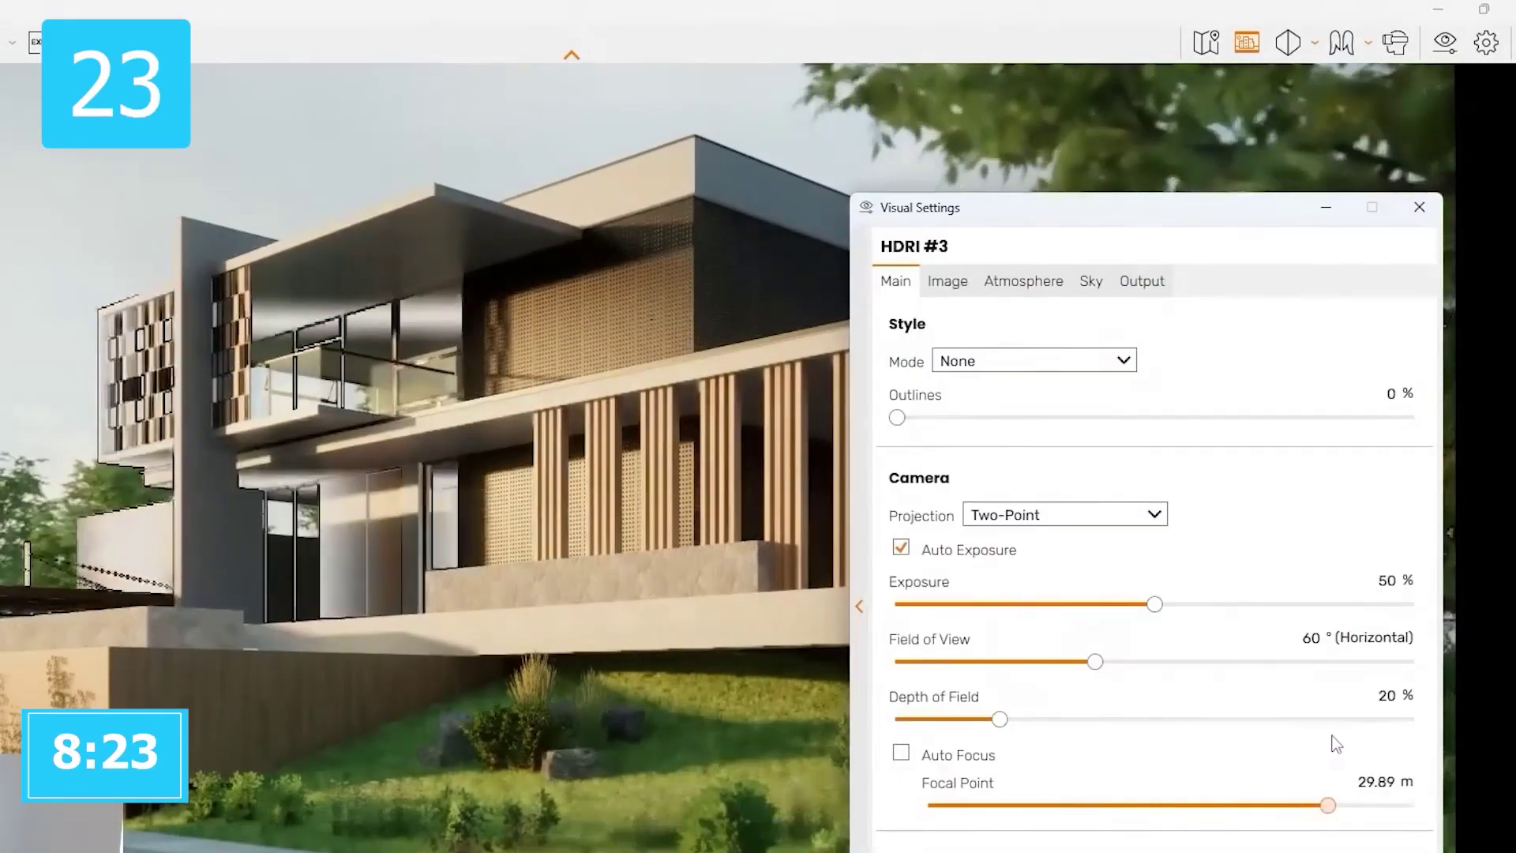
{"action": "left_click", "coordinate": [1326, 206]}
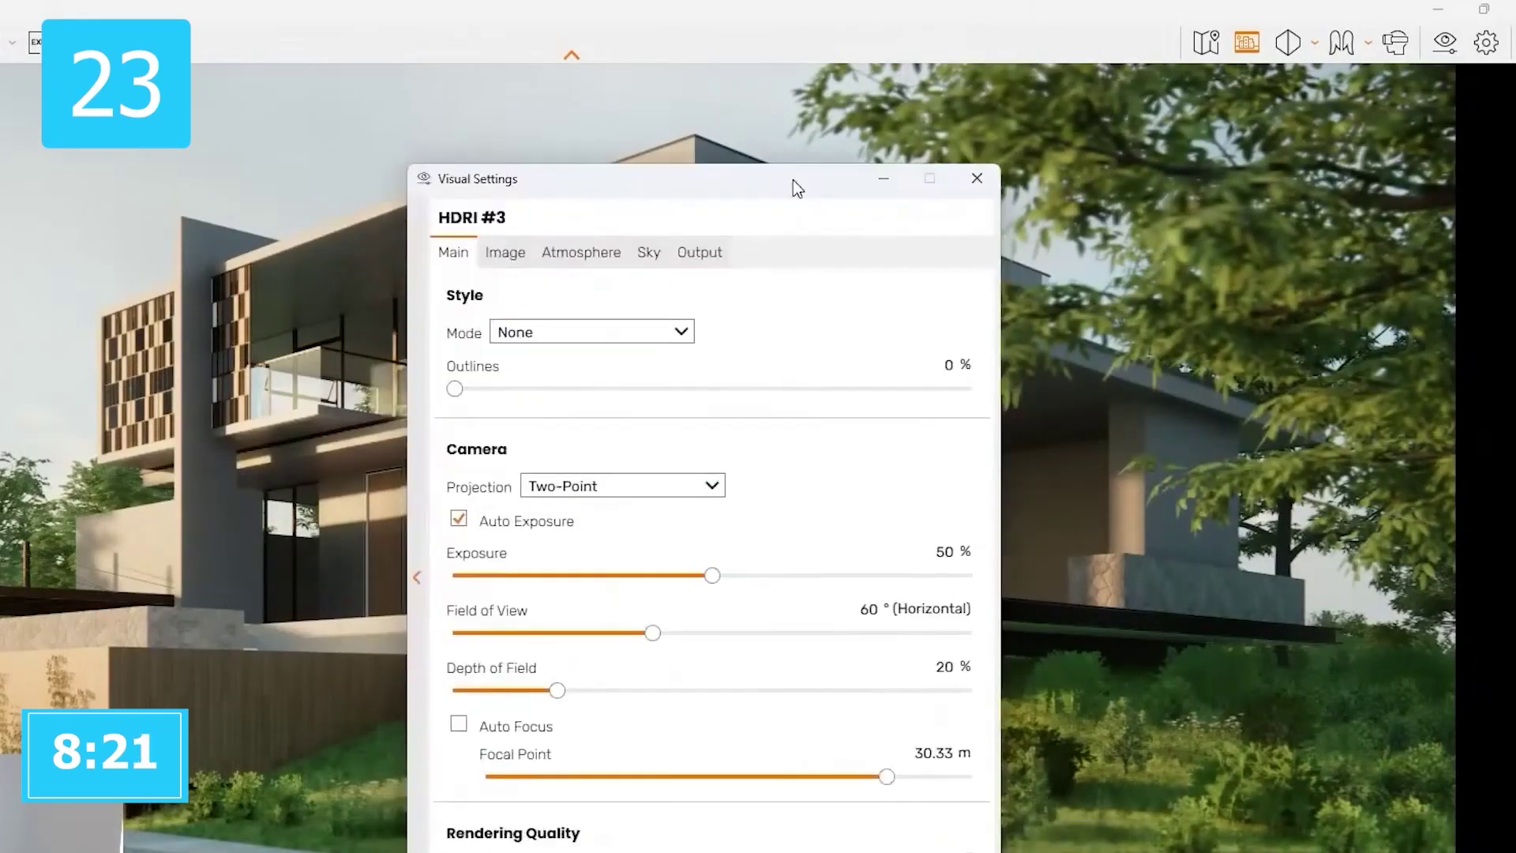
Step: Set a custom 1080 × 2200 output resolution in Visual Settings
{"action": "left_click", "coordinate": [793, 178]}
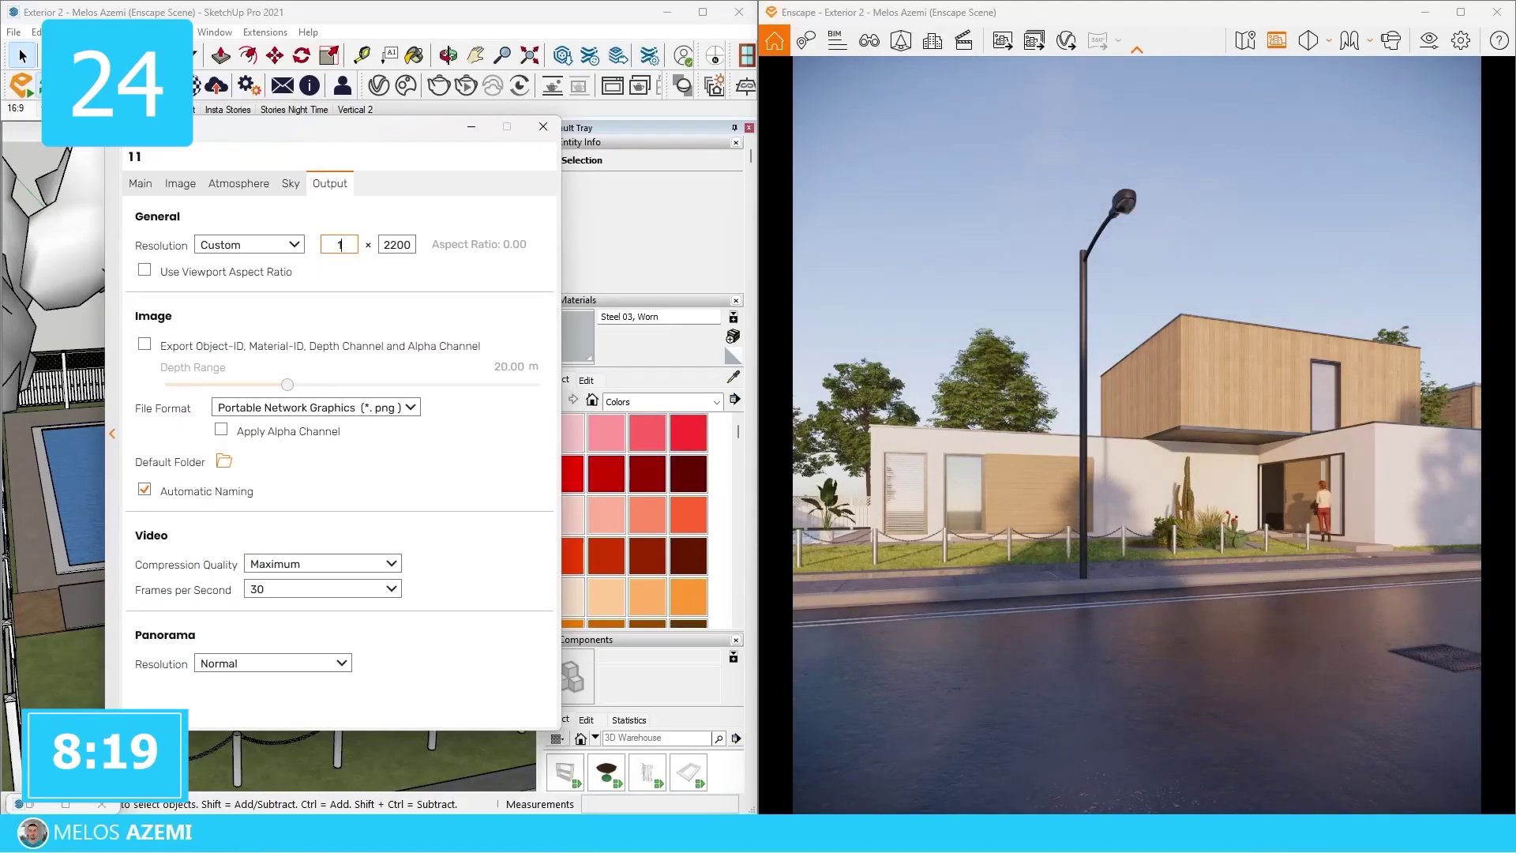
{"action": "type", "text": "080"}
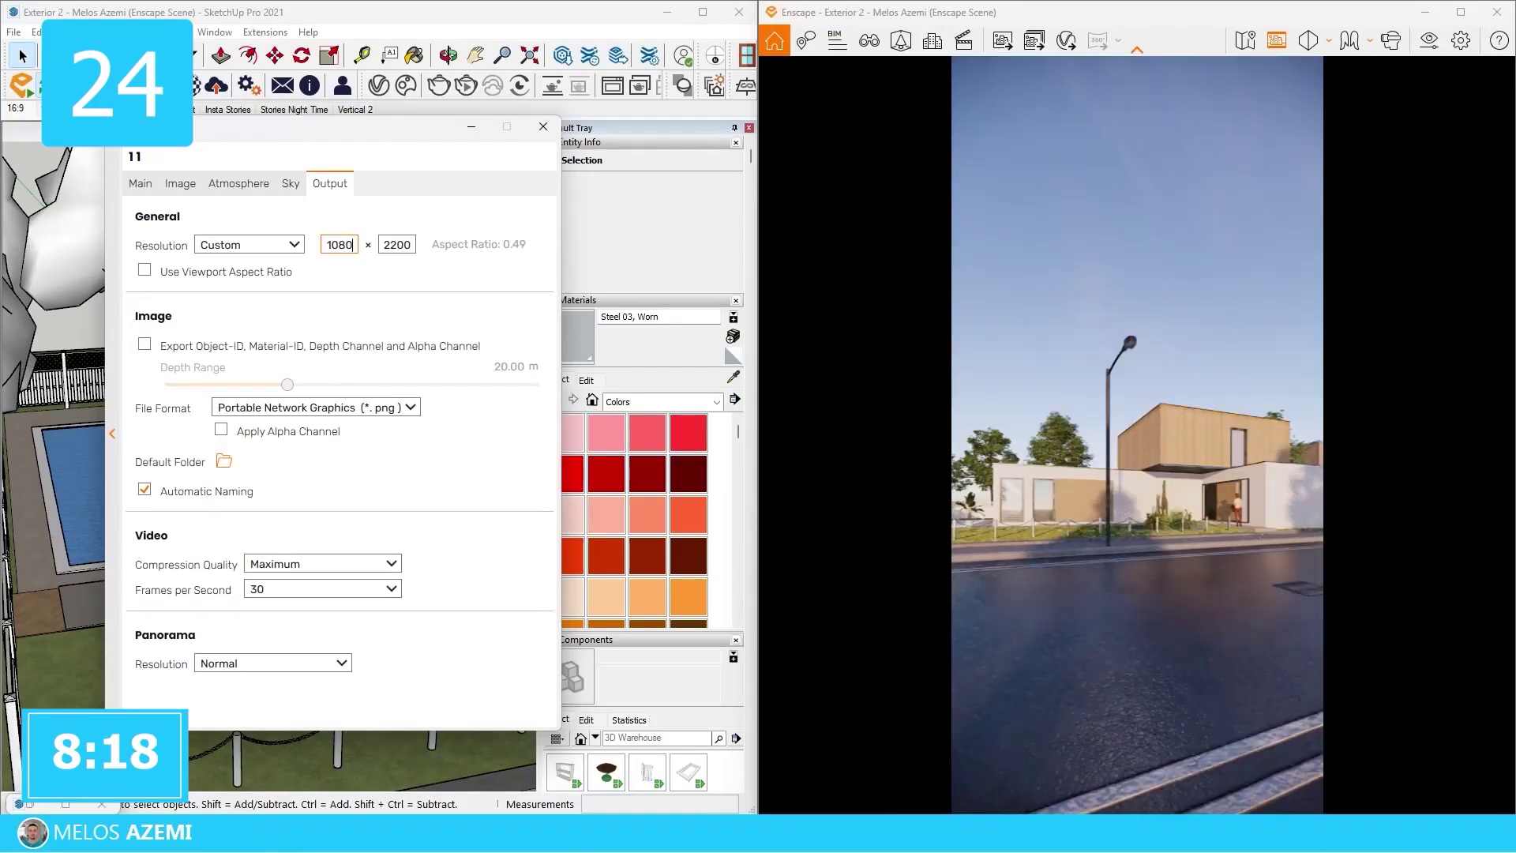
{"action": "type", "text": "1920"}
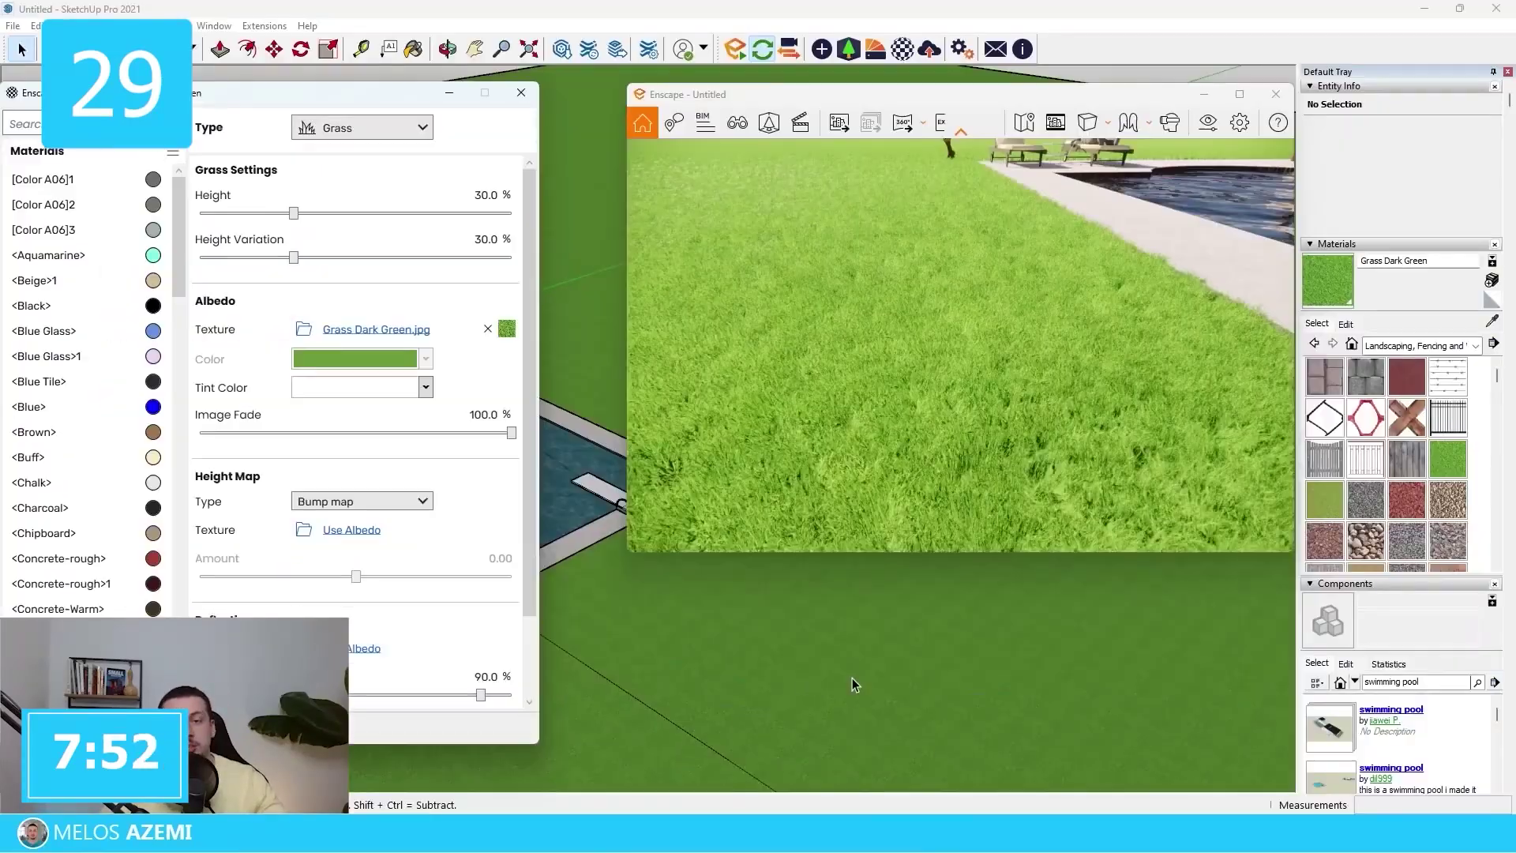
Step: Make the grass taller at 55.8 % with 87.0 % height variation
{"action": "left_click_drag", "start_coordinate": [107, 191], "coordinate": [219, 191]}
{"action": "left_click_drag", "start_coordinate": [108, 253], "coordinate": [271, 253]}
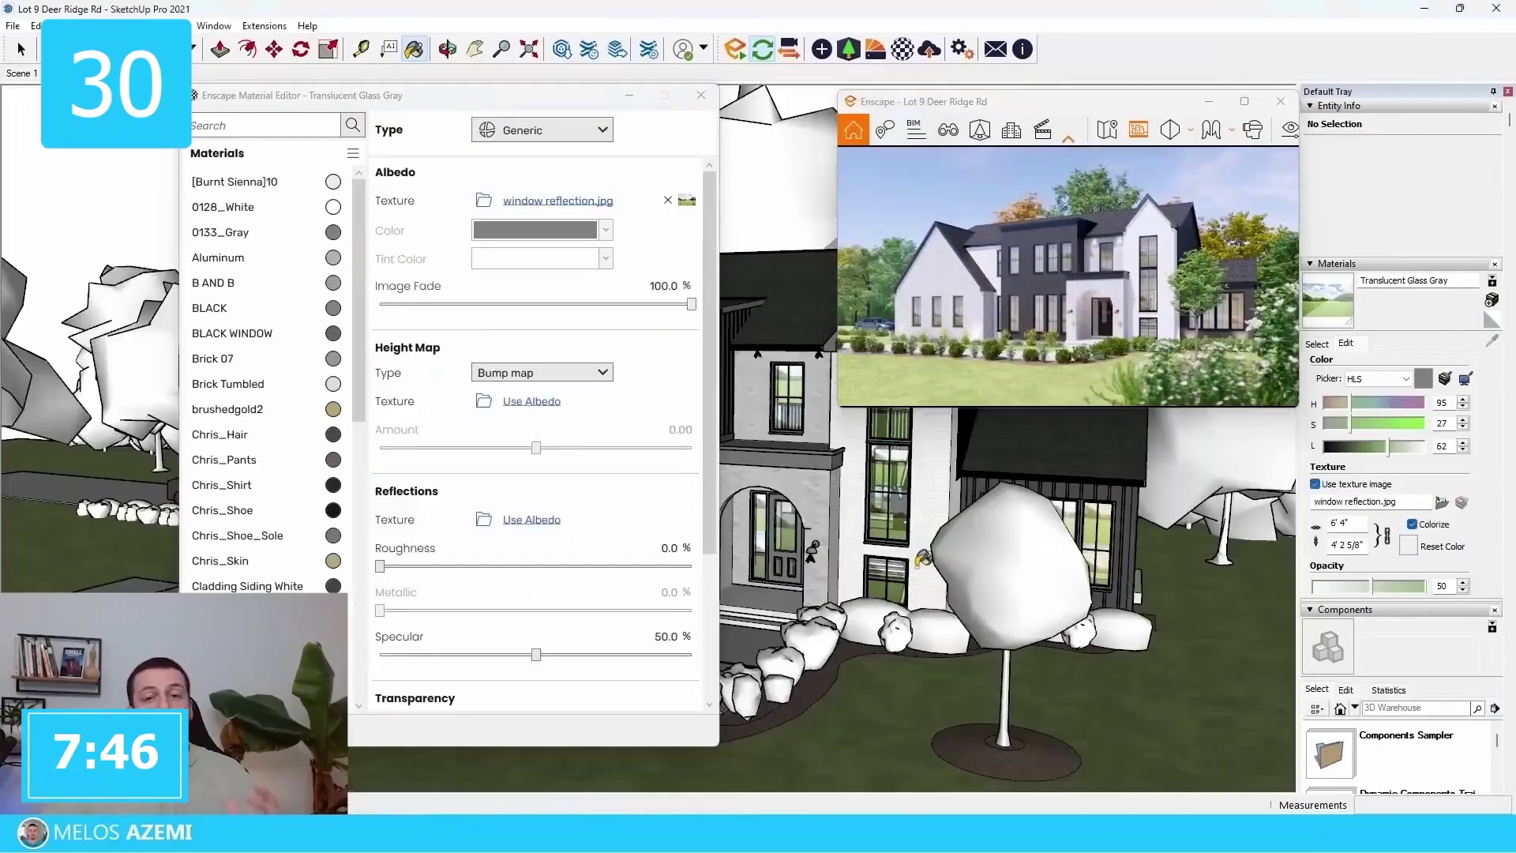
{"action": "scroll", "coordinate": [923, 557], "scroll_direction": "up", "scroll_amount": 5}
{"action": "scroll", "coordinate": [537, 552], "scroll_direction": "down", "scroll_amount": 3}
{"action": "left_click_drag", "start_coordinate": [547, 450], "coordinate": [692, 447]}
Step: Lower the window glass opacity to about 43%, raise road specular to 58.1 %, and inspect the albedo details
{"action": "left_click_drag", "start_coordinate": [544, 615], "coordinate": [515, 616]}
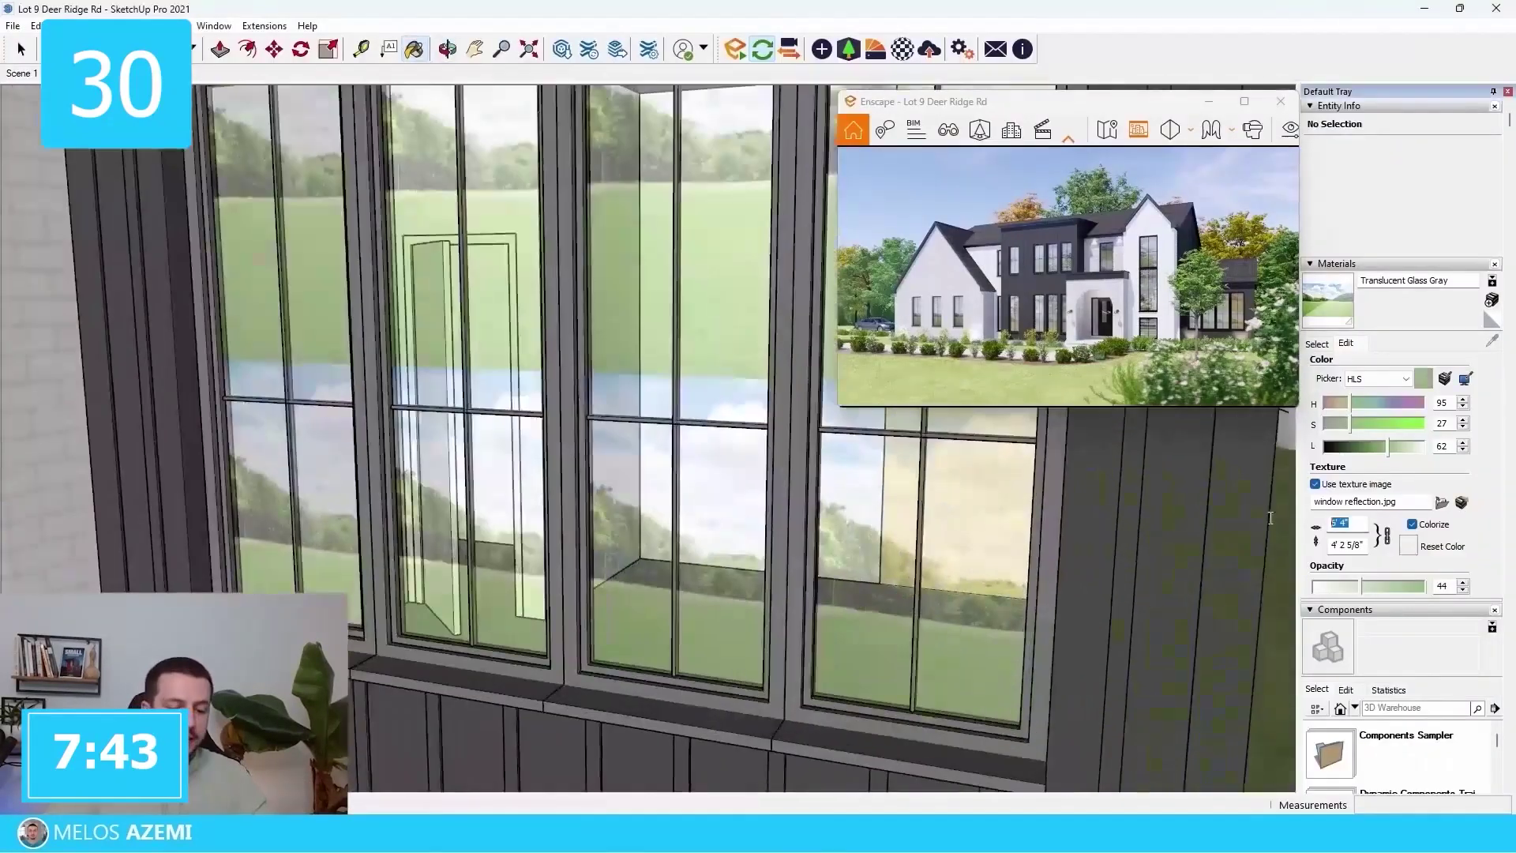
{"action": "type", "text": "20'"}
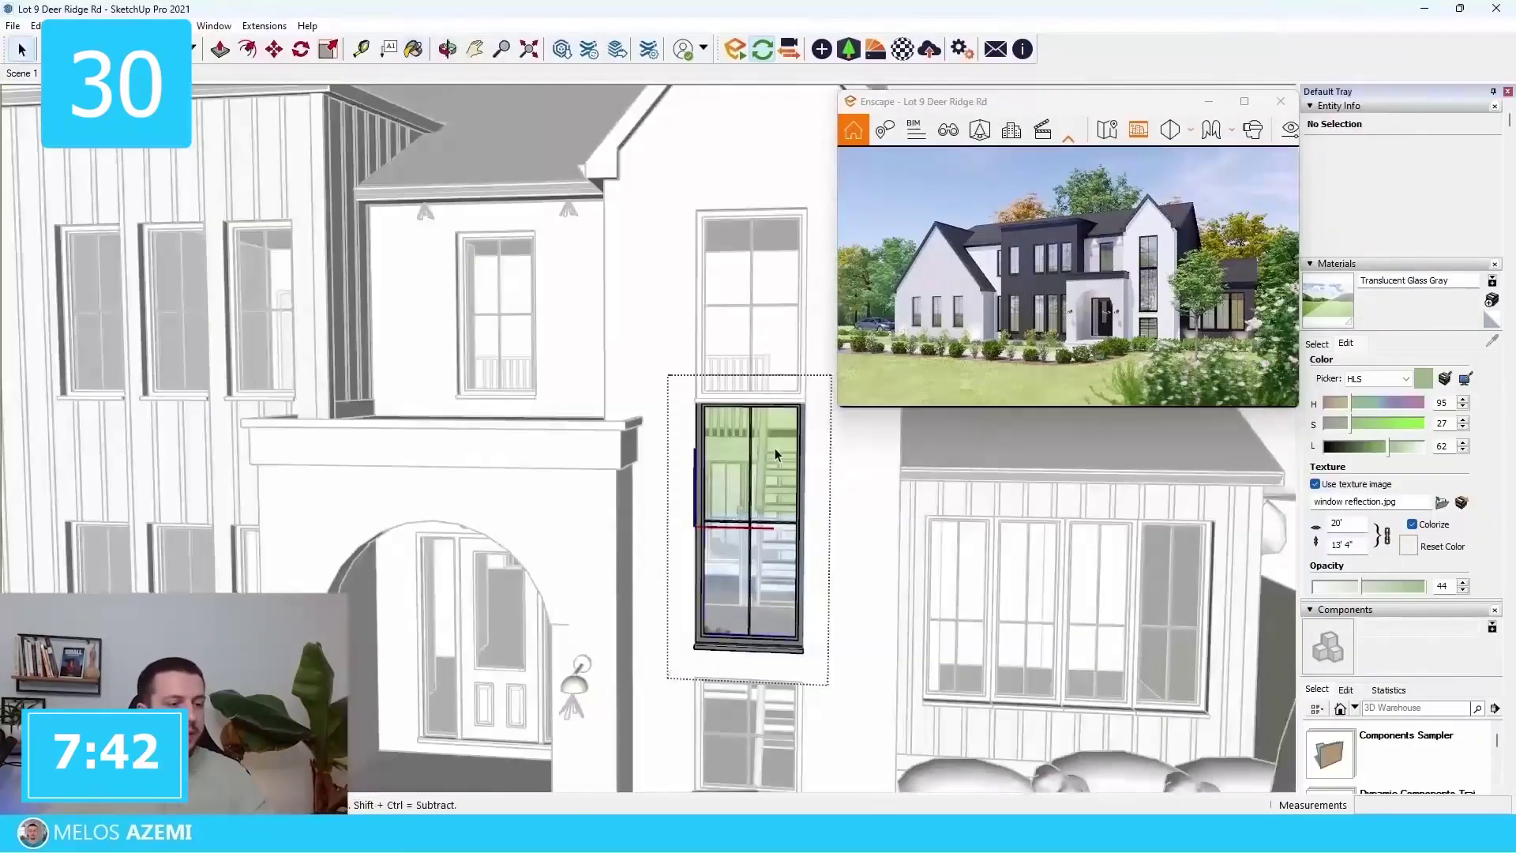
{"action": "scroll", "coordinate": [780, 472], "scroll_direction": "up", "scroll_amount": 5}
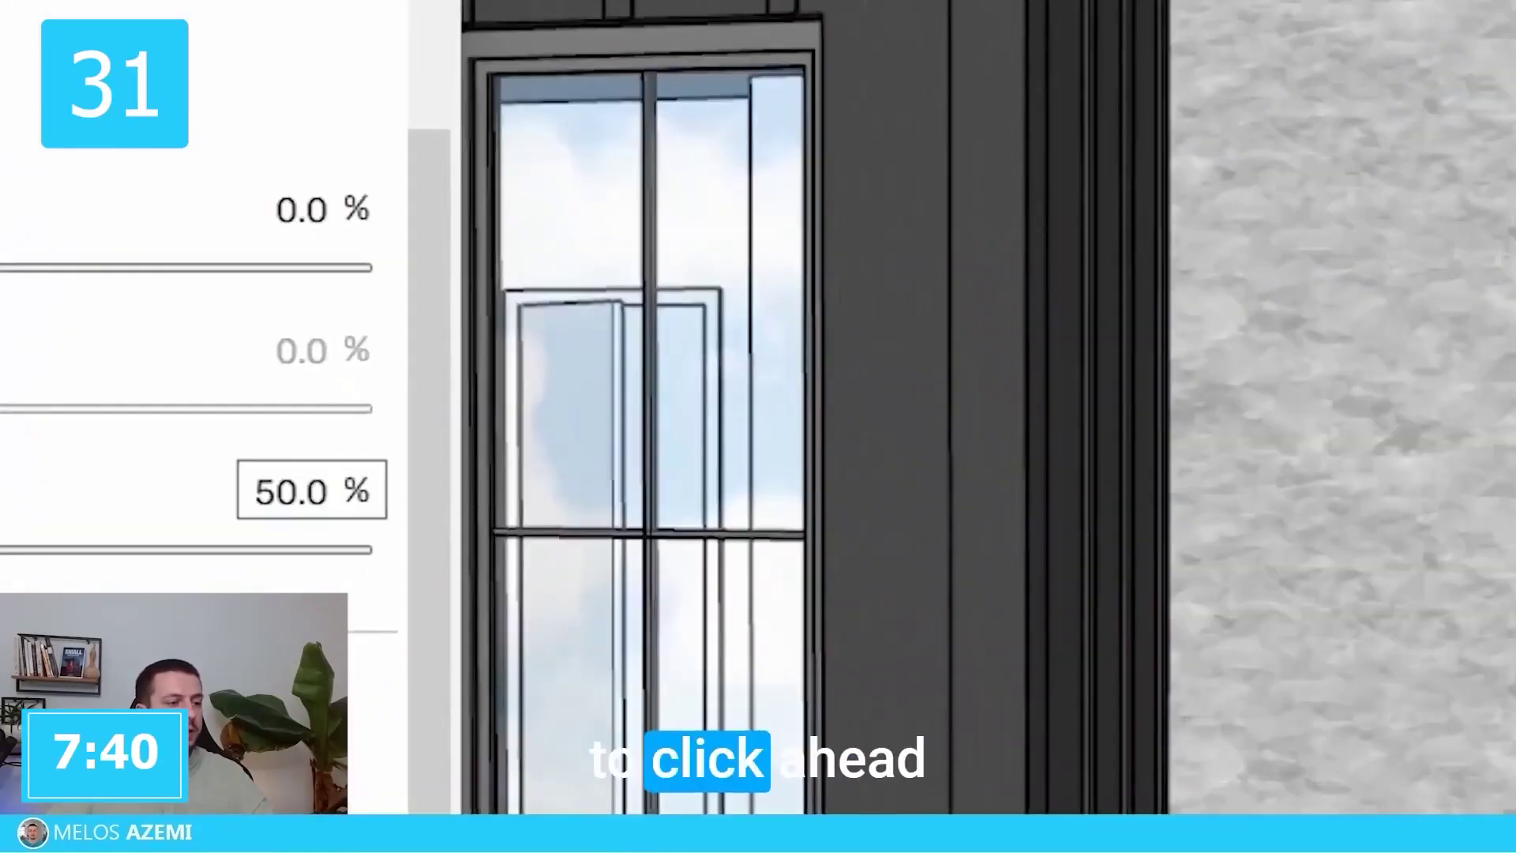
{"action": "left_click_drag", "start_coordinate": [861, 474], "coordinate": [958, 484]}
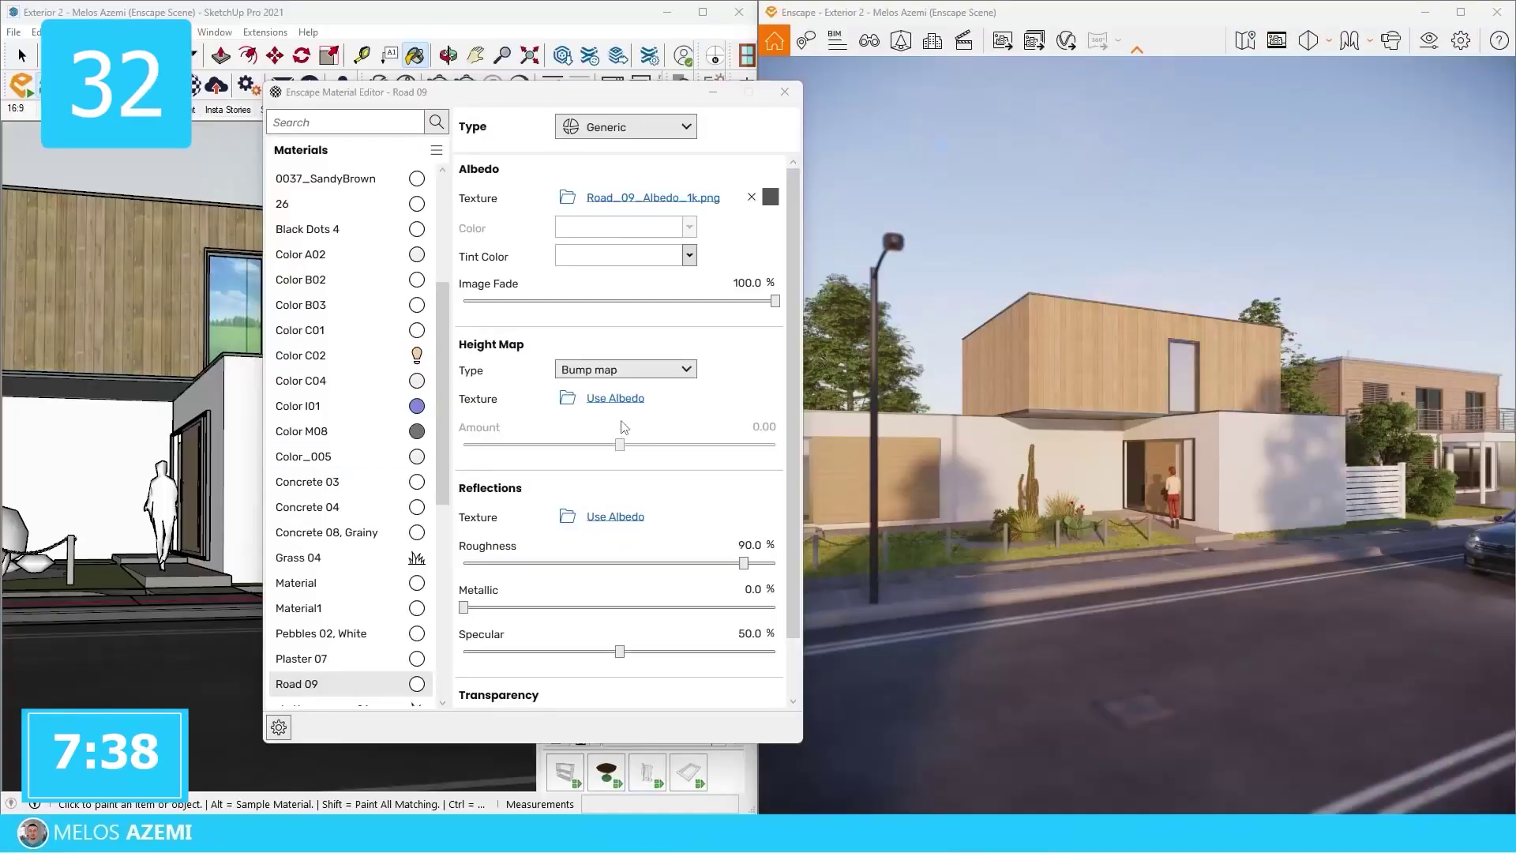
{"action": "left_click", "coordinate": [770, 197]}
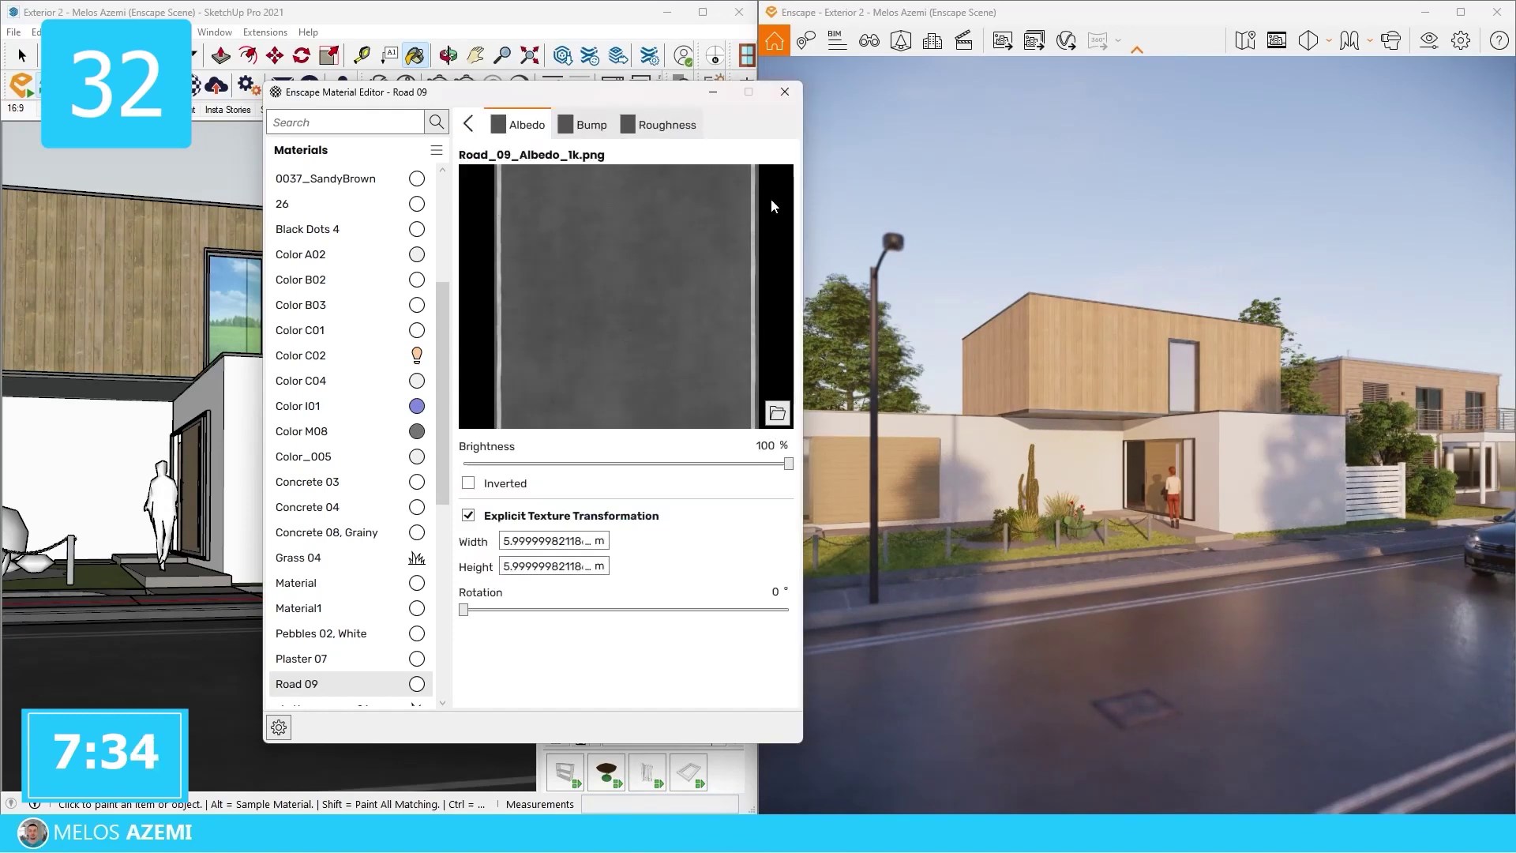
{"action": "left_click", "coordinate": [464, 126]}
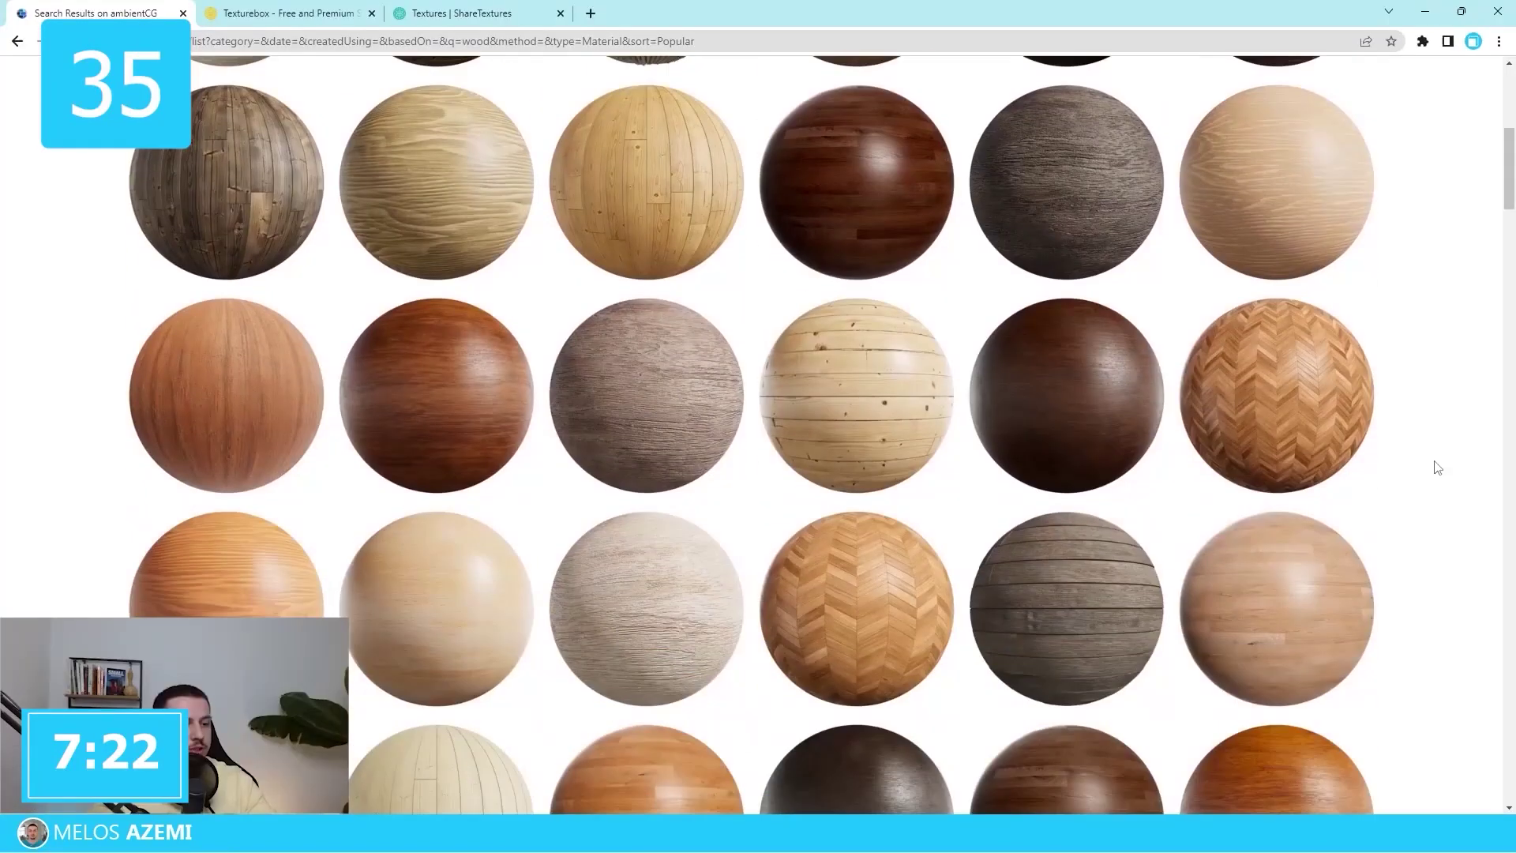
Step: Scroll the Texturebox category page down to the latest Islamic tile assets
{"action": "scroll", "coordinate": [1446, 447], "scroll_direction": "down", "scroll_amount": 8}
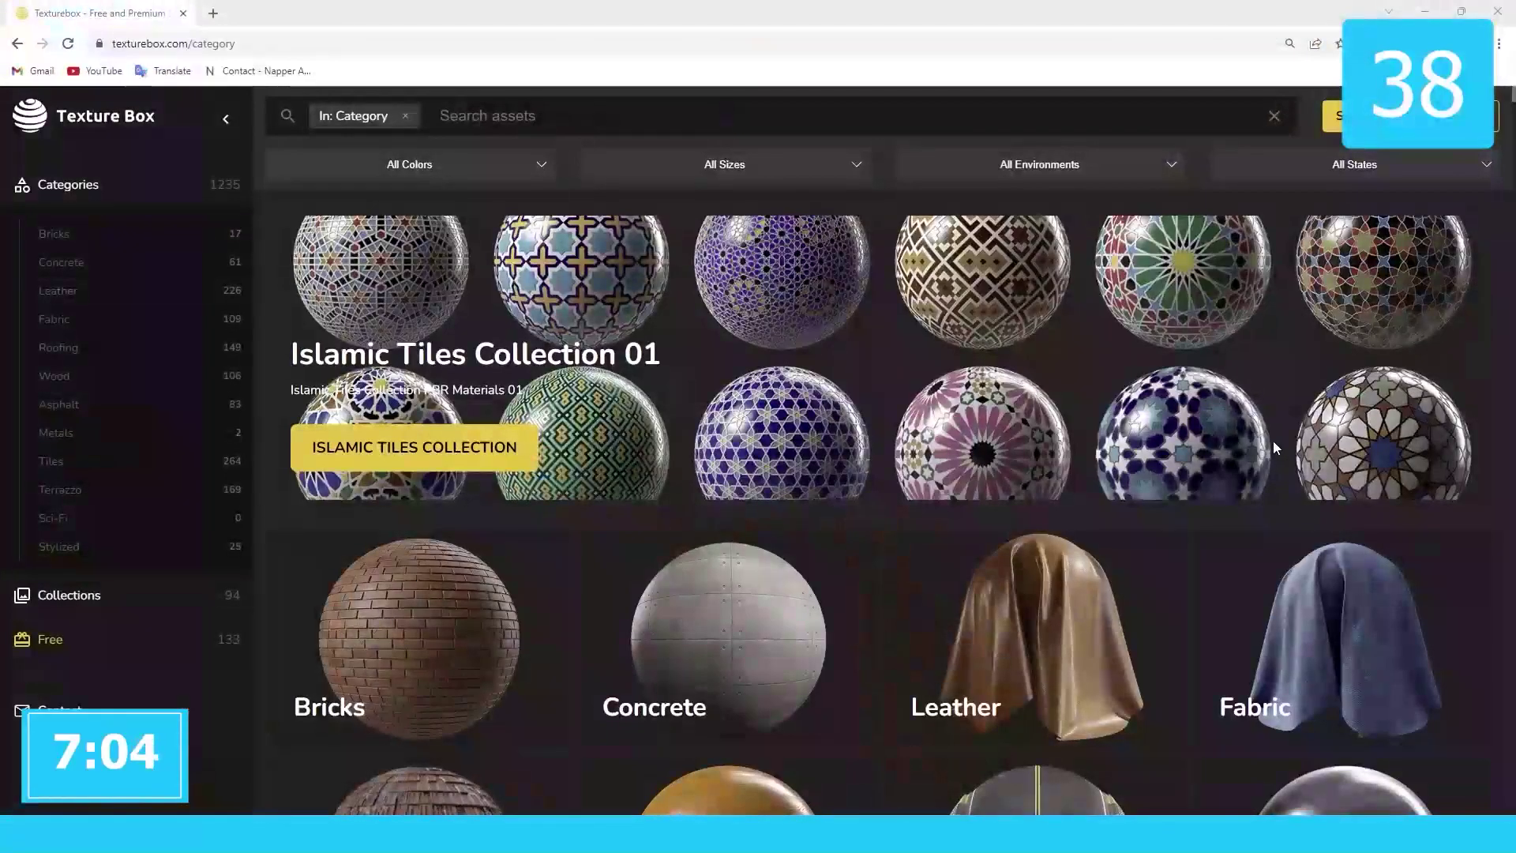
{"action": "scroll", "coordinate": [1273, 448], "scroll_direction": "down", "scroll_amount": 10}
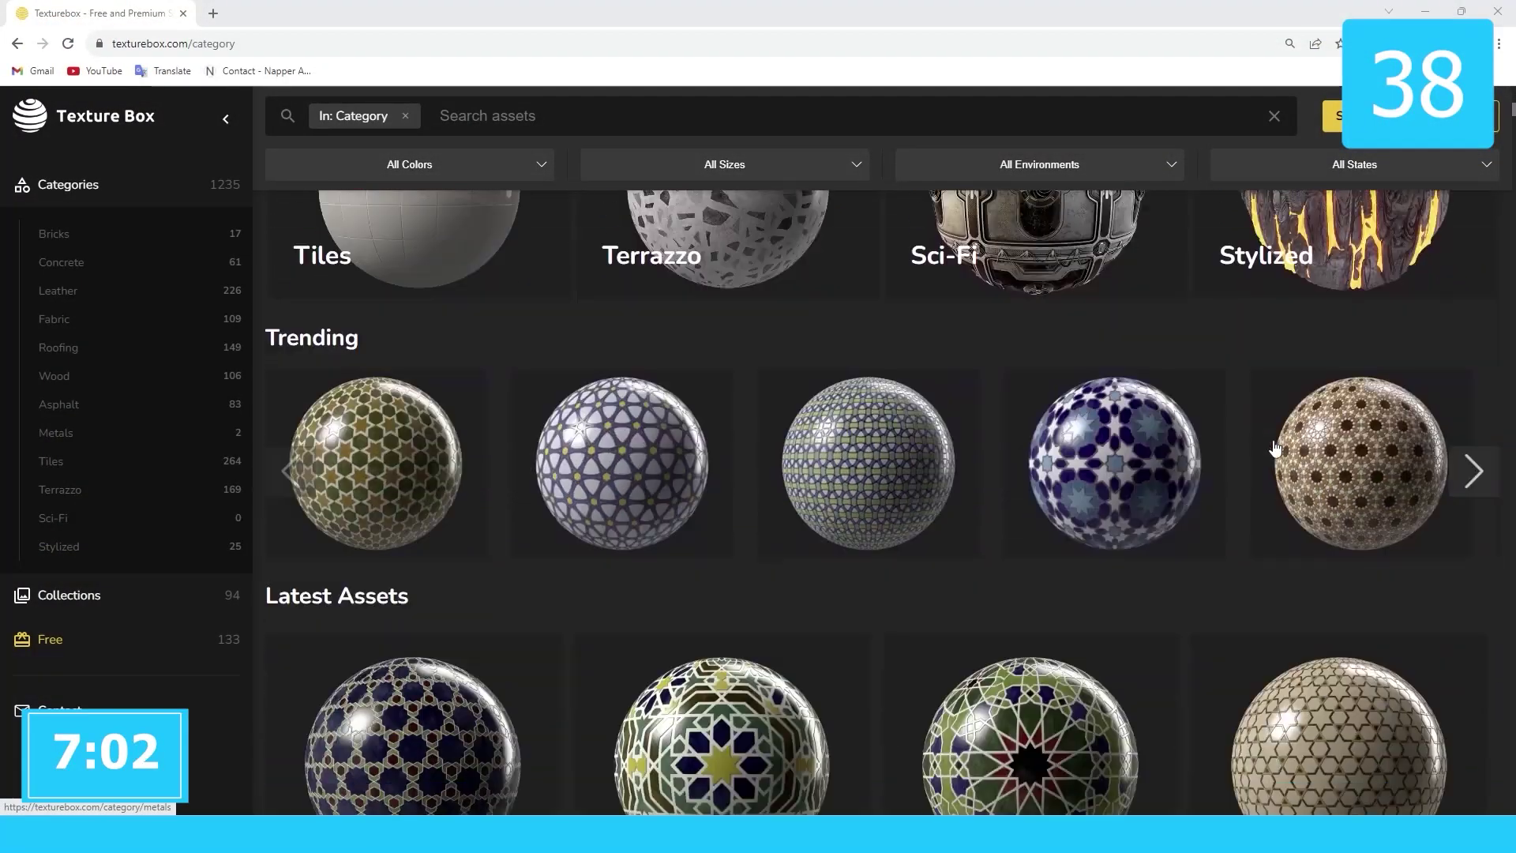
{"action": "scroll", "coordinate": [1274, 447], "scroll_direction": "down", "scroll_amount": 10}
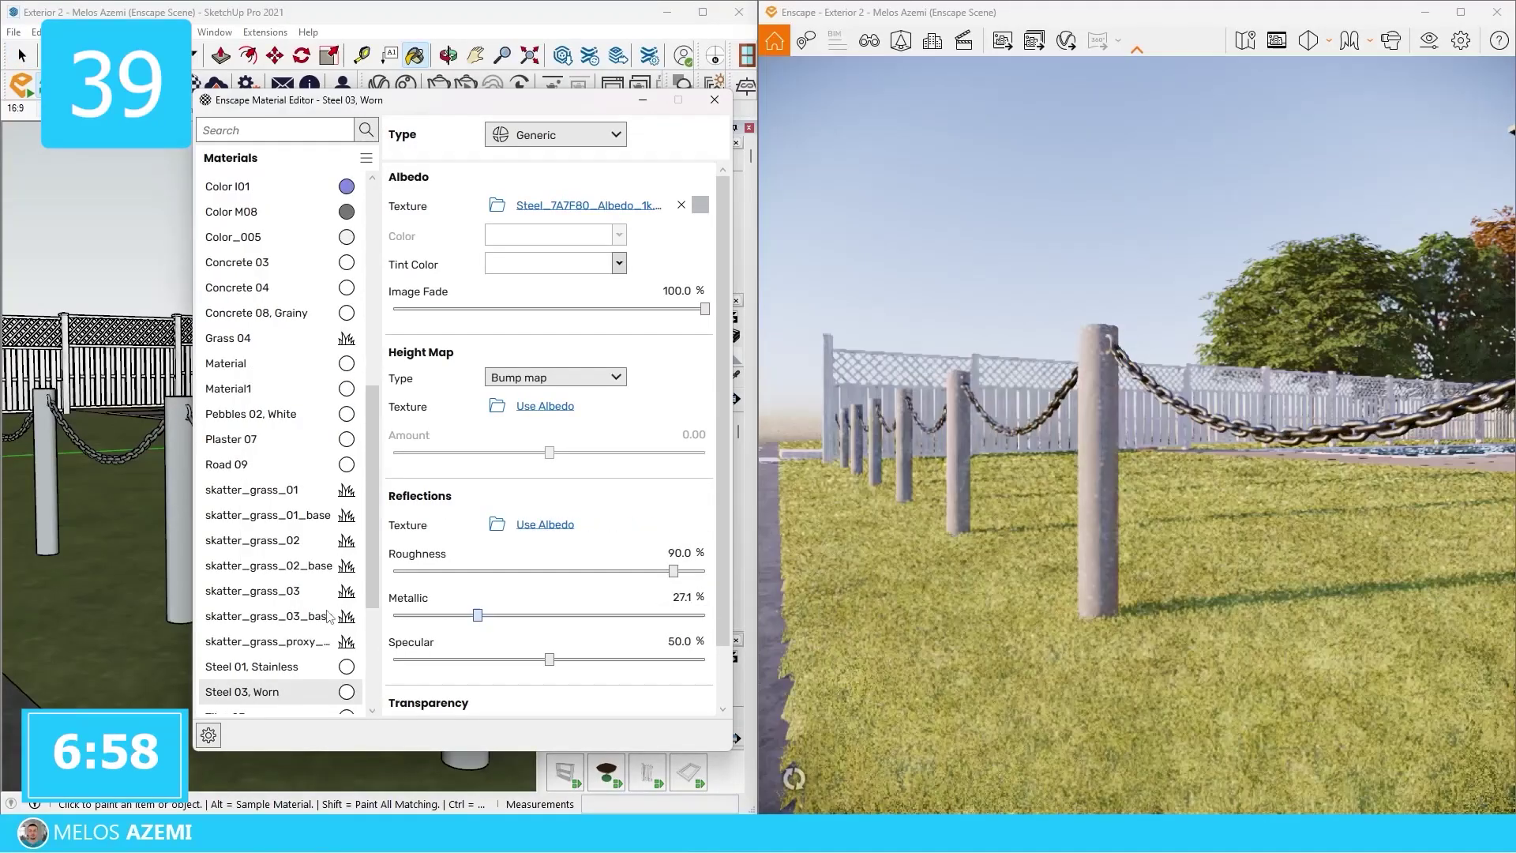
Step: Make the chain posts fully metallic and set the wood floor's height map to Displacement
{"action": "left_click_drag", "start_coordinate": [673, 570], "coordinate": [671, 570]}
{"action": "left_click_drag", "start_coordinate": [394, 618], "coordinate": [705, 616]}
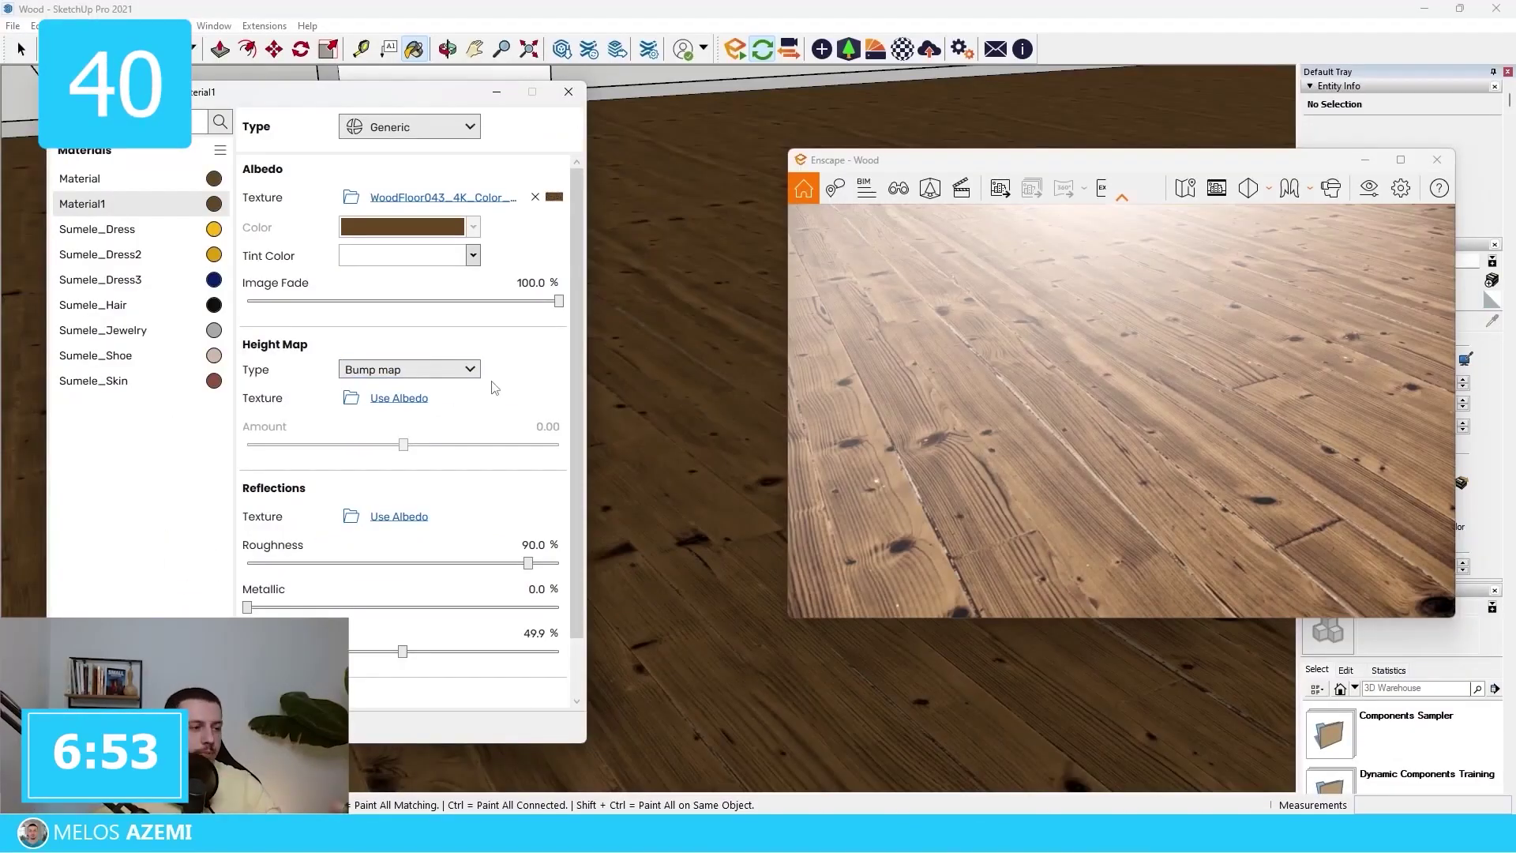
{"action": "left_click", "coordinate": [487, 379]}
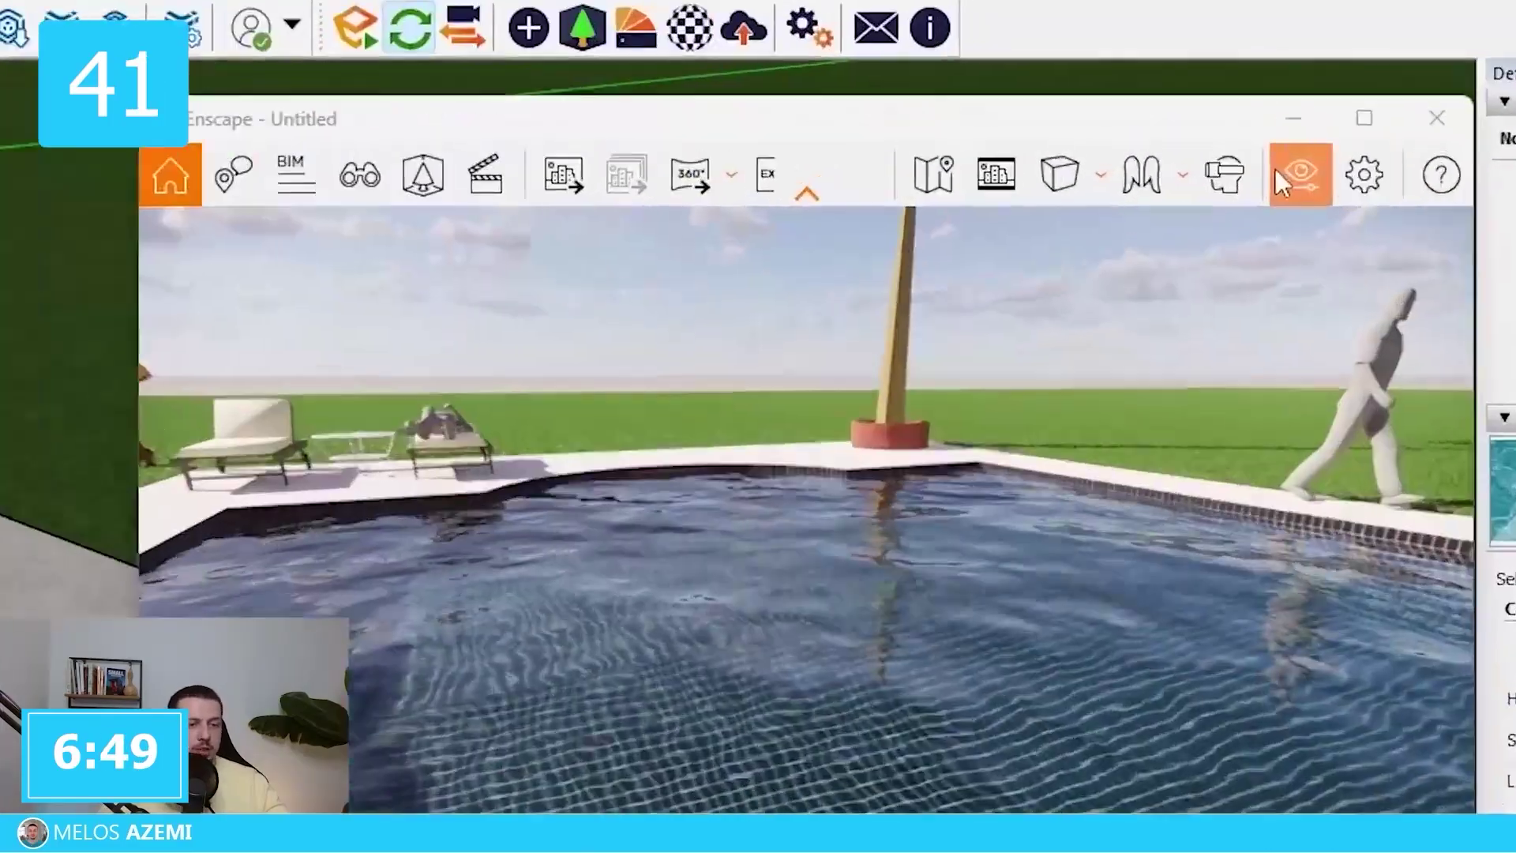
Step: Override global wind for the pool water, raising its wind intensity and changing its direction
{"action": "left_click", "coordinate": [1276, 169]}
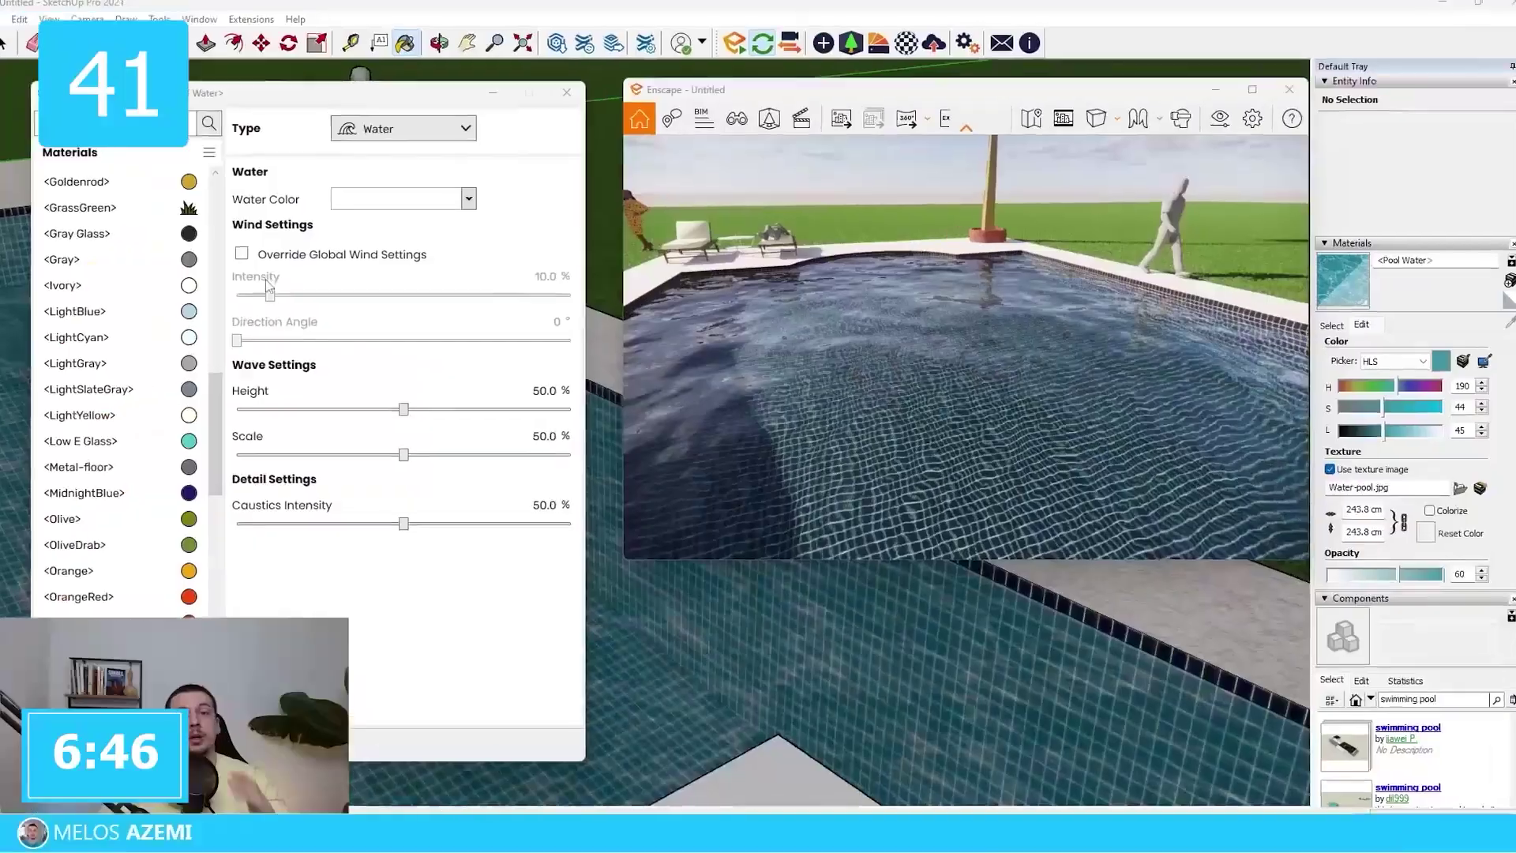
{"action": "left_click", "coordinate": [240, 251]}
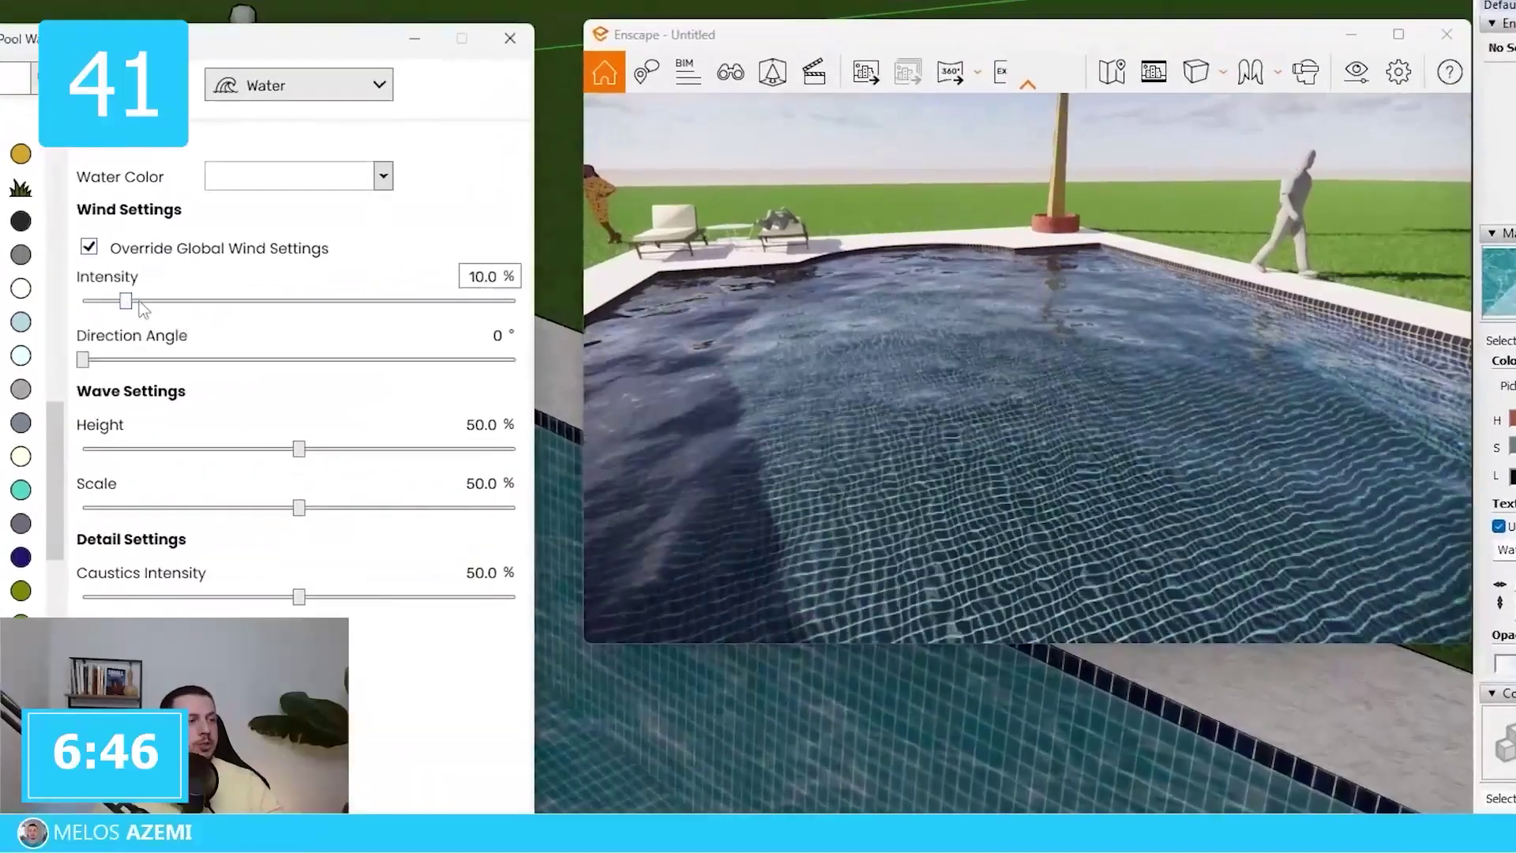
{"action": "left_click_drag", "start_coordinate": [126, 301], "coordinate": [493, 301]}
{"action": "left_click_drag", "start_coordinate": [83, 360], "coordinate": [164, 360]}
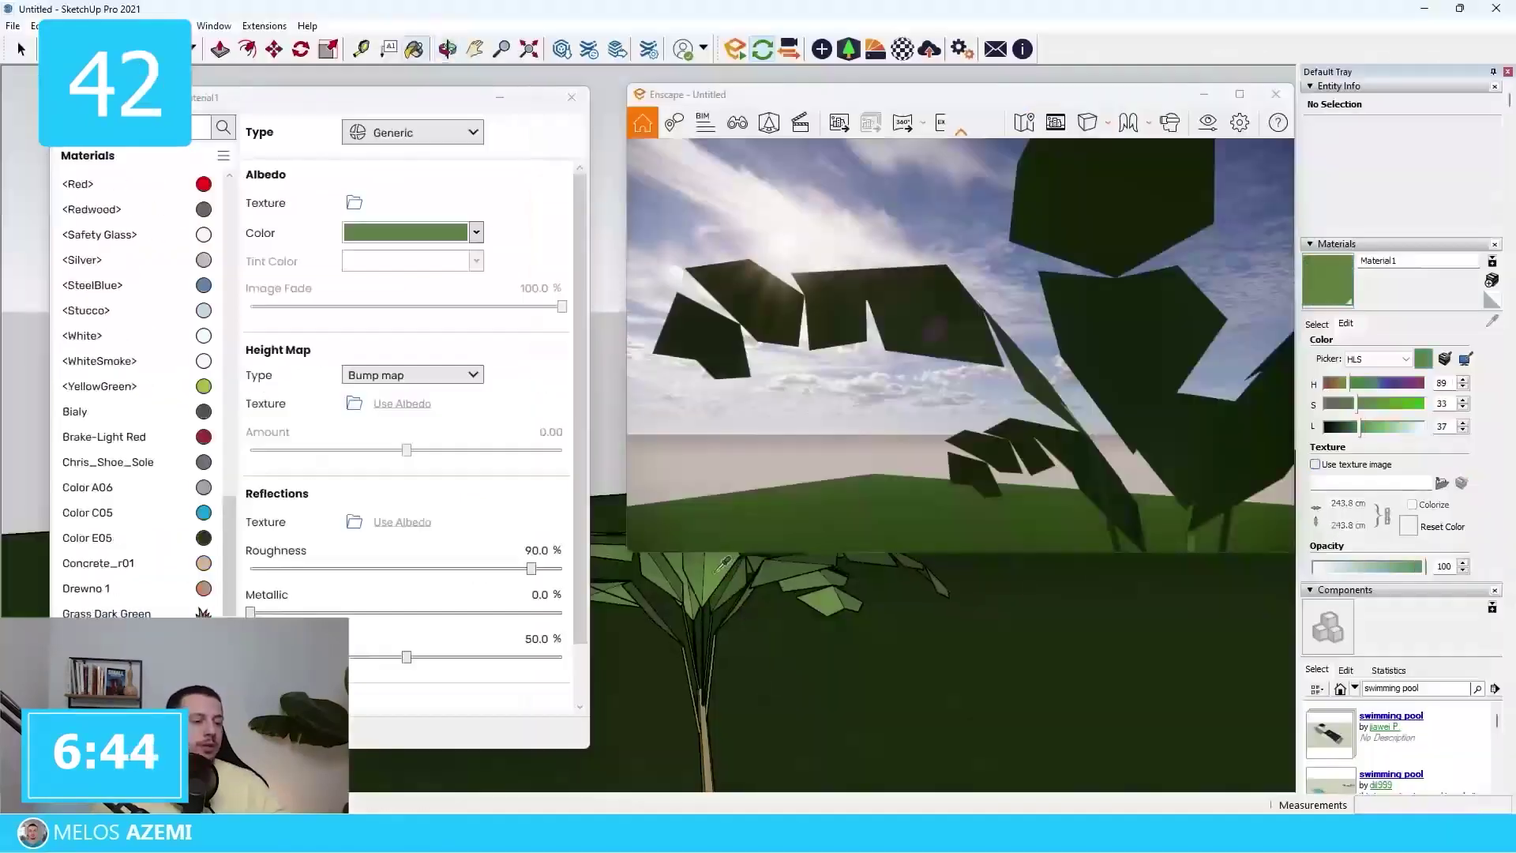
Step: Set the leaves to Foliage, the car paint to Clearcoat, and flatten carpet height and variation to zero
{"action": "left_click", "coordinate": [379, 125]}
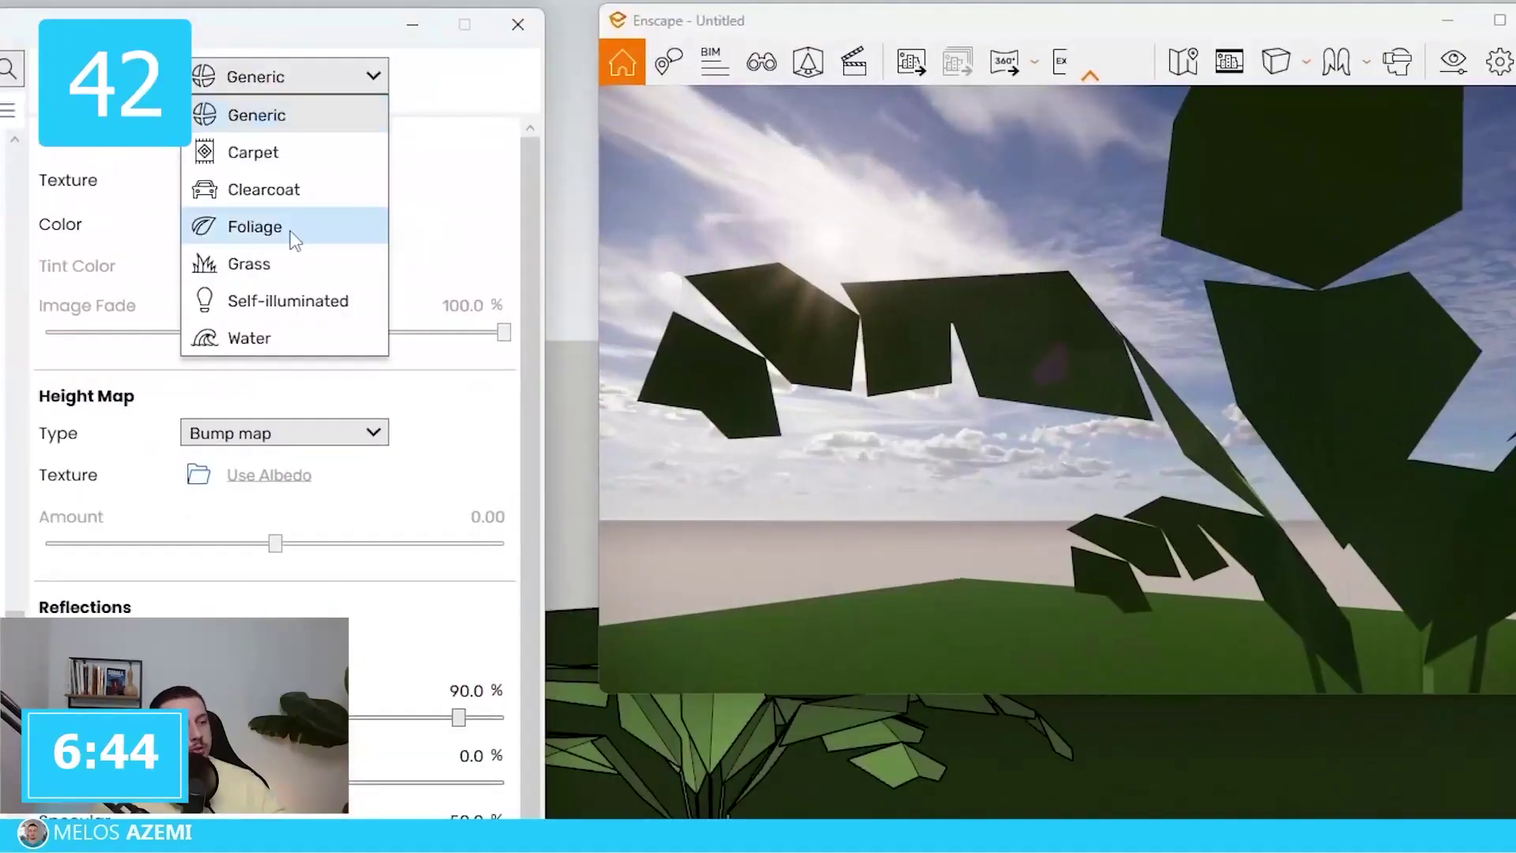
{"action": "left_click", "coordinate": [291, 230]}
{"action": "scroll", "coordinate": [277, 395], "scroll_direction": "down", "scroll_amount": 1}
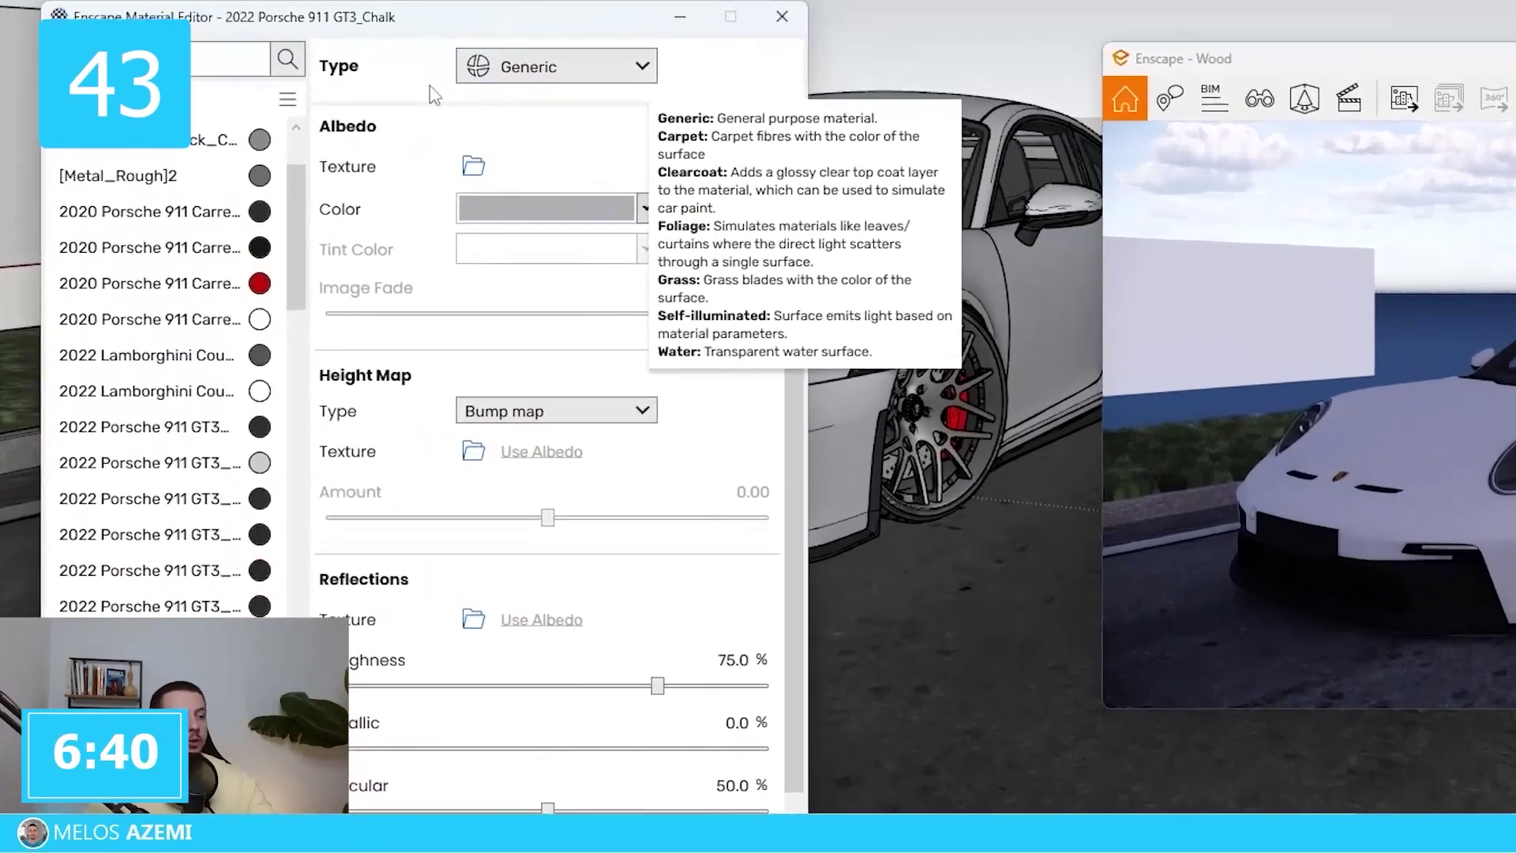
{"action": "left_click", "coordinate": [391, 190]}
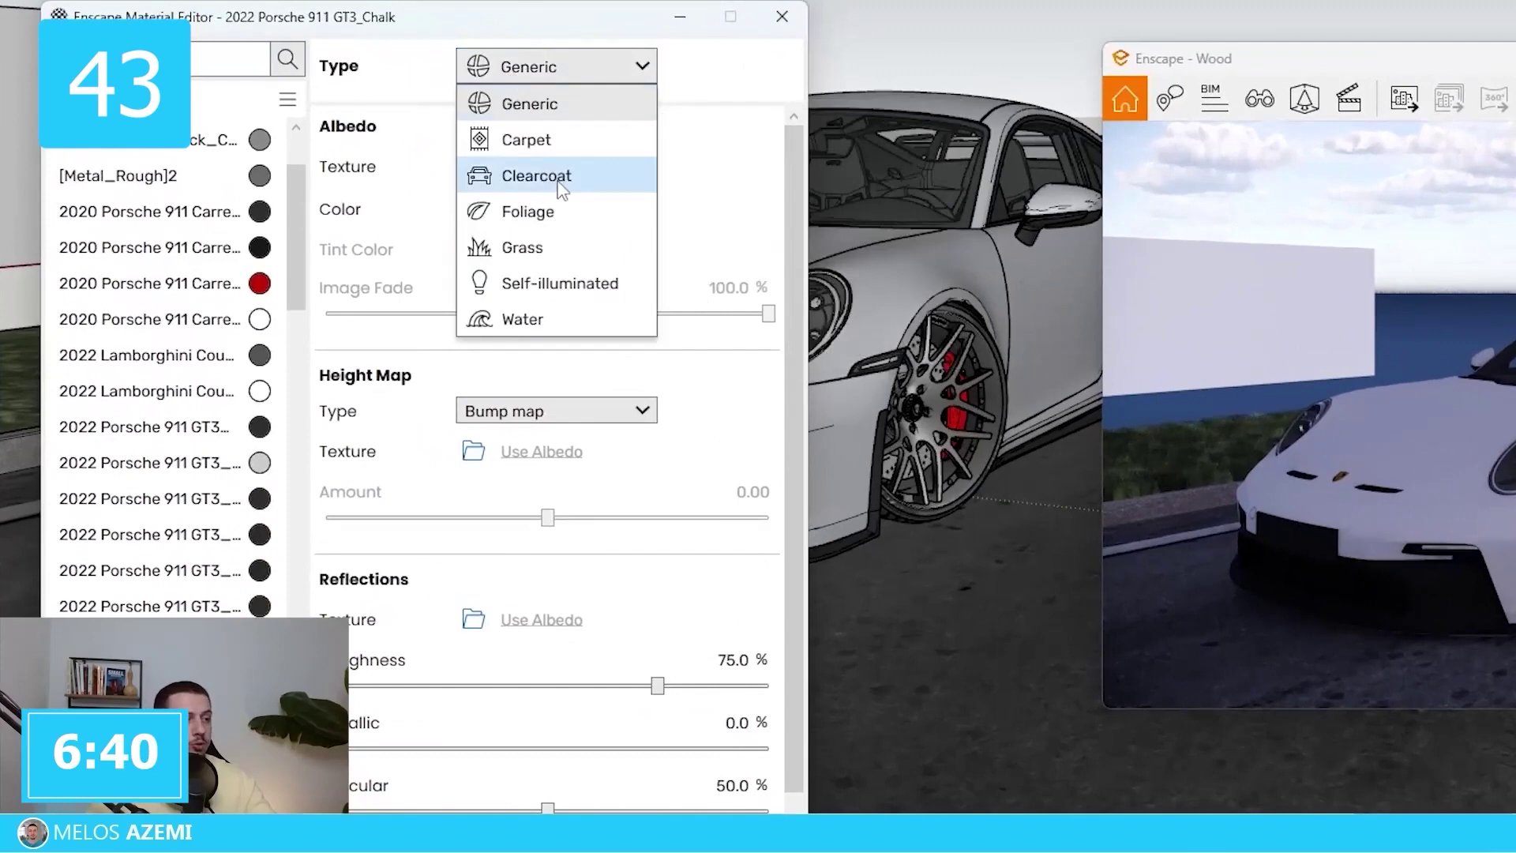
{"action": "left_click", "coordinate": [557, 176]}
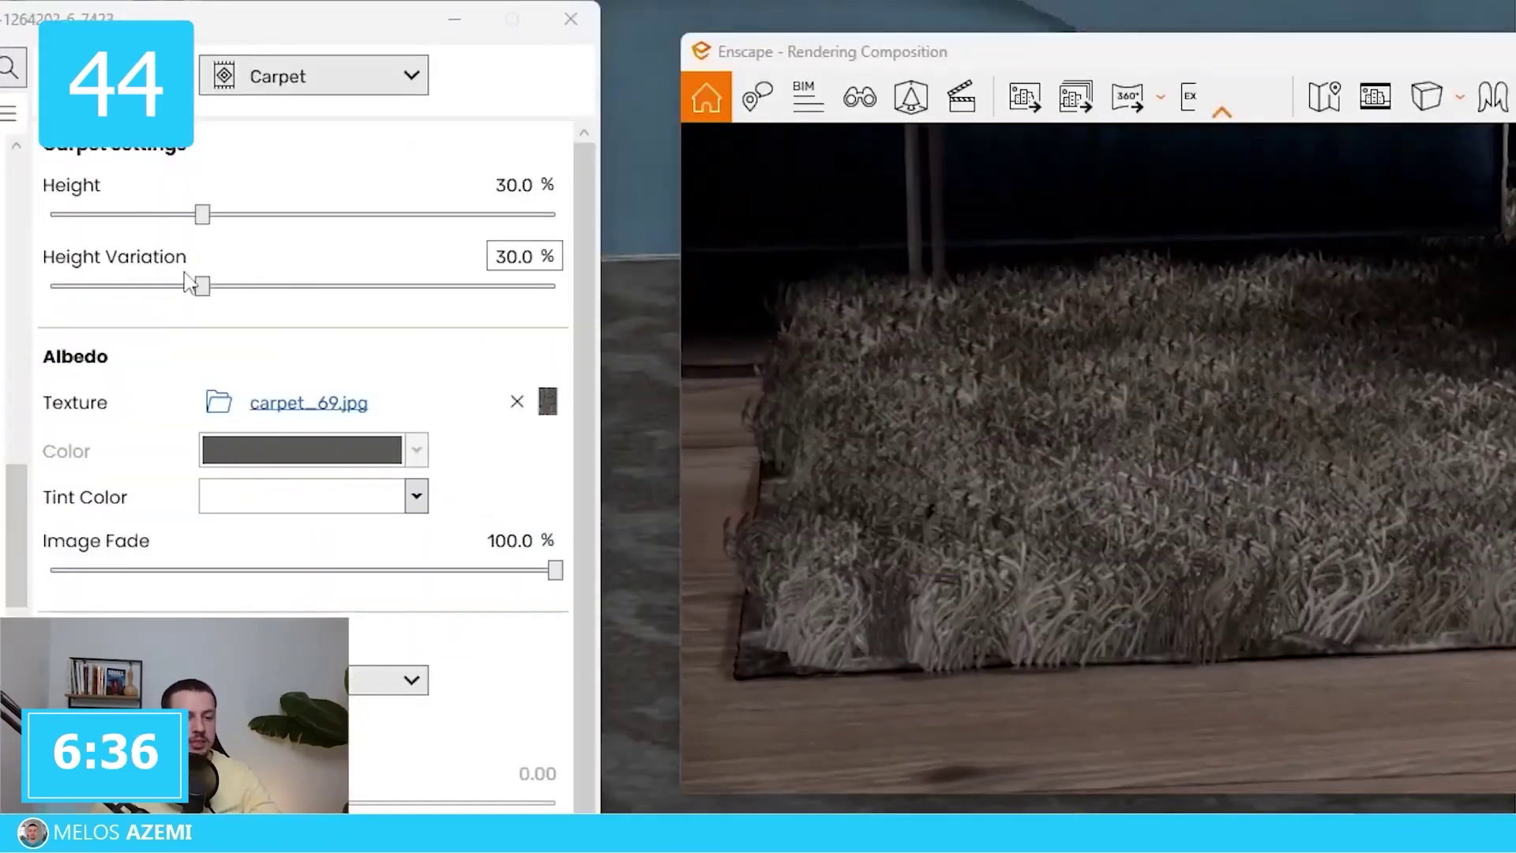
{"action": "left_click_drag", "start_coordinate": [190, 284], "coordinate": [50, 285]}
{"action": "left_click_drag", "start_coordinate": [202, 214], "coordinate": [49, 214]}
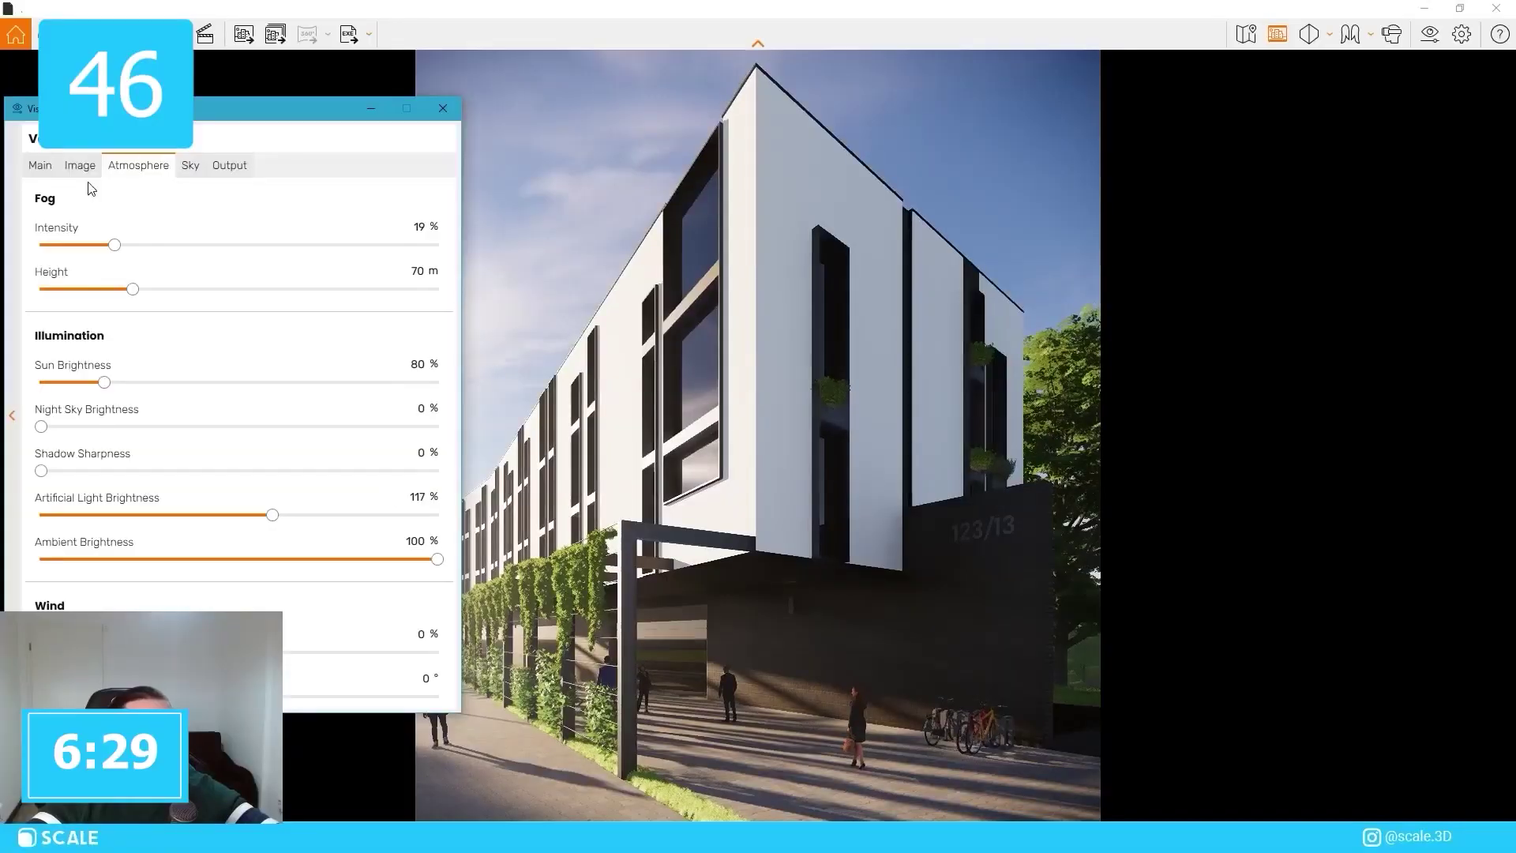
Step: Dim the sun to about 11% brightness and load a skybox image from file
{"action": "left_click", "coordinate": [370, 109]}
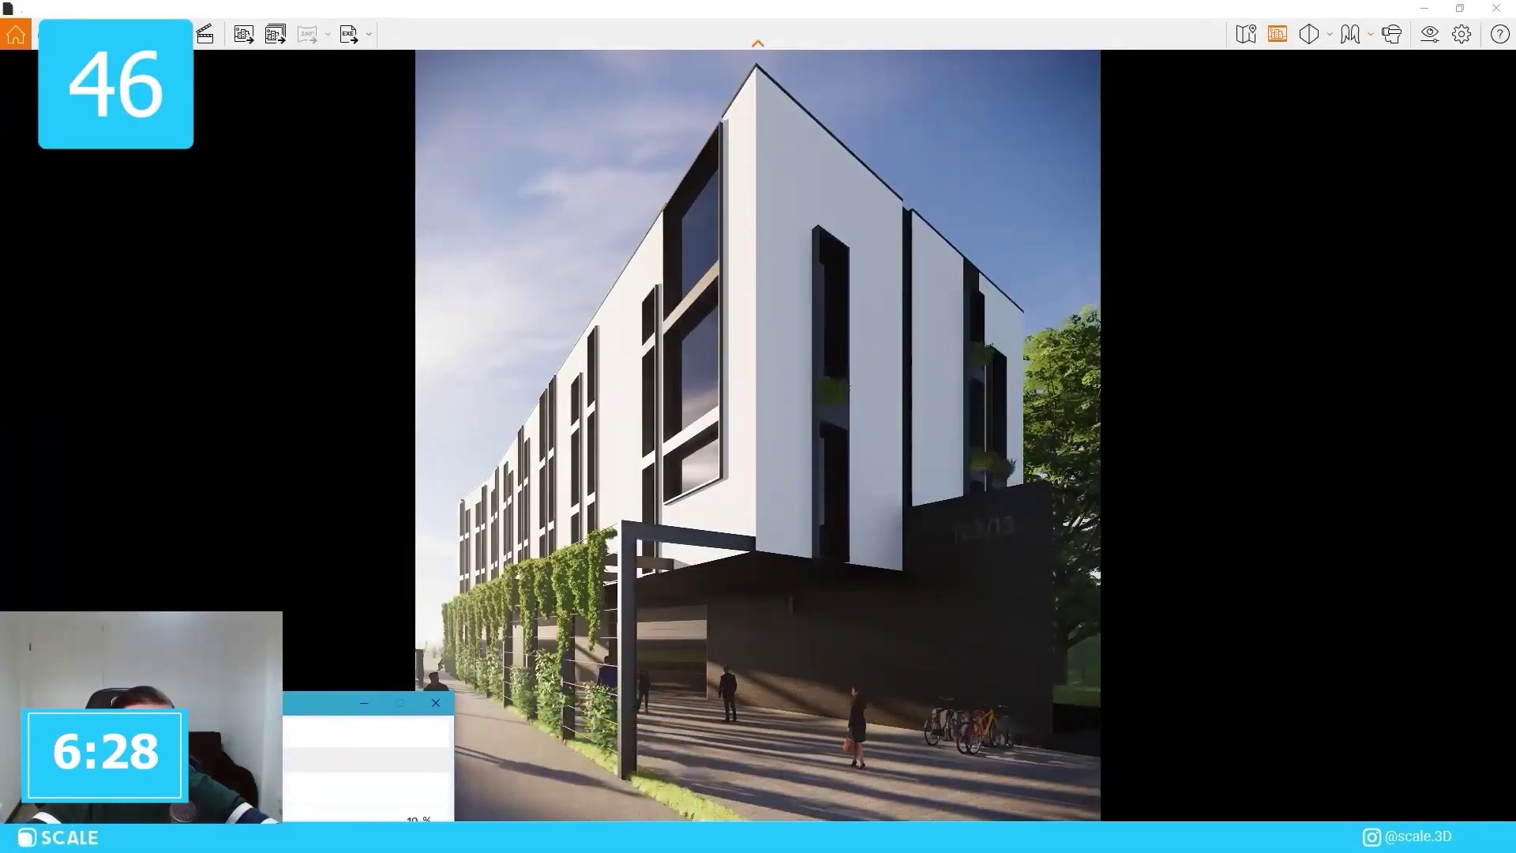
{"action": "left_click_drag", "start_coordinate": [108, 568], "coordinate": [235, 106]}
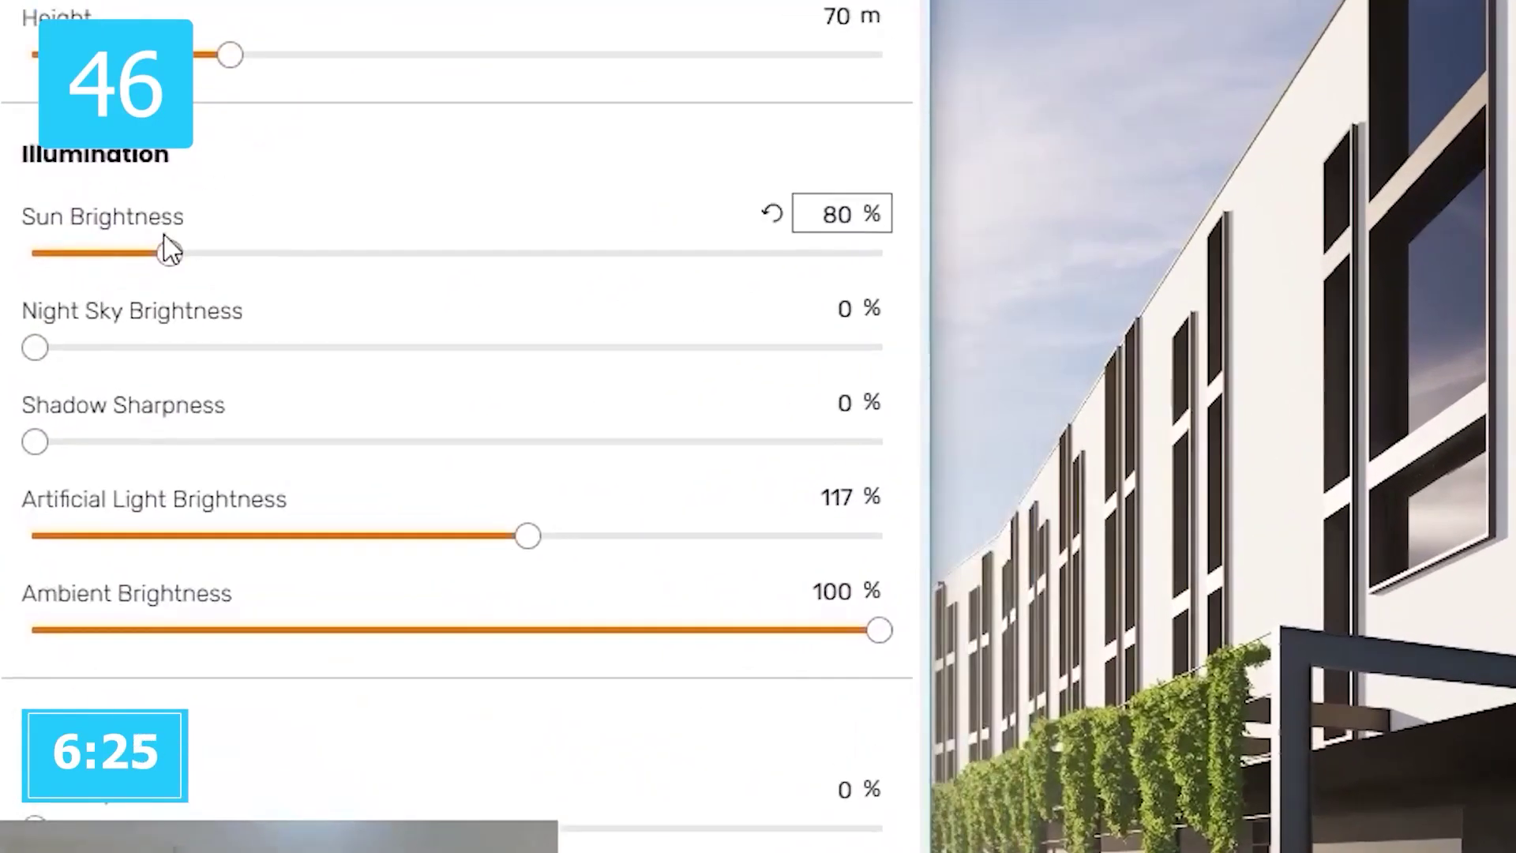
{"action": "left_click_drag", "start_coordinate": [165, 241], "coordinate": [55, 259]}
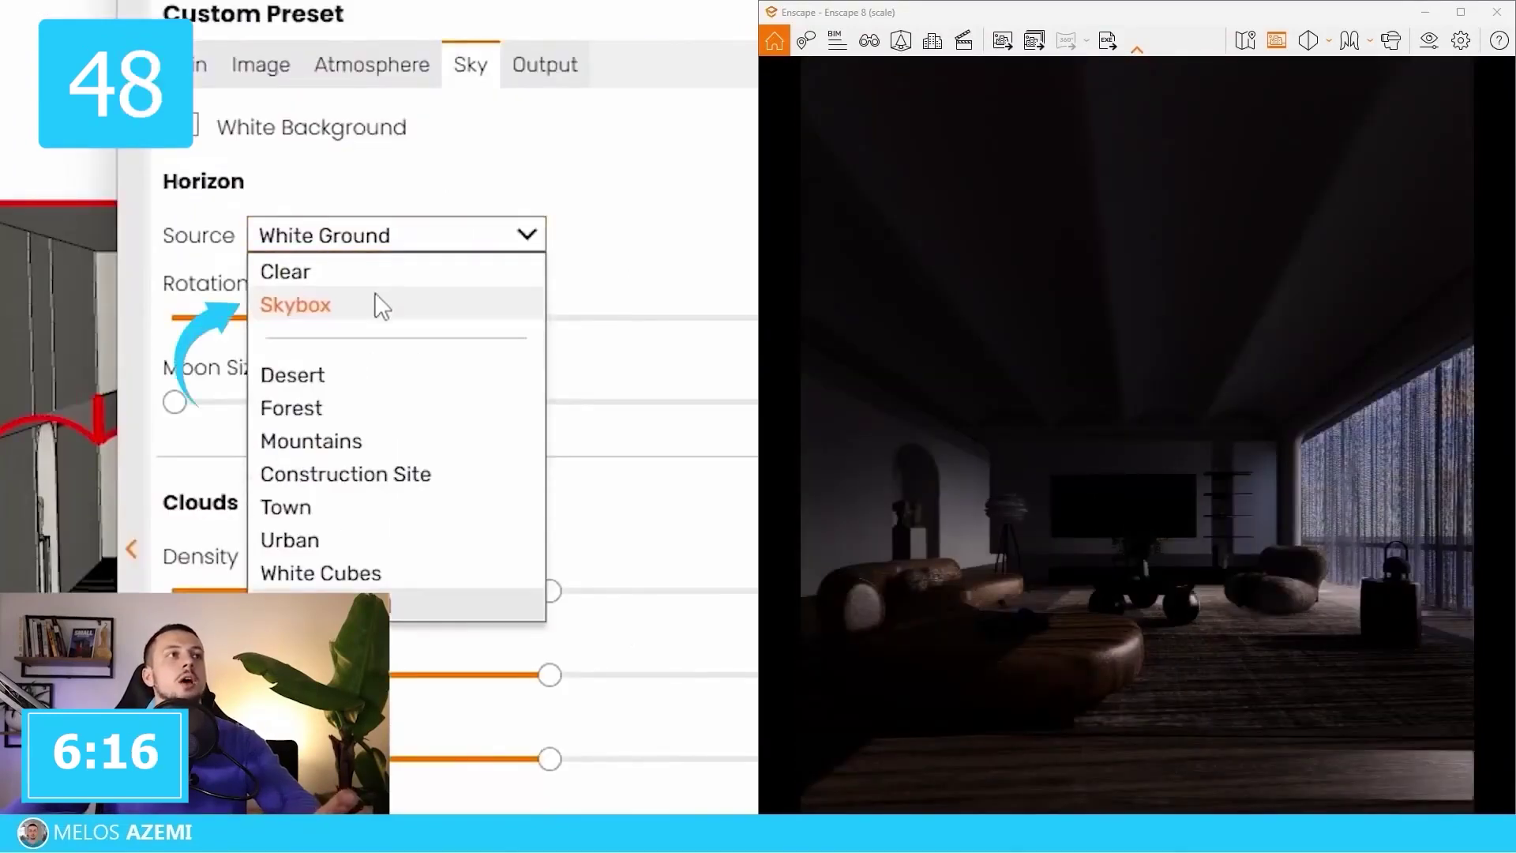
{"action": "left_click", "coordinate": [375, 305]}
{"action": "left_click", "coordinate": [302, 322]}
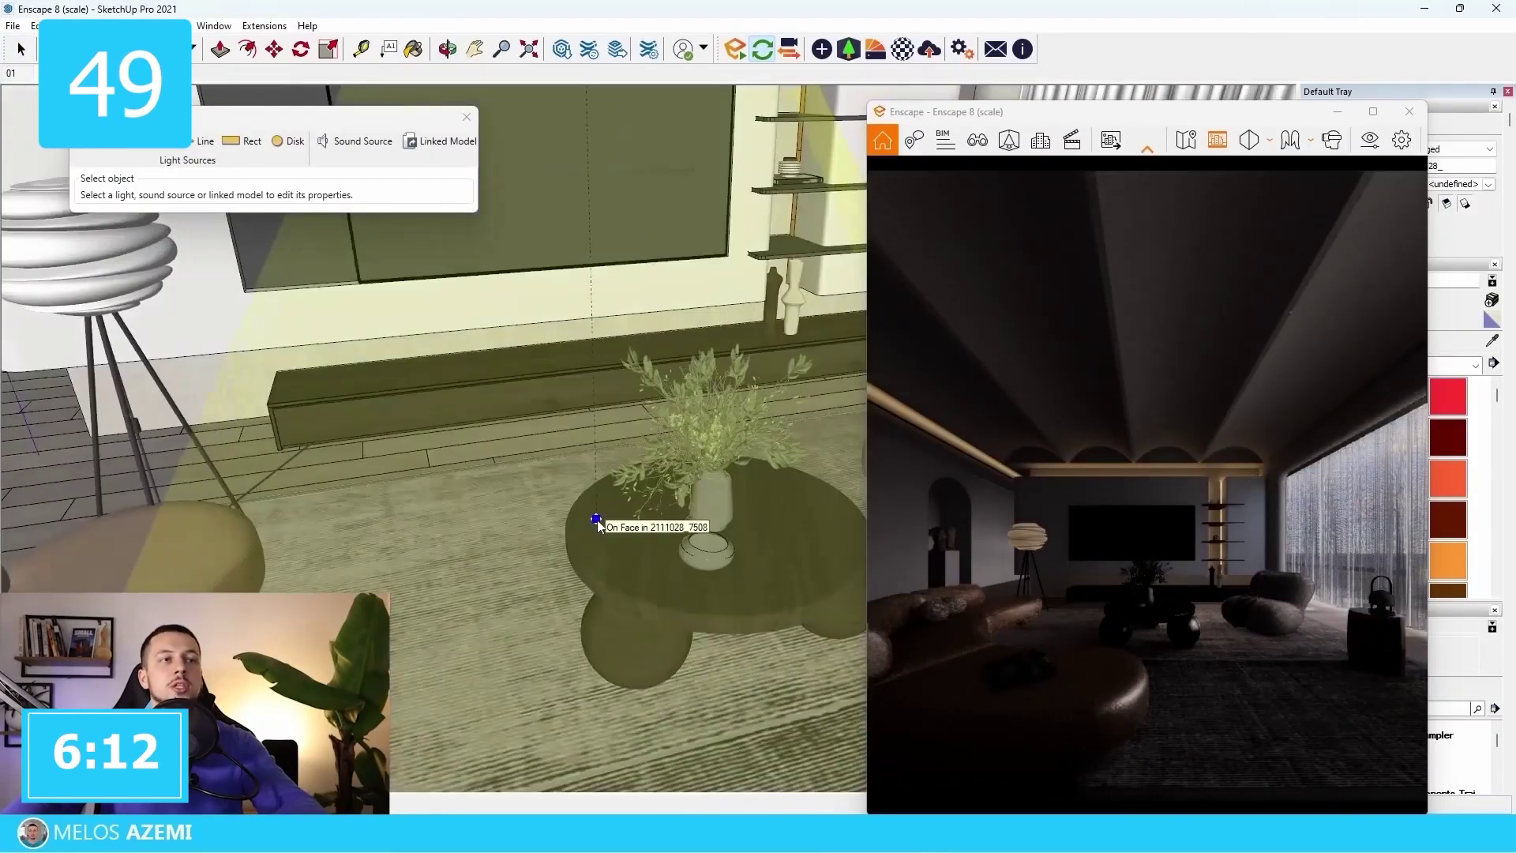
Step: Increase the lamp's sphere light radius to 0.16 m and raise the spot light's luminous intensity
{"action": "left_click", "coordinate": [597, 517]}
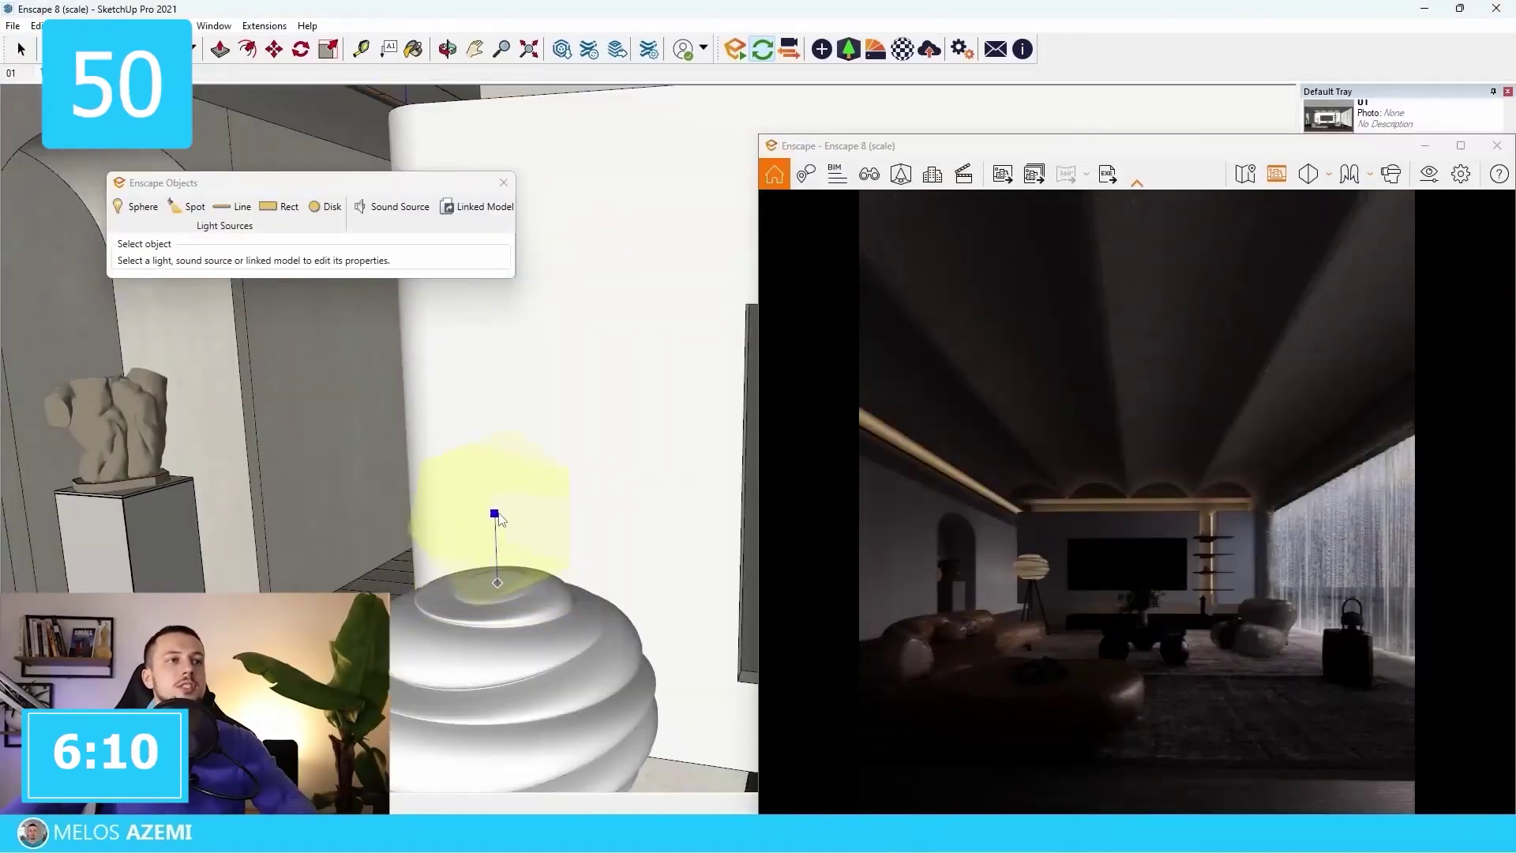
{"action": "left_click", "coordinate": [502, 497]}
{"action": "left_click_drag", "start_coordinate": [207, 297], "coordinate": [228, 303]}
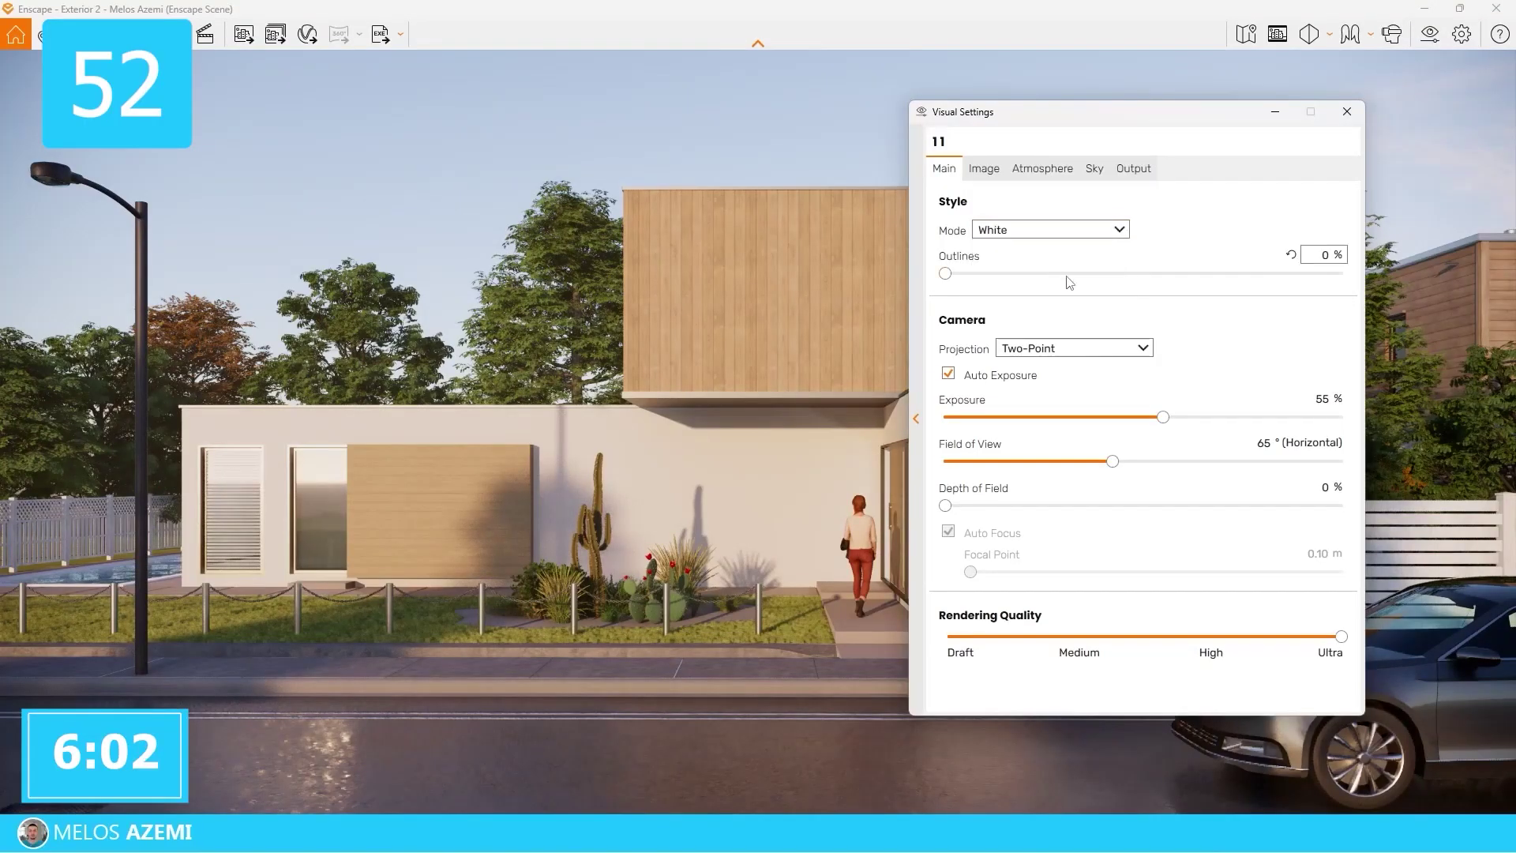
{"action": "left_click_drag", "start_coordinate": [1174, 122], "coordinate": [1064, 161]}
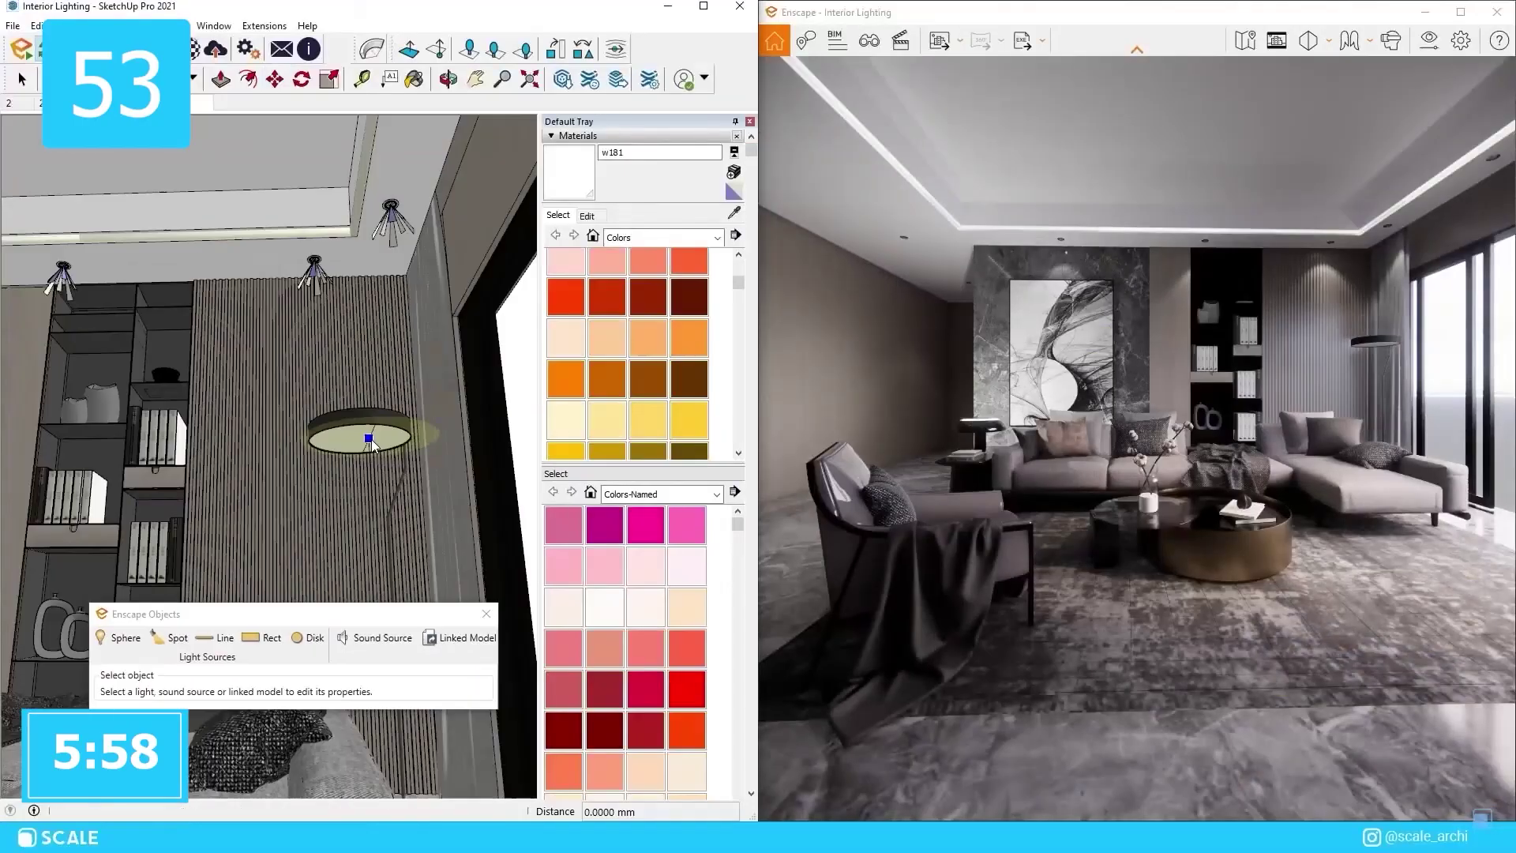
{"action": "left_click", "coordinate": [371, 428]}
{"action": "scroll", "coordinate": [365, 400], "scroll_direction": "up", "scroll_amount": 5}
{"action": "scroll", "coordinate": [366, 401], "scroll_direction": "up", "scroll_amount": 3}
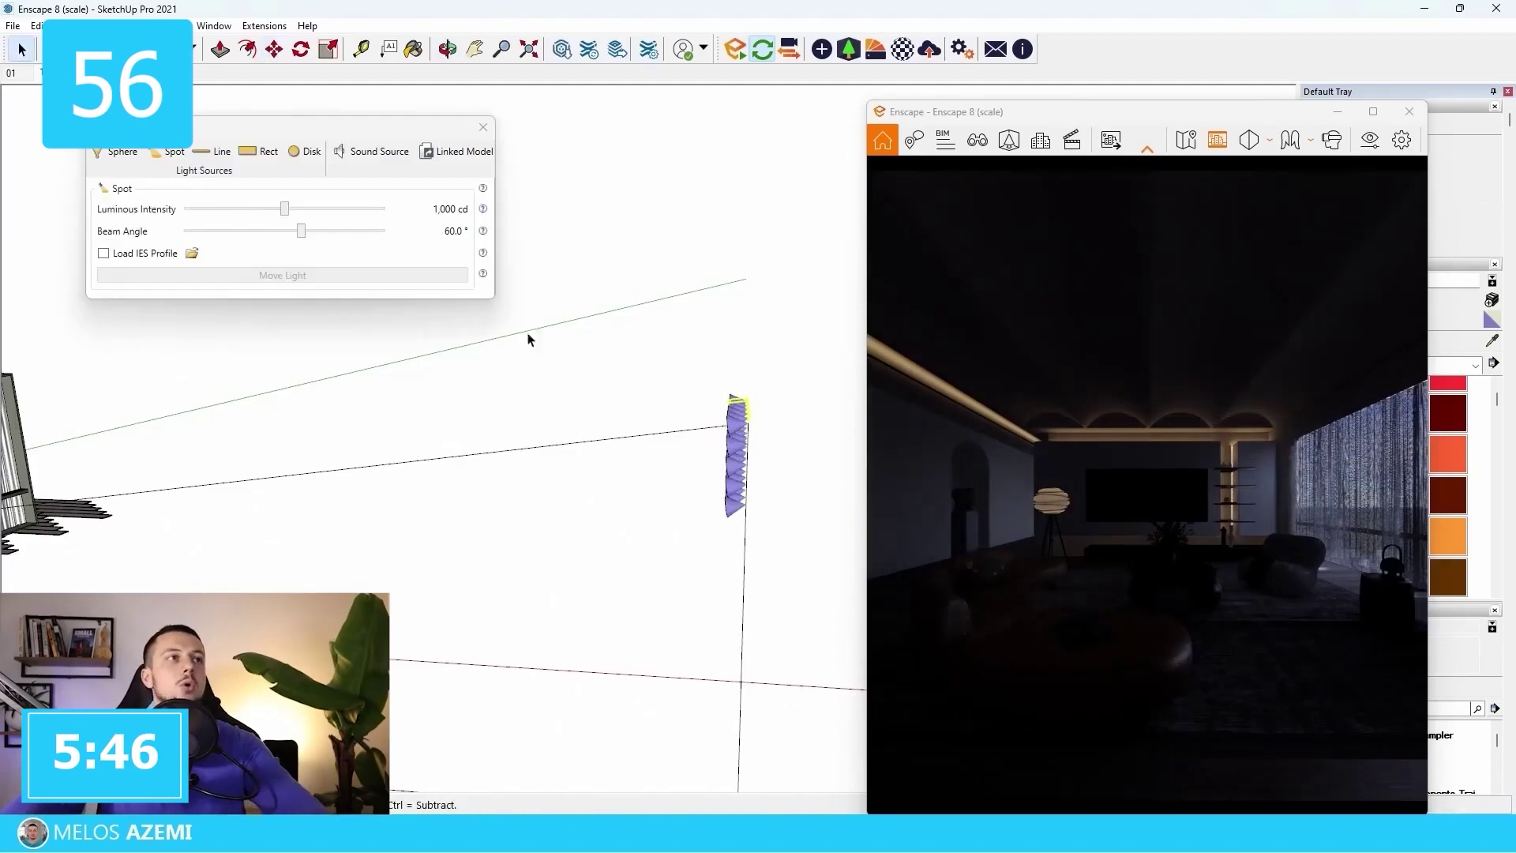
{"action": "left_click_drag", "start_coordinate": [285, 209], "coordinate": [366, 208]}
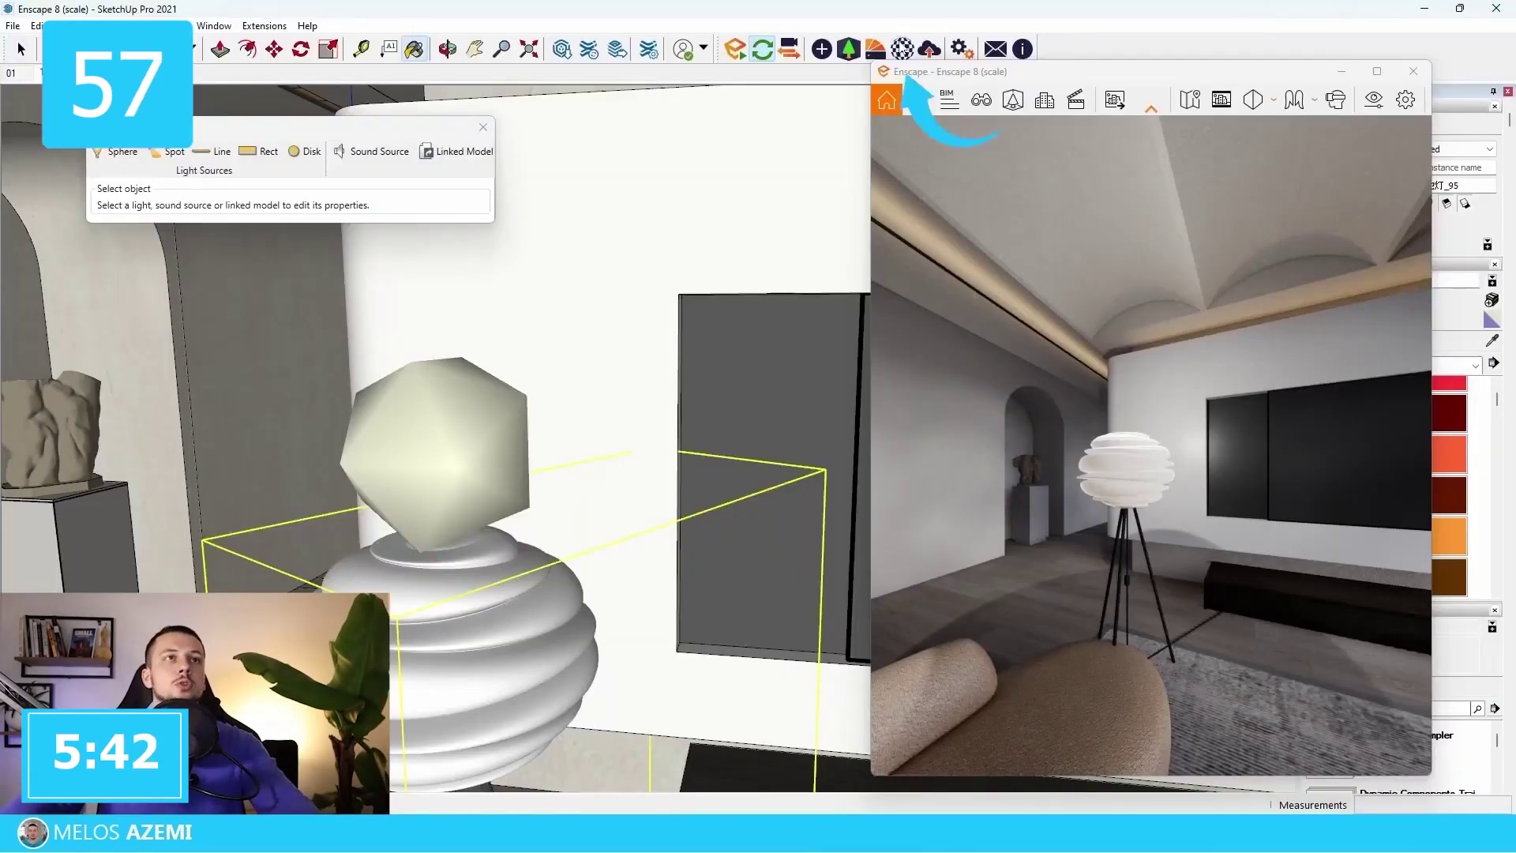
Step: Make the lamp material self-illuminated, show the lux Light View, and lower artificial light brightness
{"action": "left_click", "coordinate": [918, 100]}
{"action": "left_click", "coordinate": [460, 317]}
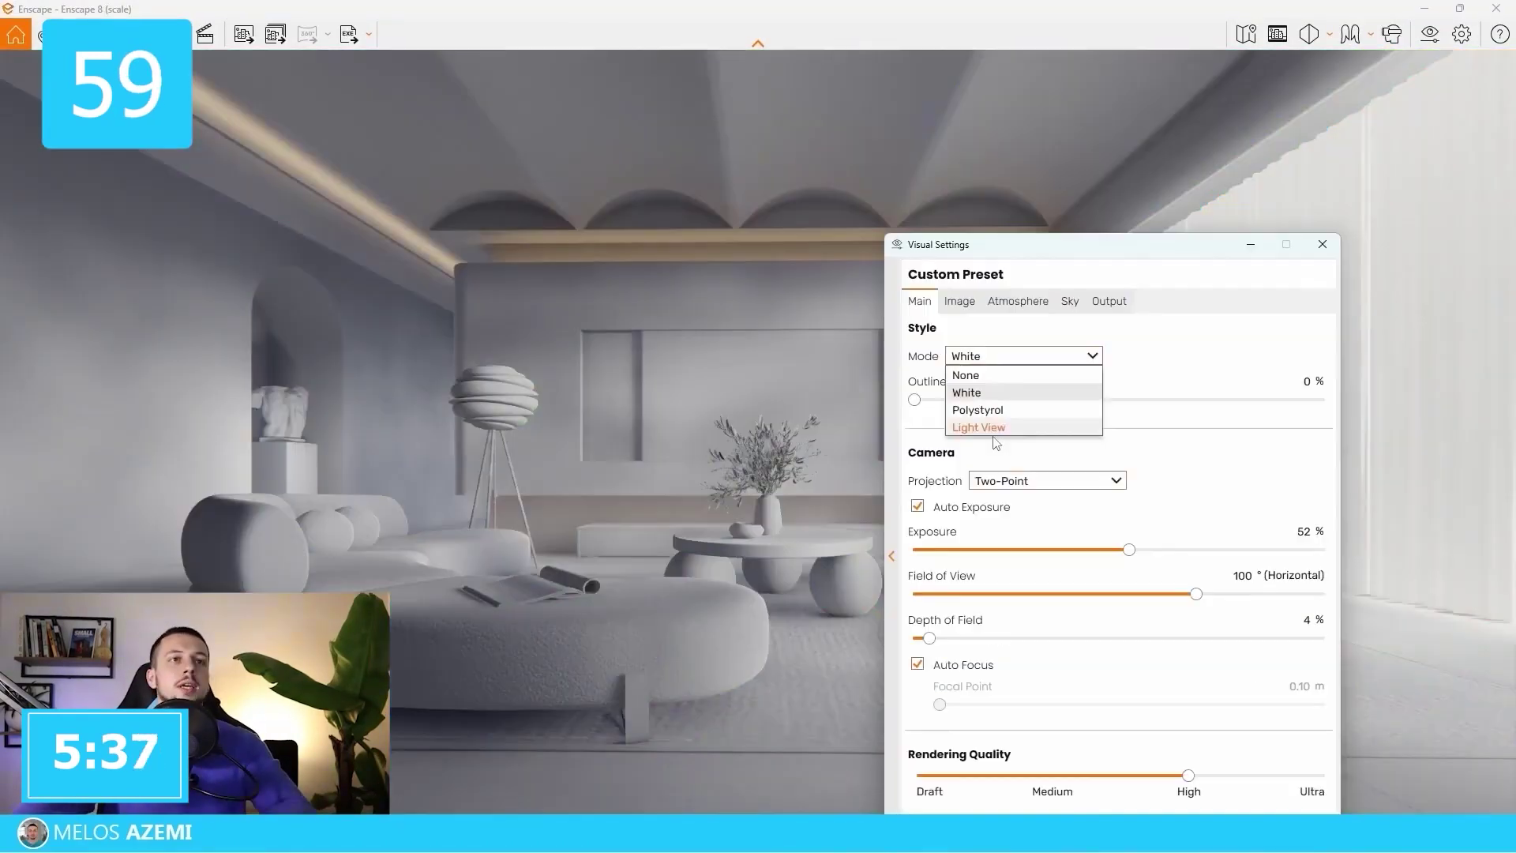
{"action": "left_click", "coordinate": [997, 425]}
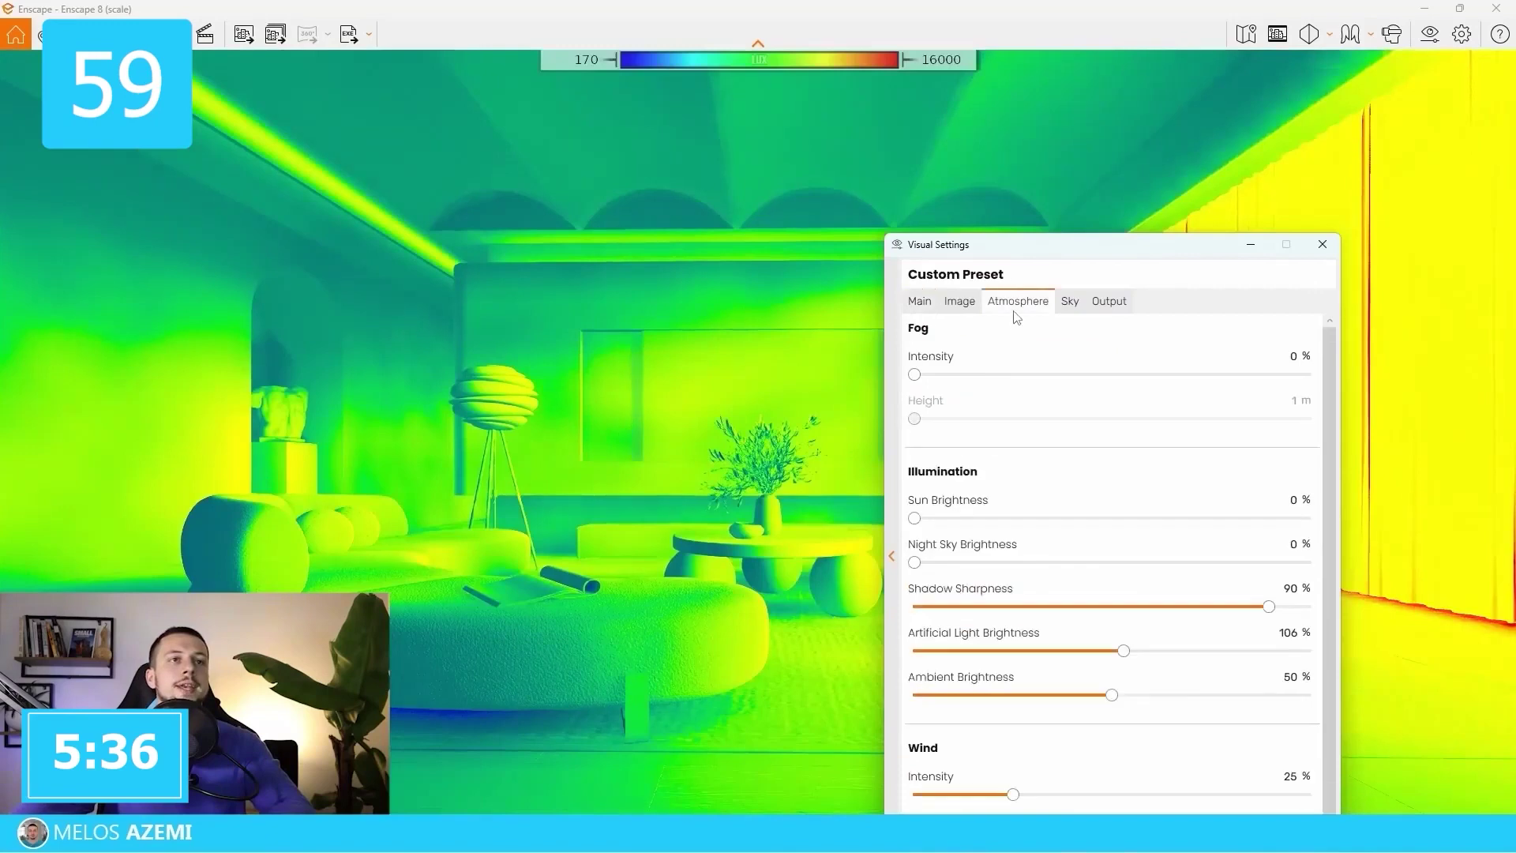
{"action": "left_click_drag", "start_coordinate": [1122, 653], "coordinate": [1006, 670]}
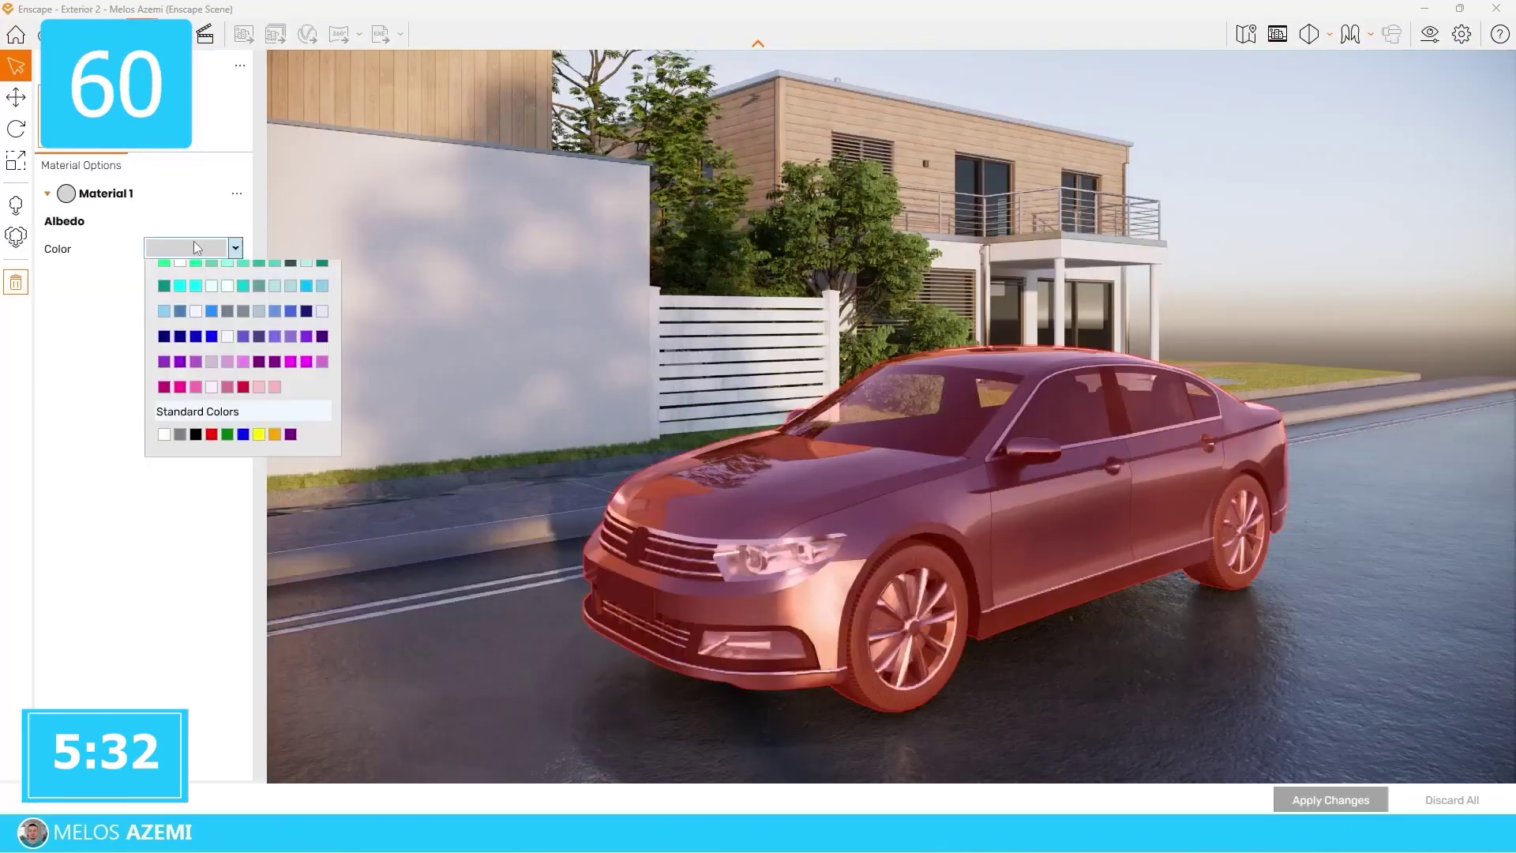
Step: Change the car paint's albedo colour, settling on dark red
{"action": "left_click", "coordinate": [213, 348]}
{"action": "left_click", "coordinate": [238, 272]}
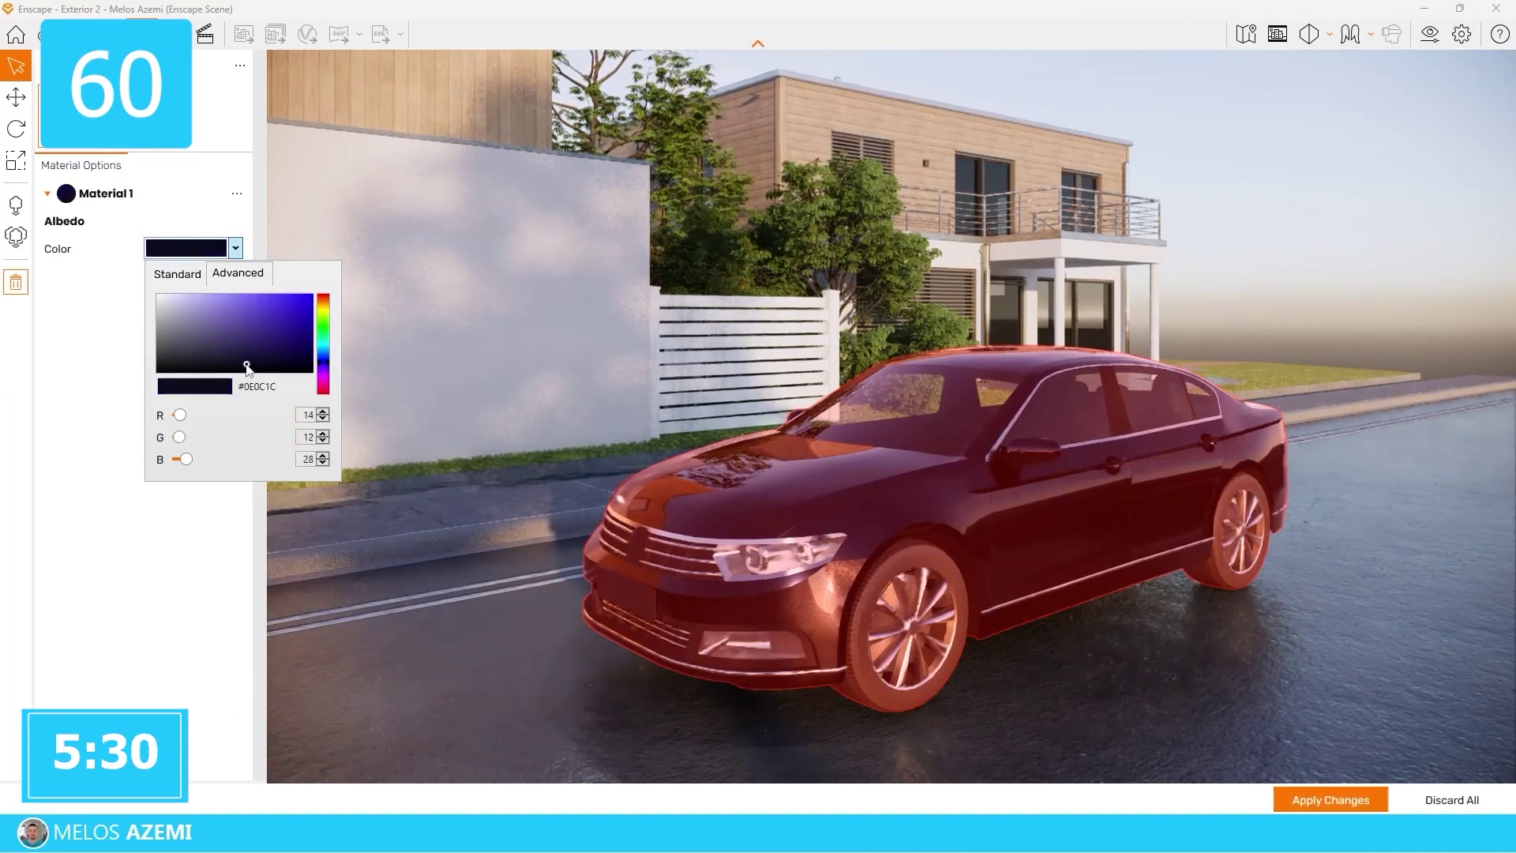
{"action": "left_click", "coordinate": [95, 355]}
{"action": "left_click", "coordinate": [235, 248]}
{"action": "left_click", "coordinate": [101, 356]}
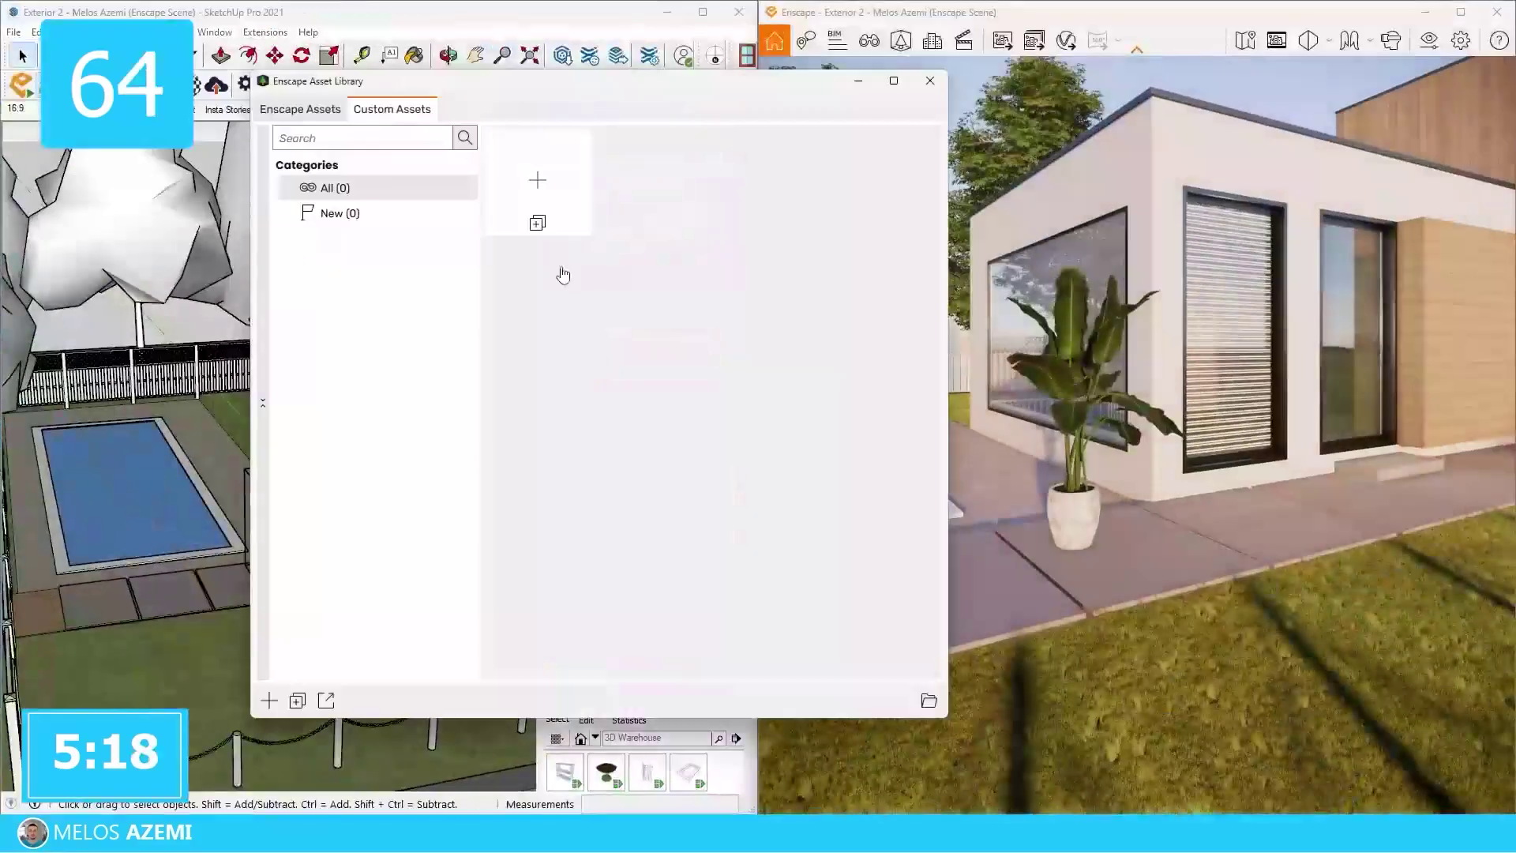
Step: Open the custom asset editor, filter the bed search results, and scatter street lamps along the road
{"action": "left_click", "coordinate": [379, 246]}
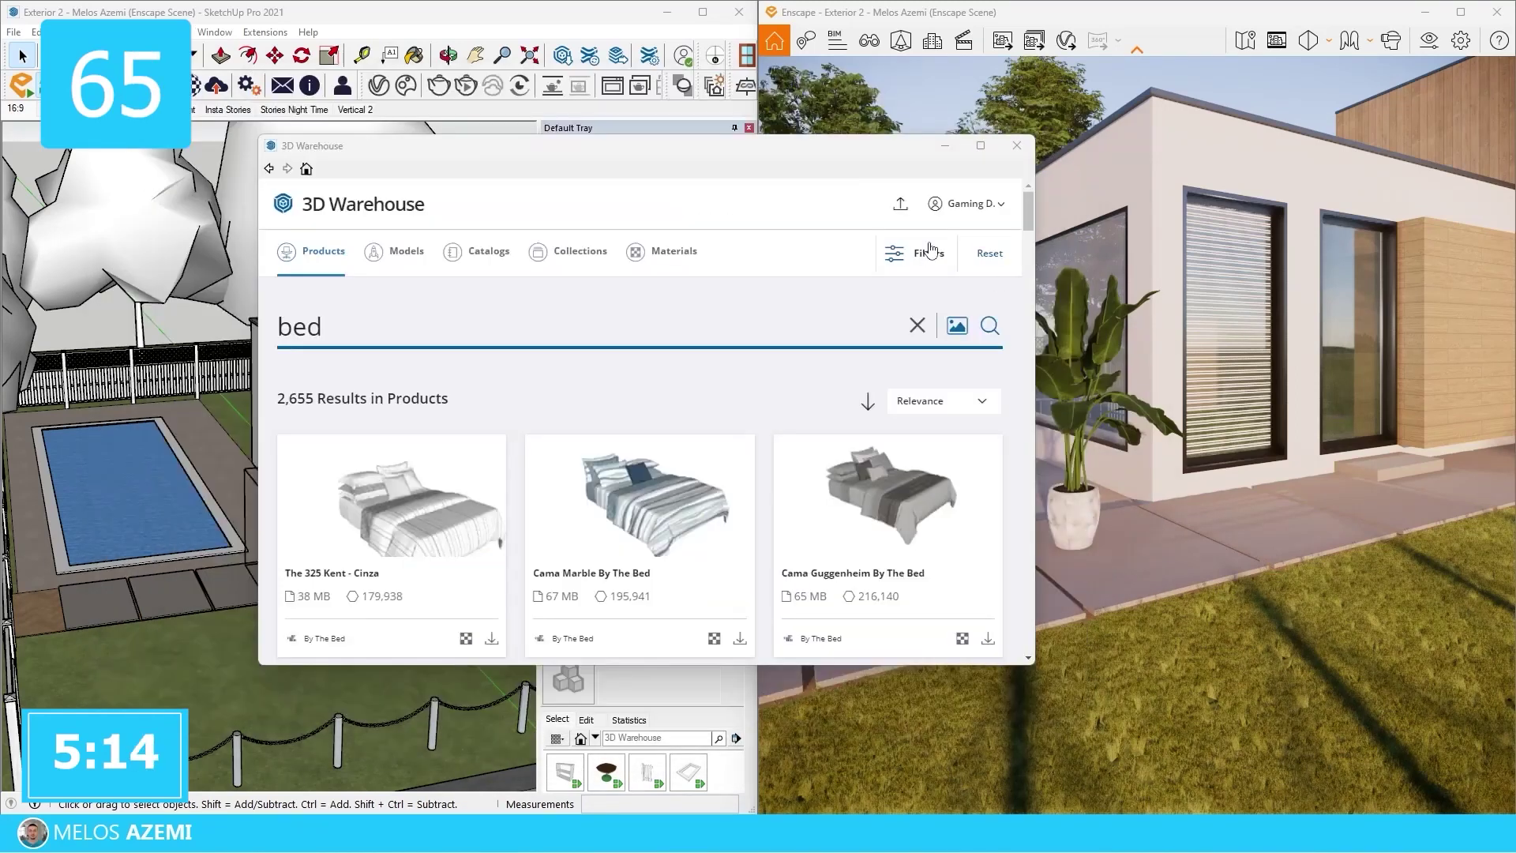
{"action": "left_click", "coordinate": [931, 251]}
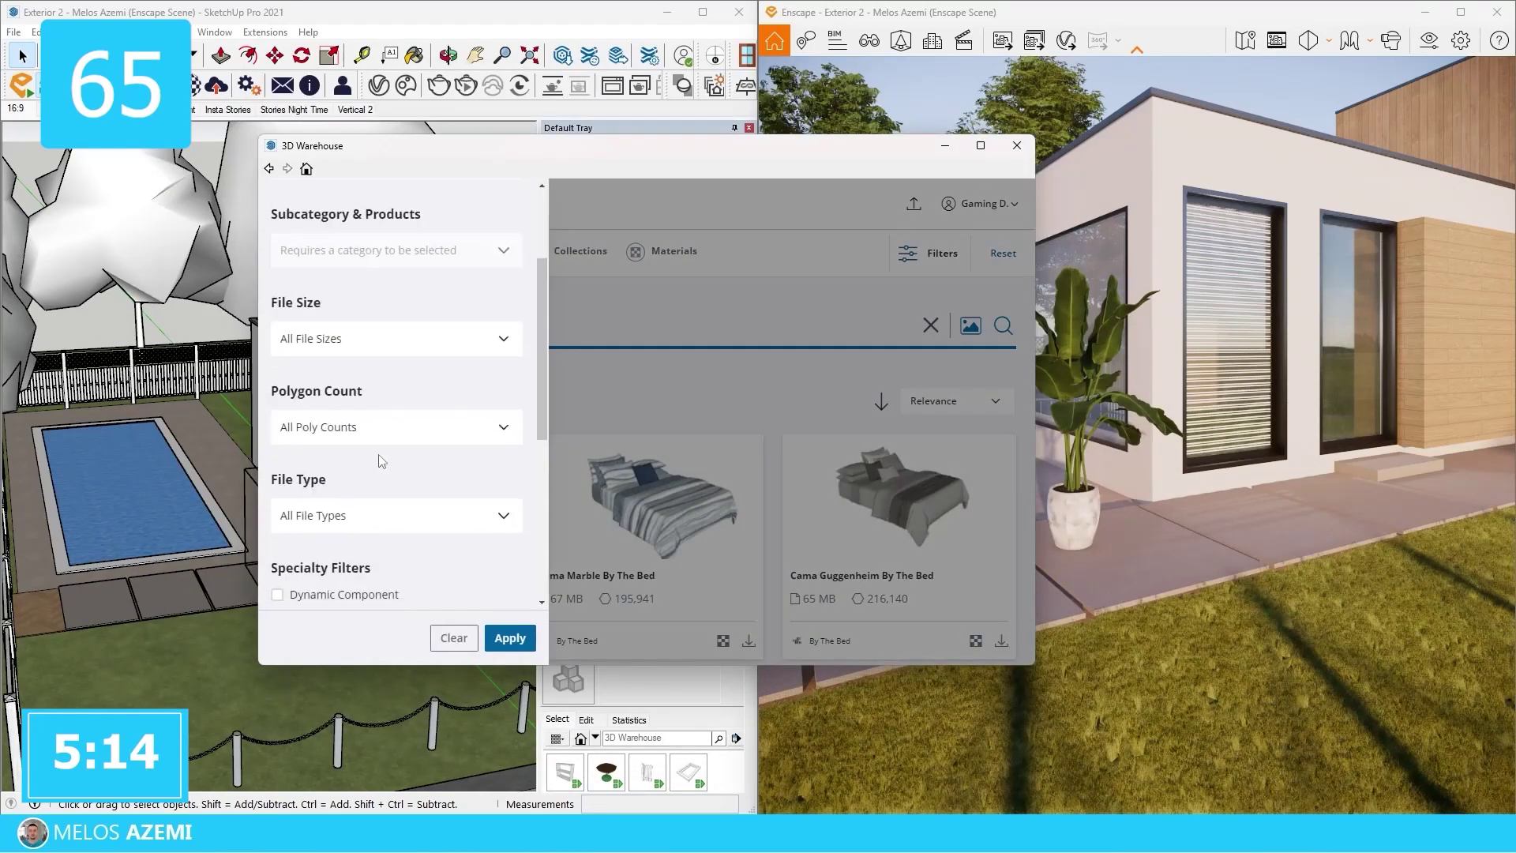
{"action": "left_click", "coordinate": [510, 638]}
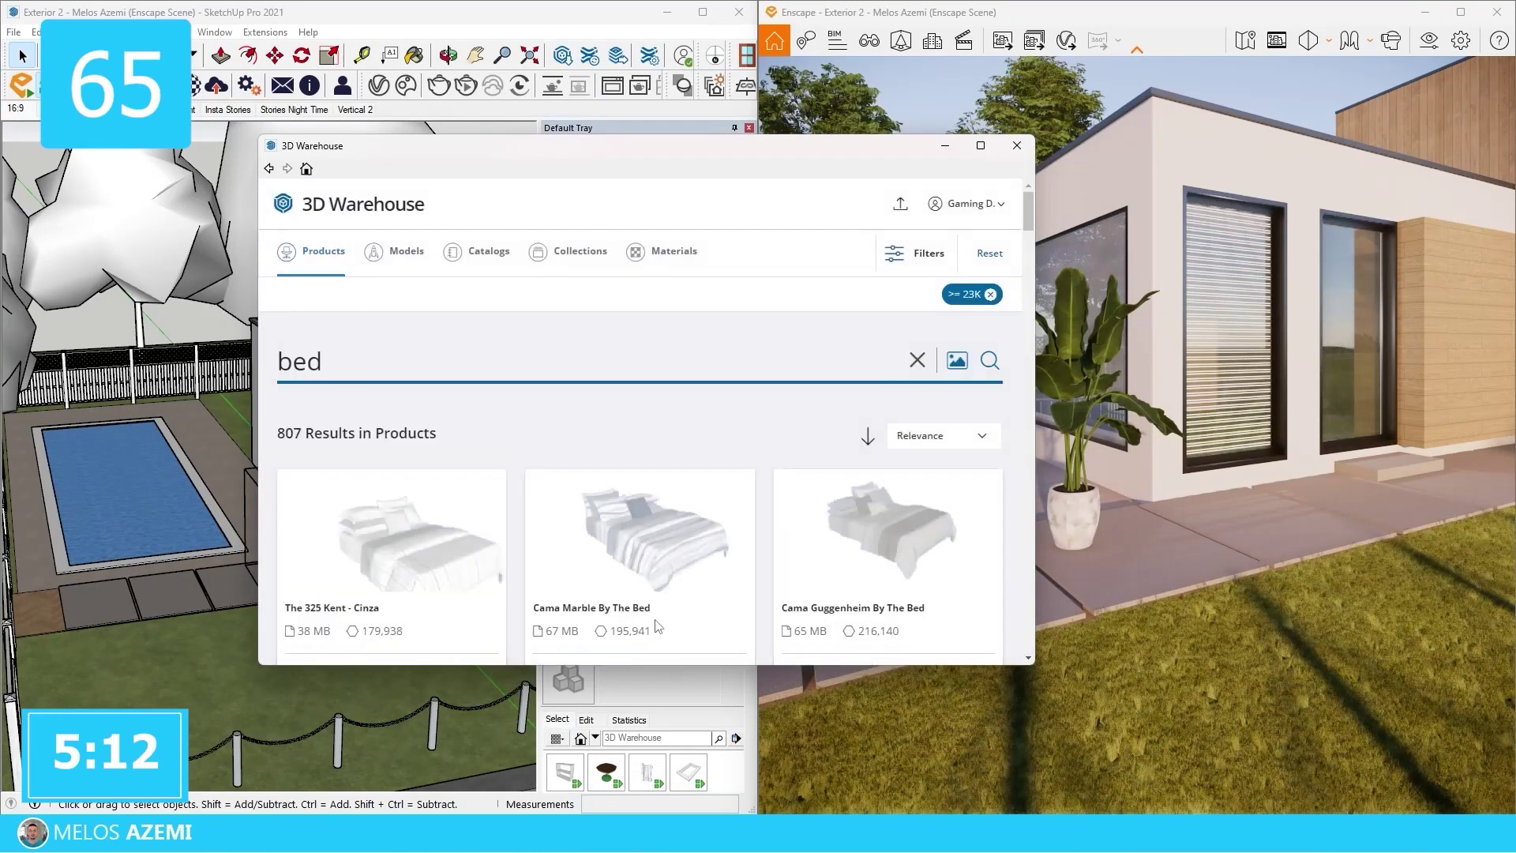
{"action": "scroll", "coordinate": [423, 430], "scroll_direction": "down", "scroll_amount": 5}
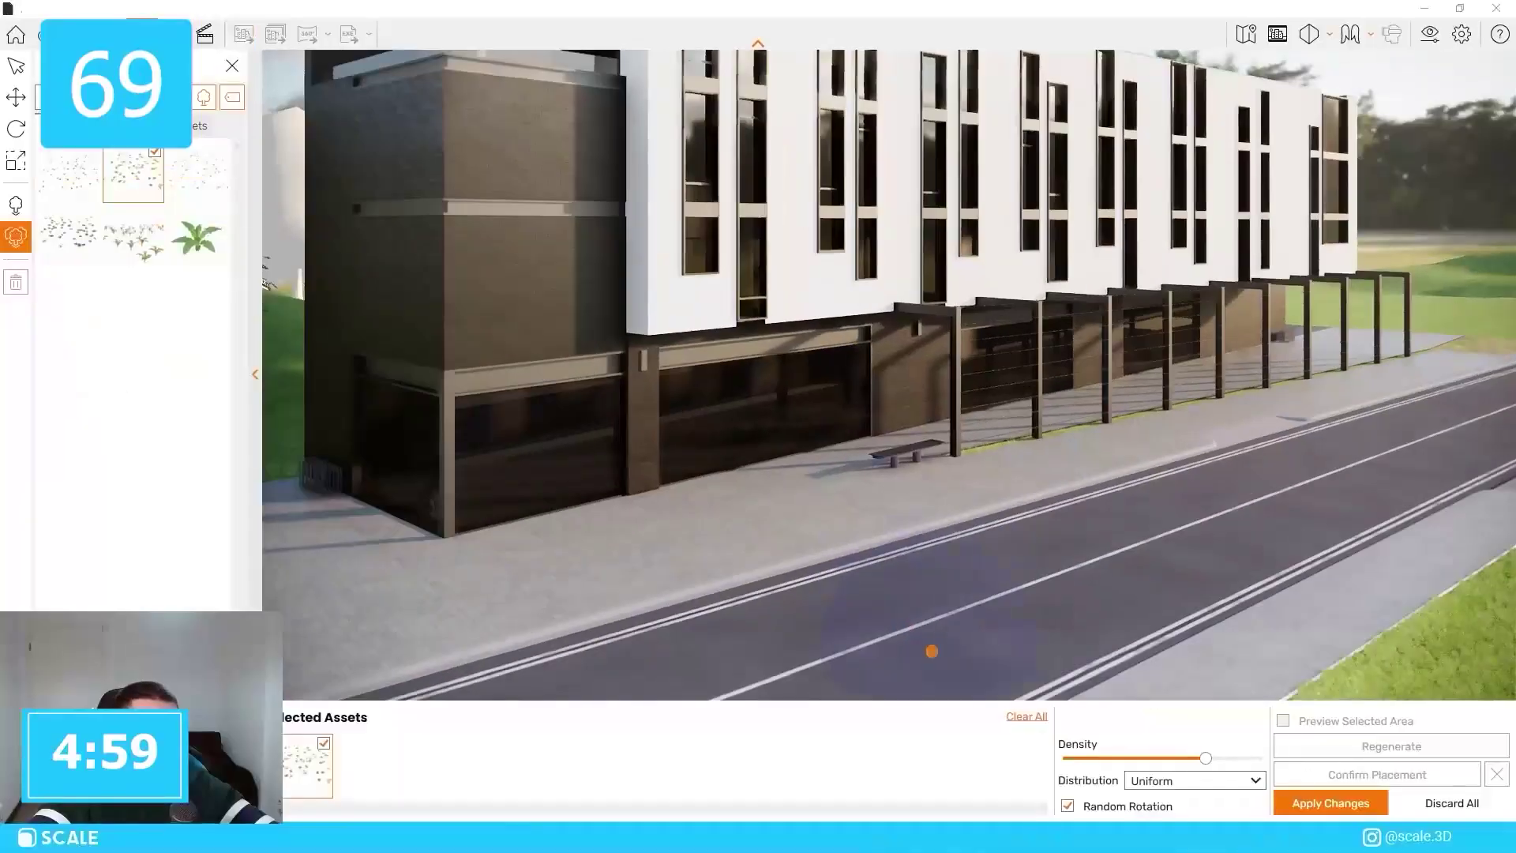
{"action": "left_click", "coordinate": [935, 617]}
{"action": "left_click", "coordinate": [1062, 602]}
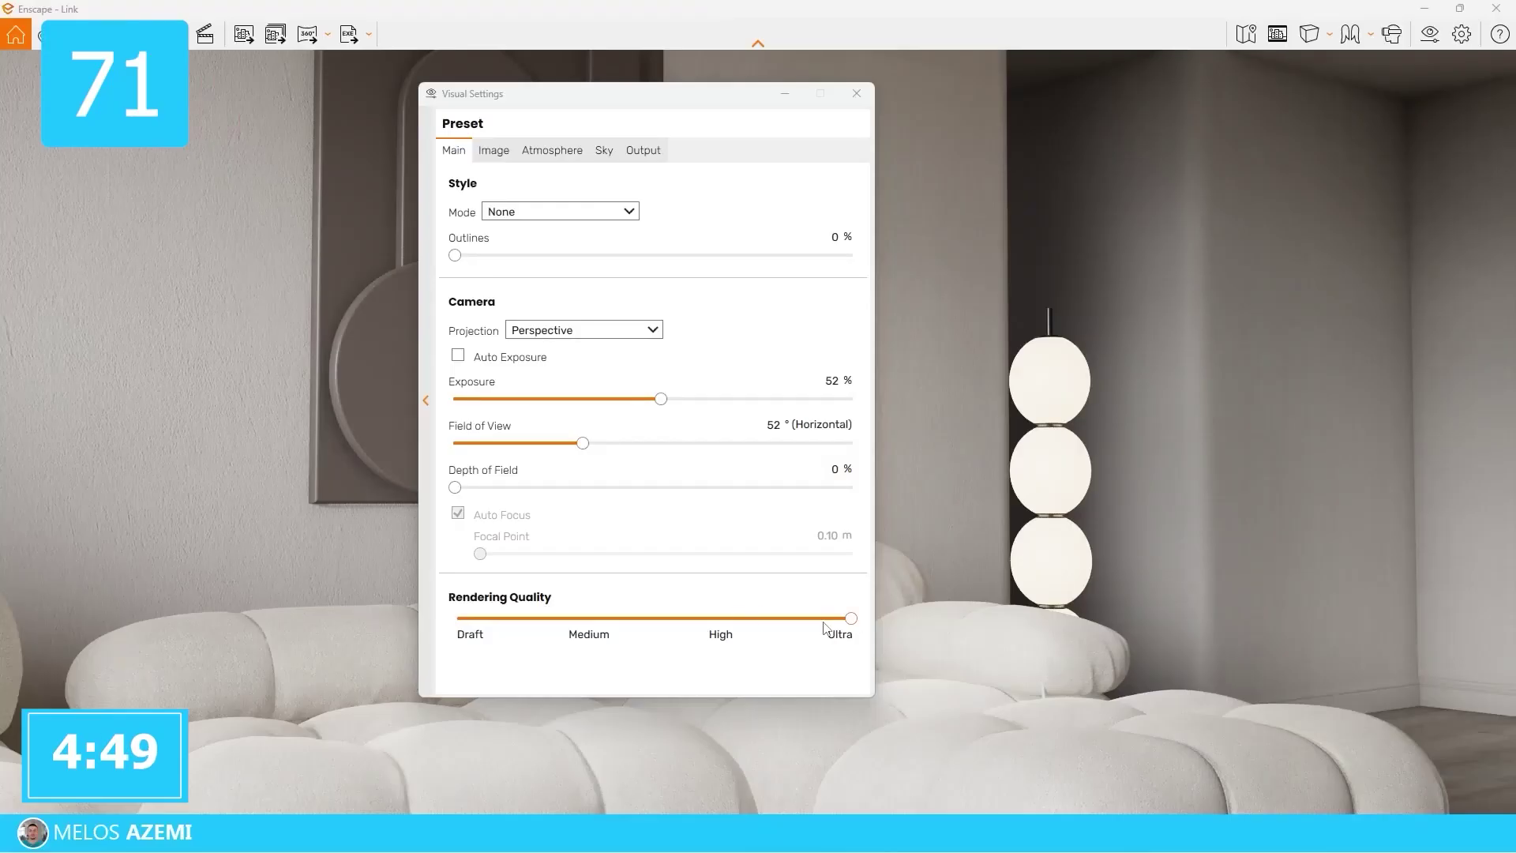
Step: Drop rendering quality to Draft, set lens flare and bloom to 0%, and open the horizon backdrops
{"action": "left_click", "coordinate": [720, 619]}
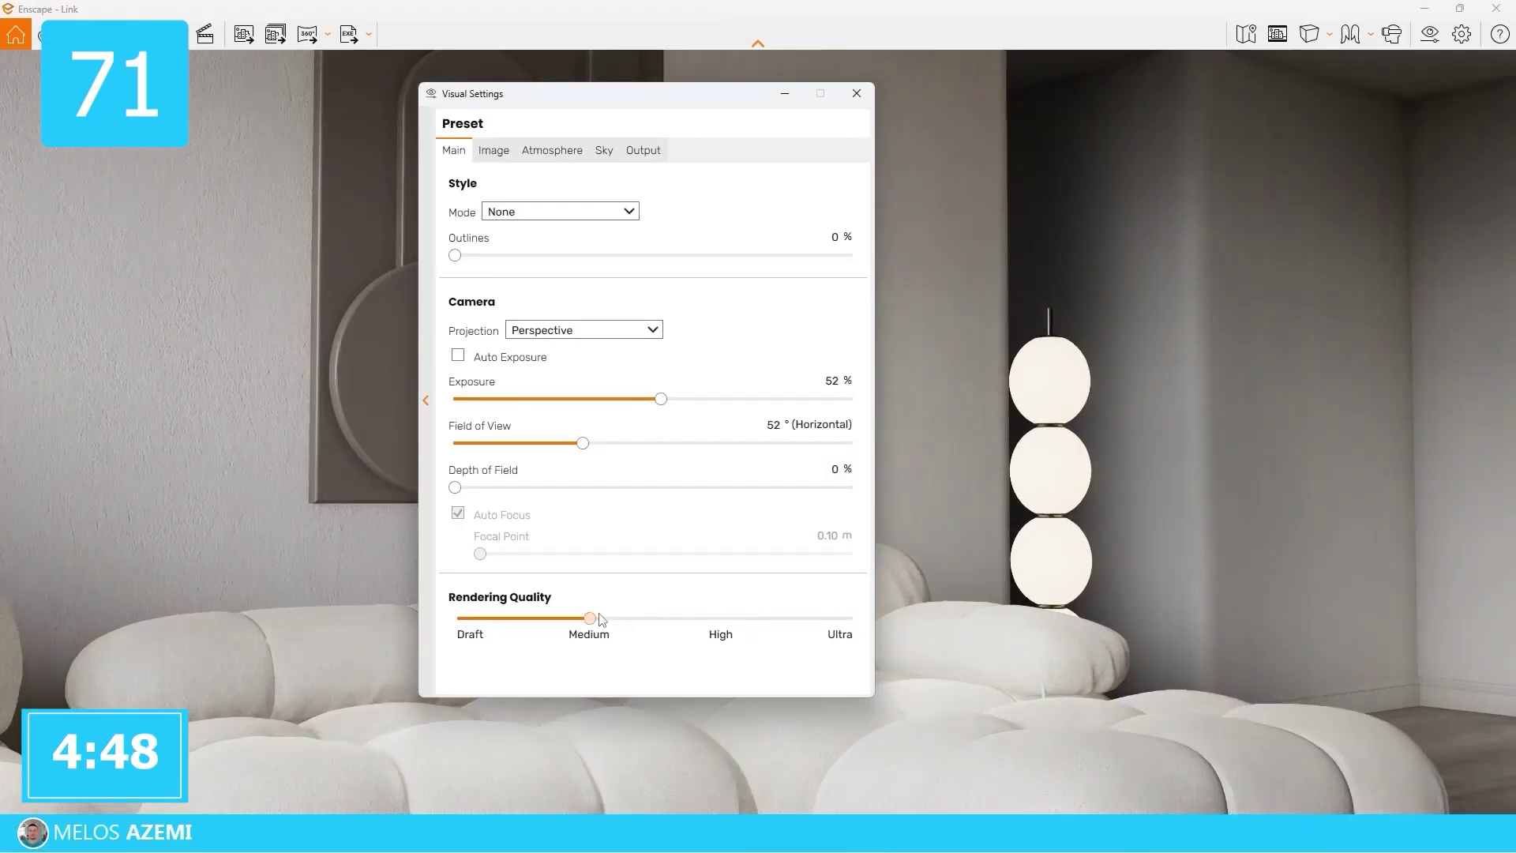
{"action": "left_click_drag", "start_coordinate": [601, 620], "coordinate": [458, 620]}
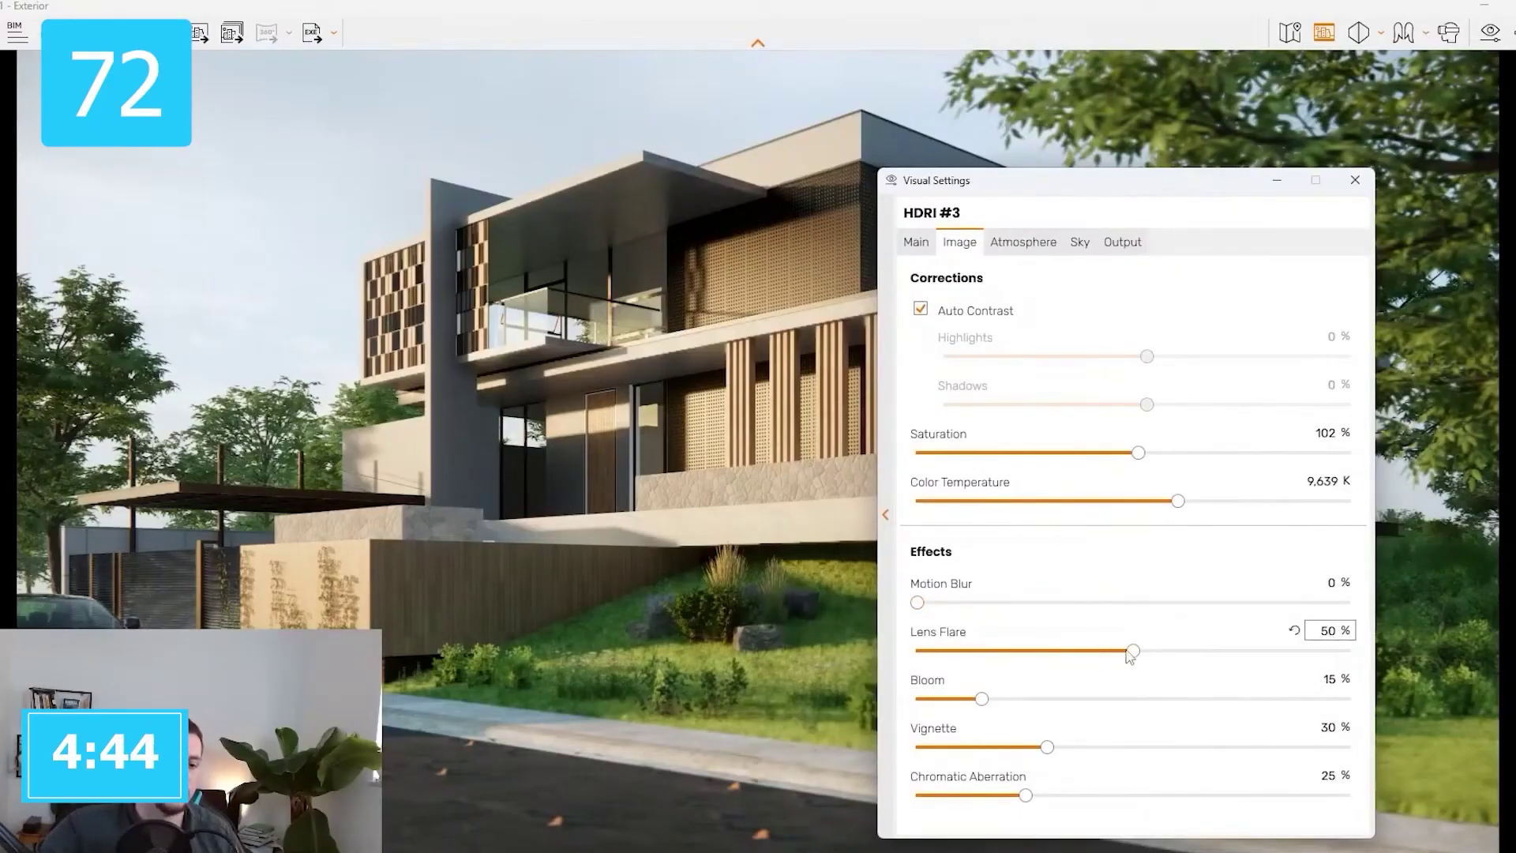
{"action": "left_click_drag", "start_coordinate": [1131, 655], "coordinate": [1469, 670]}
{"action": "left_click_drag", "start_coordinate": [899, 673], "coordinate": [900, 667]}
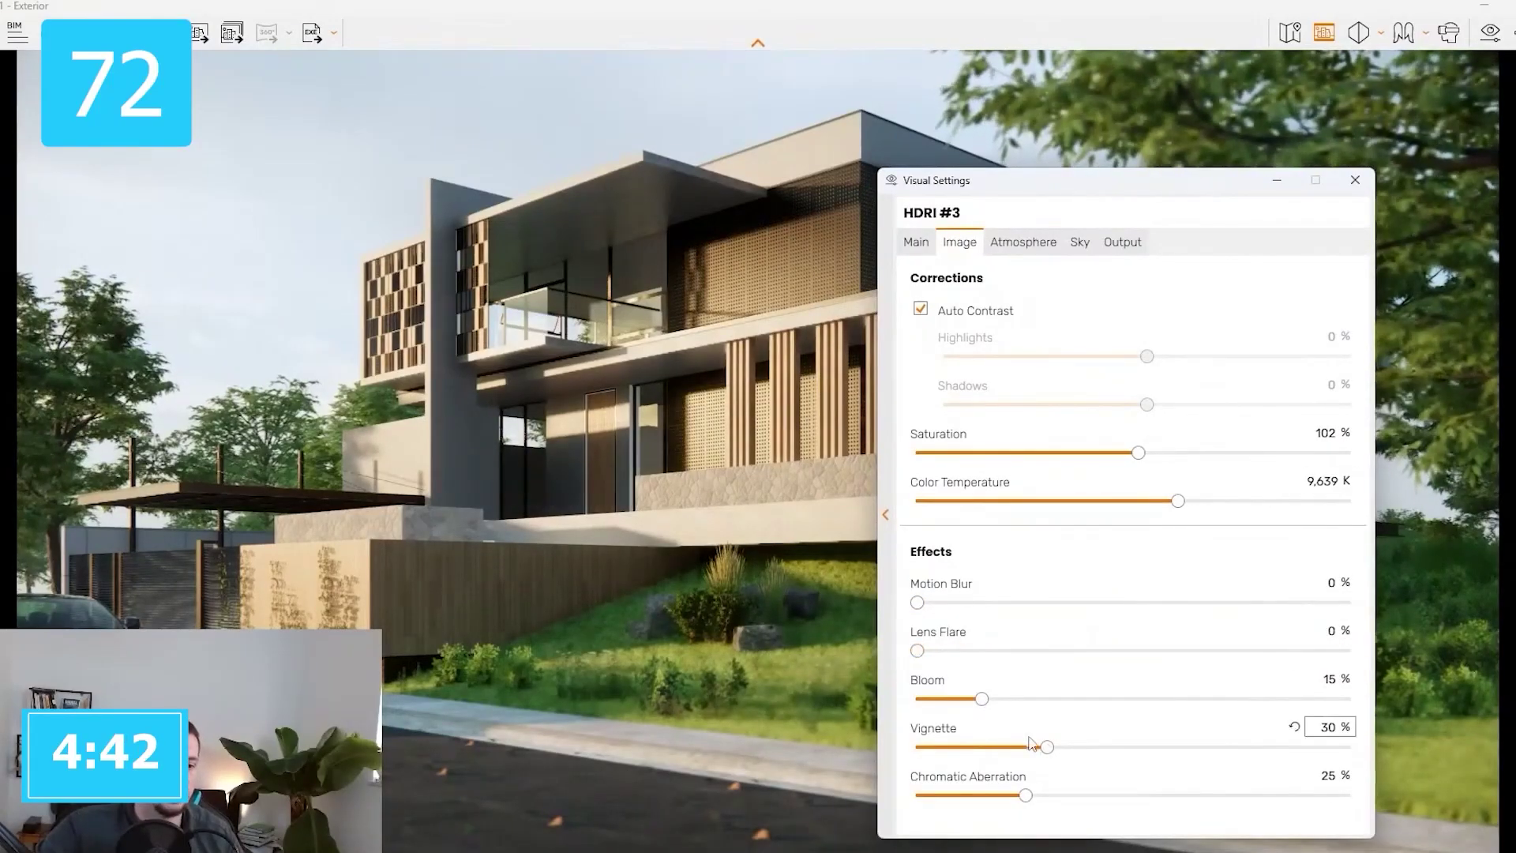
{"action": "left_click_drag", "start_coordinate": [982, 699], "coordinate": [916, 701]}
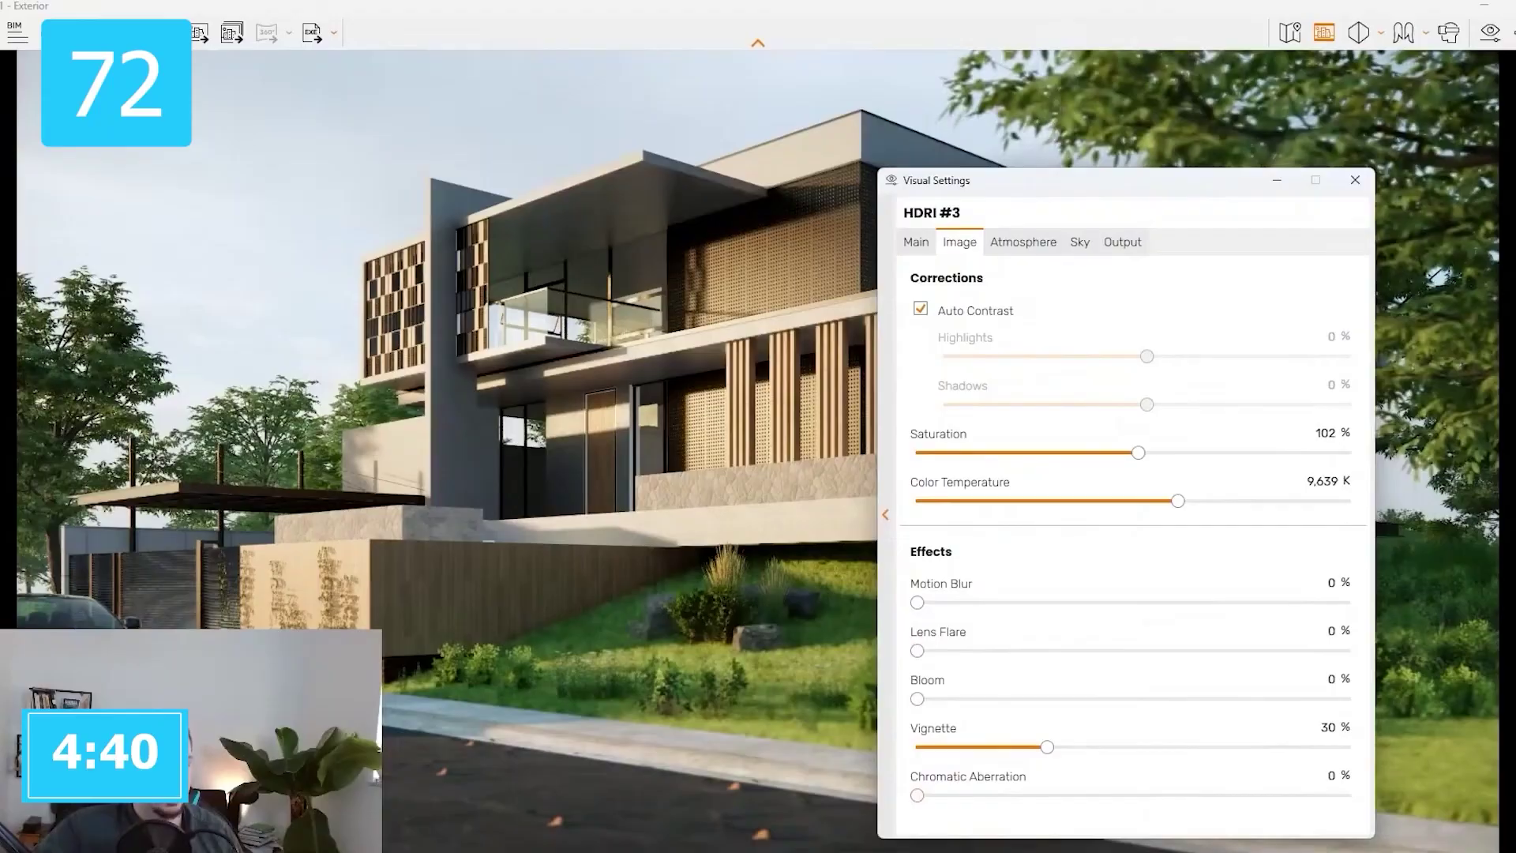
{"action": "left_click", "coordinate": [472, 240]}
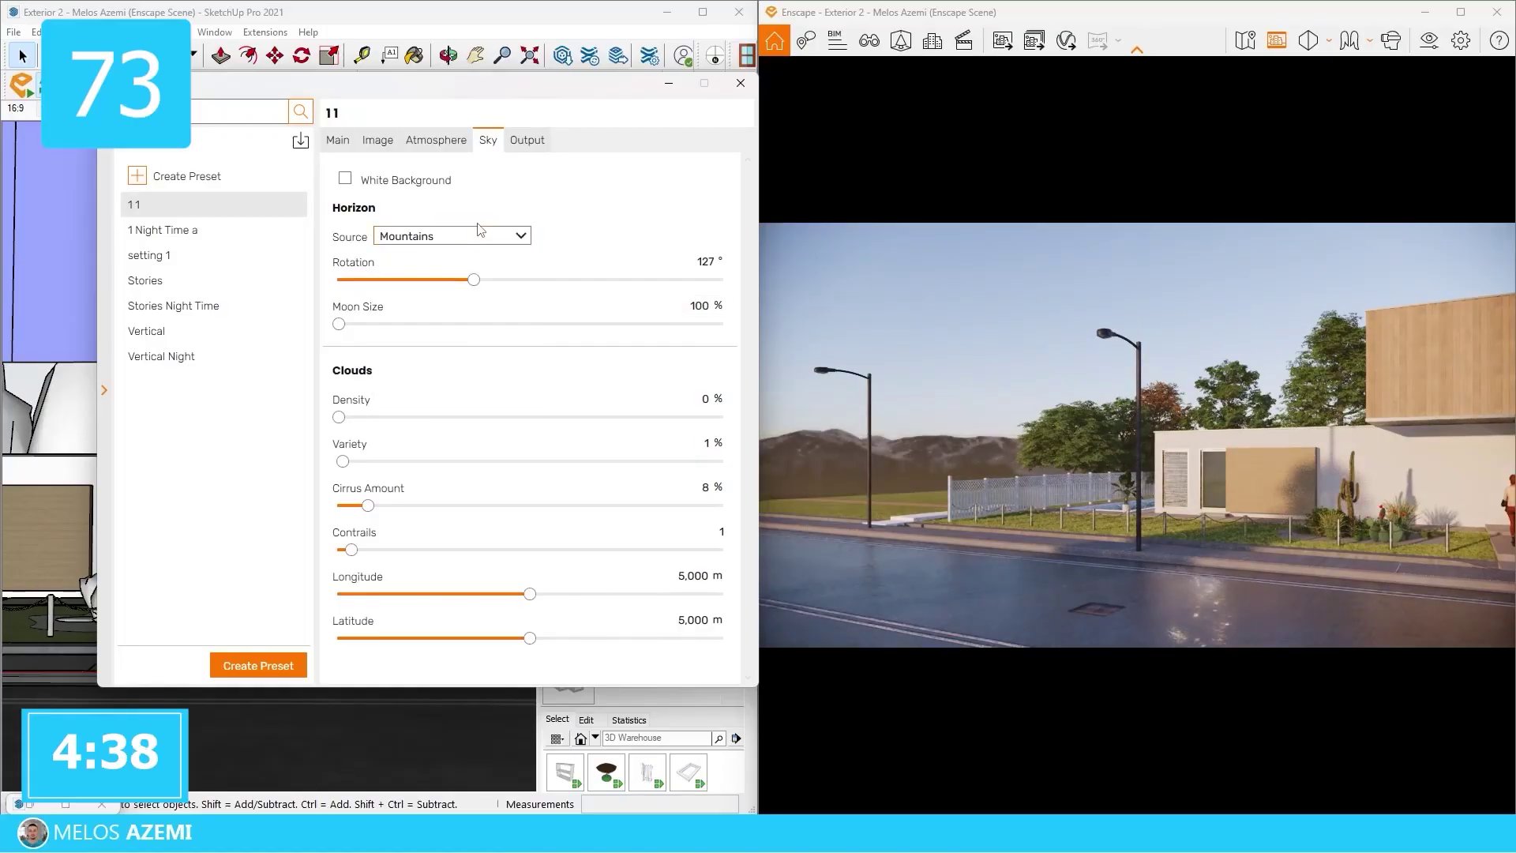
Step: Cycle the Sky horizon backdrop through Urban, White Cubes and White Ground
{"action": "left_click", "coordinate": [466, 373]}
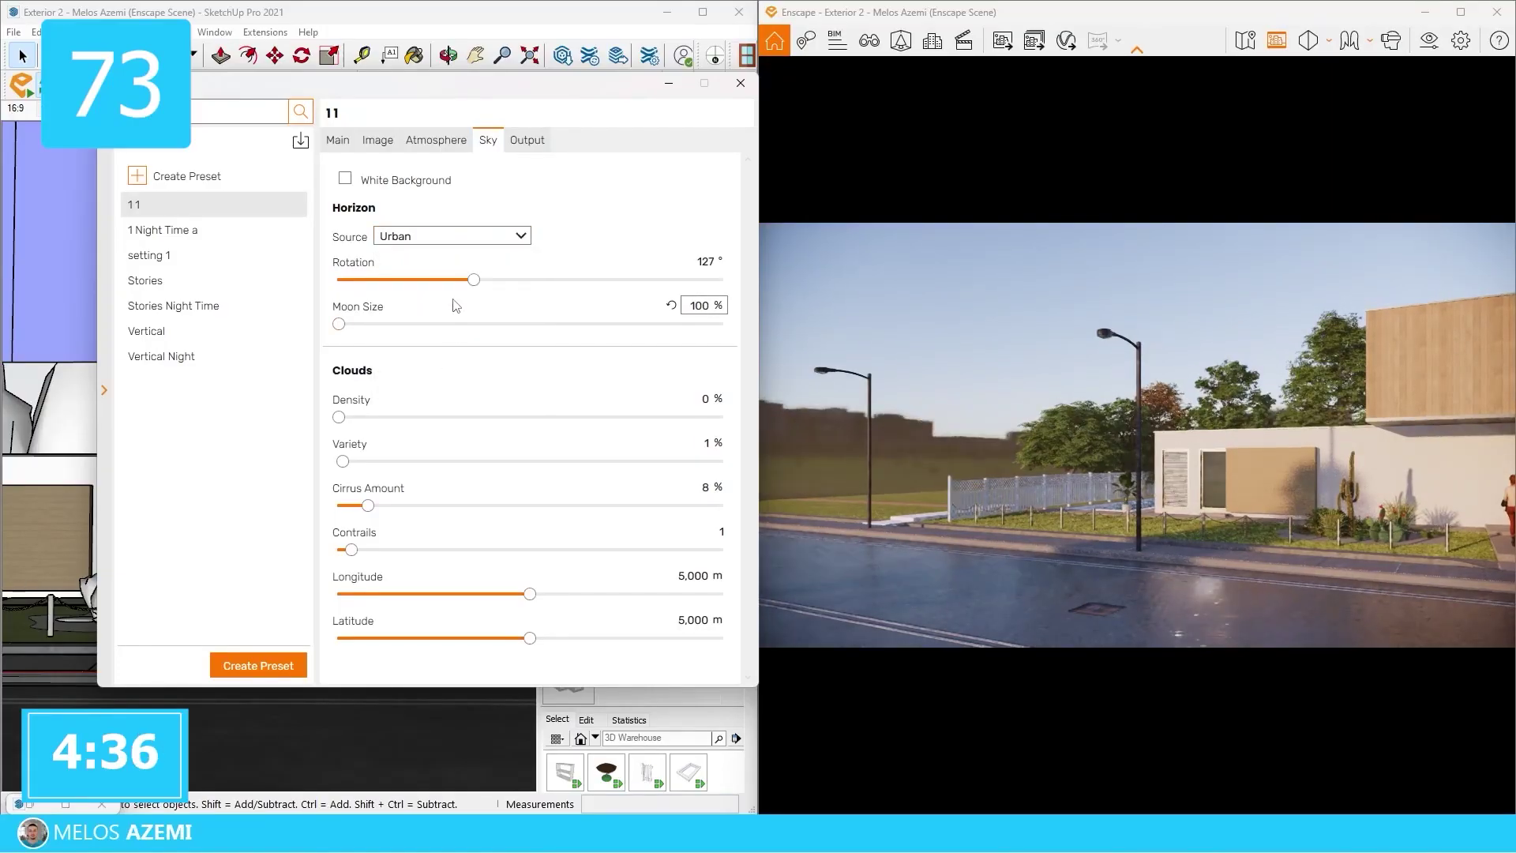
{"action": "left_click", "coordinate": [442, 385]}
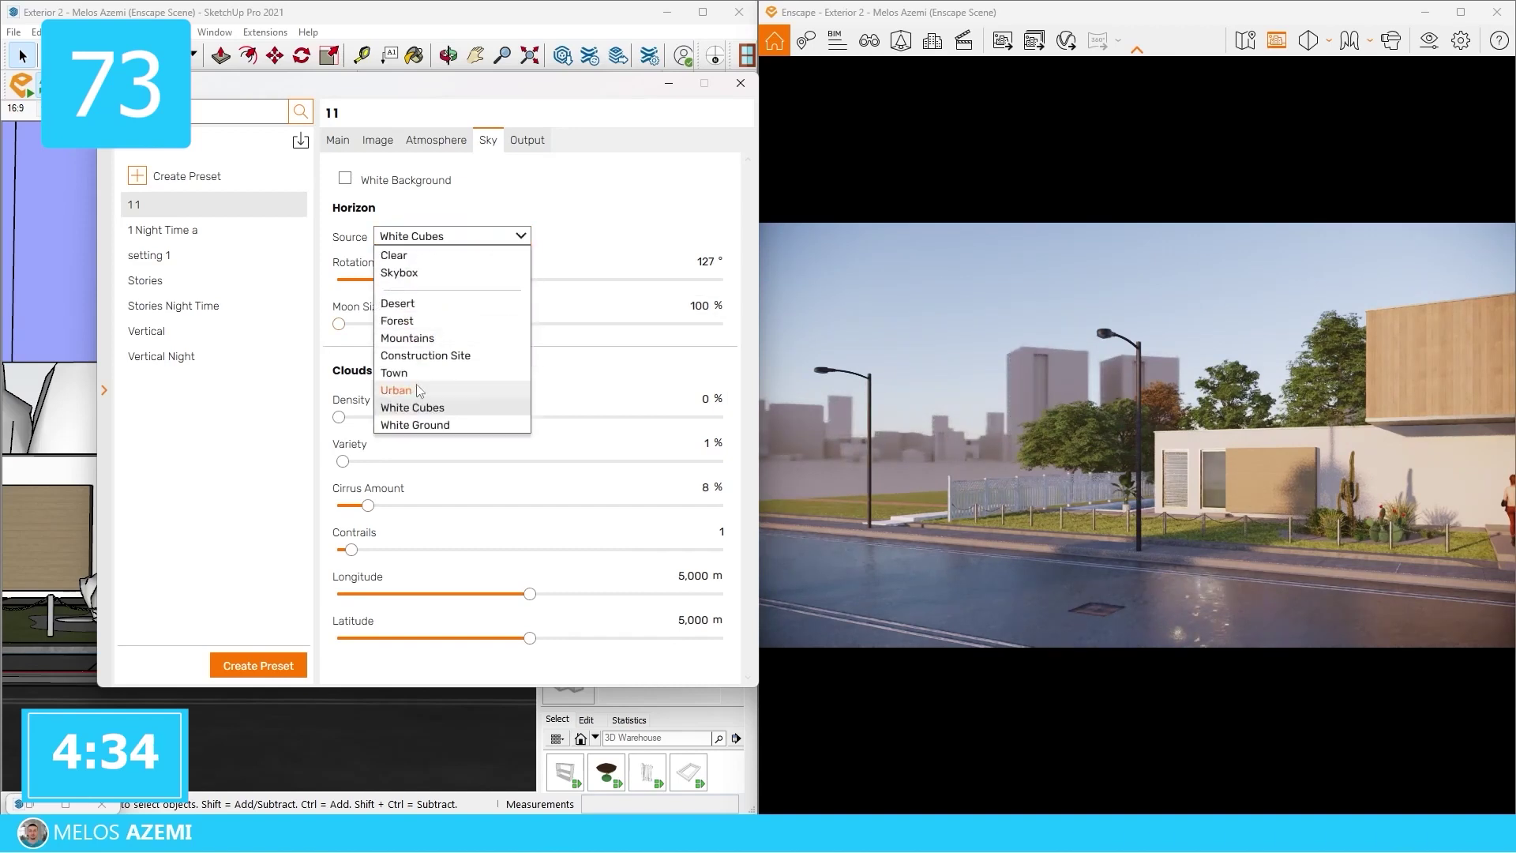
{"action": "left_click", "coordinate": [417, 425]}
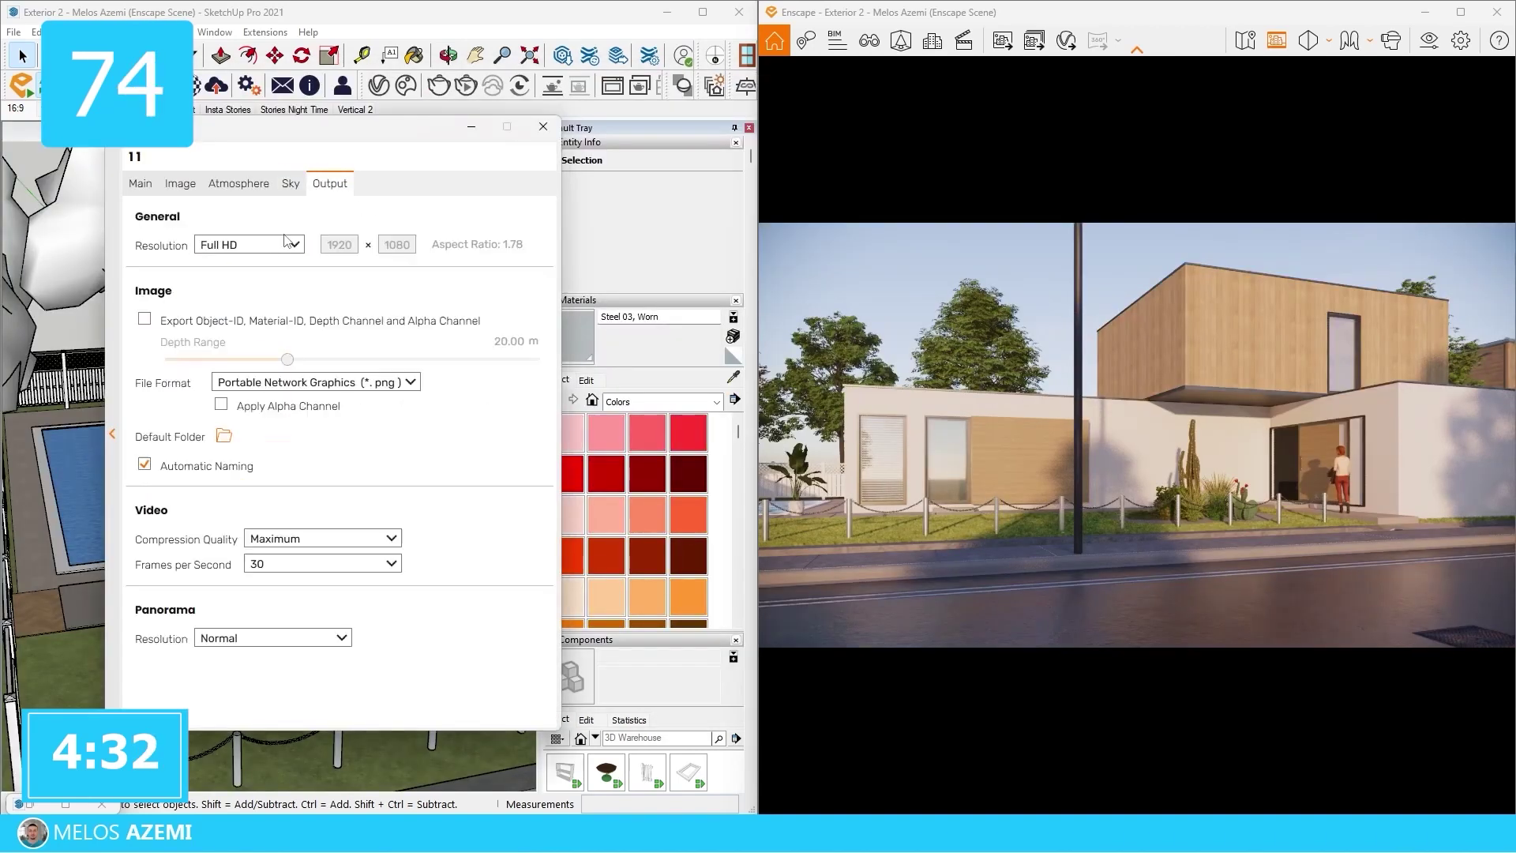
Step: Set the output resolution to a custom 1080 × 1920 portrait size
{"action": "left_click", "coordinate": [286, 241]}
{"action": "left_click", "coordinate": [237, 355]}
{"action": "double_click", "coordinate": [341, 244]}
{"action": "type", "text": "1080"}
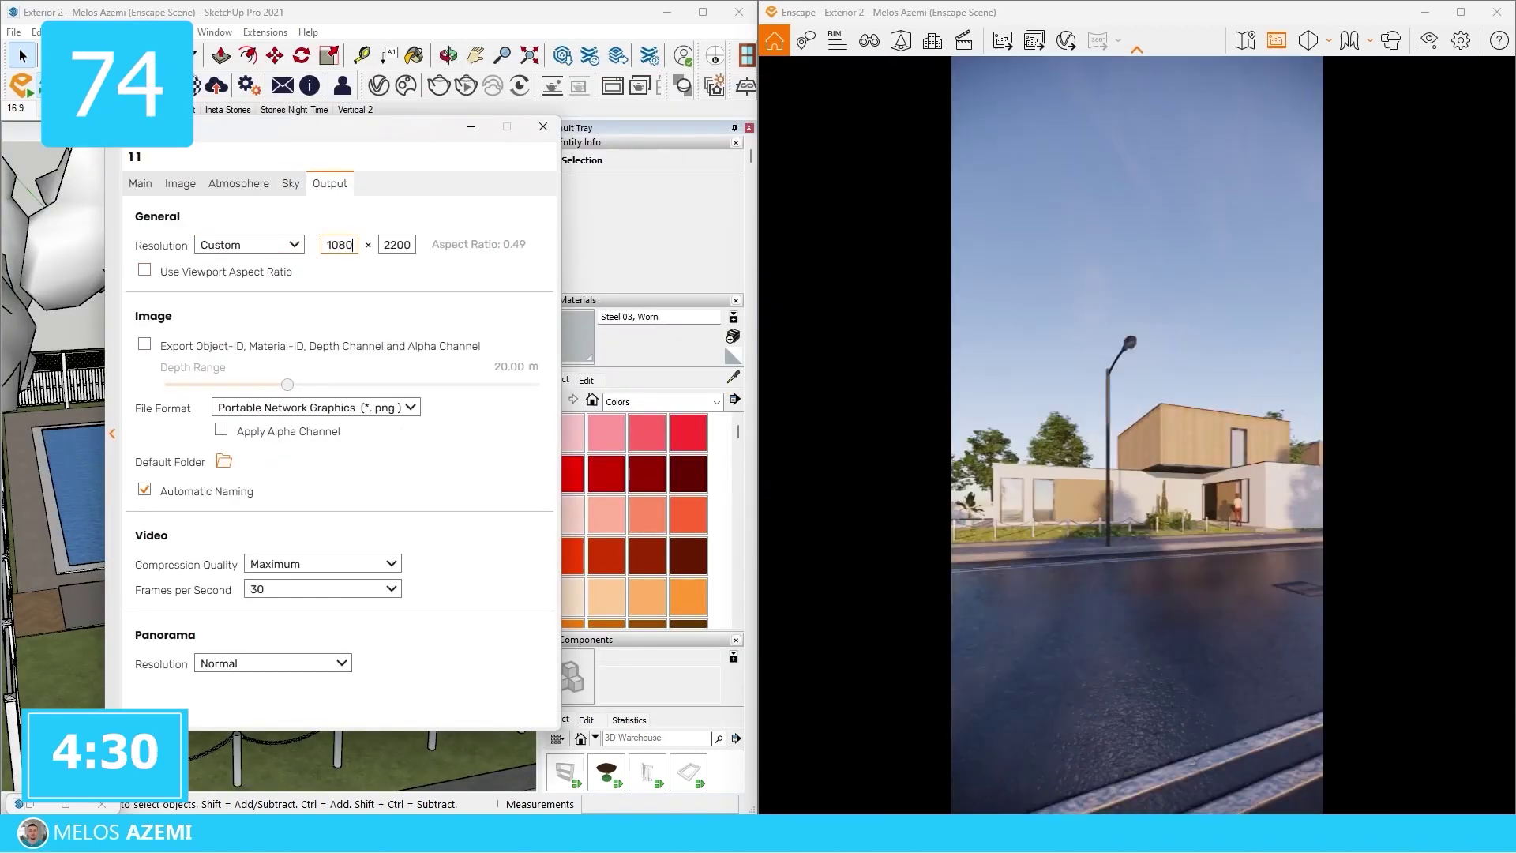
{"action": "type", "text": "1920"}
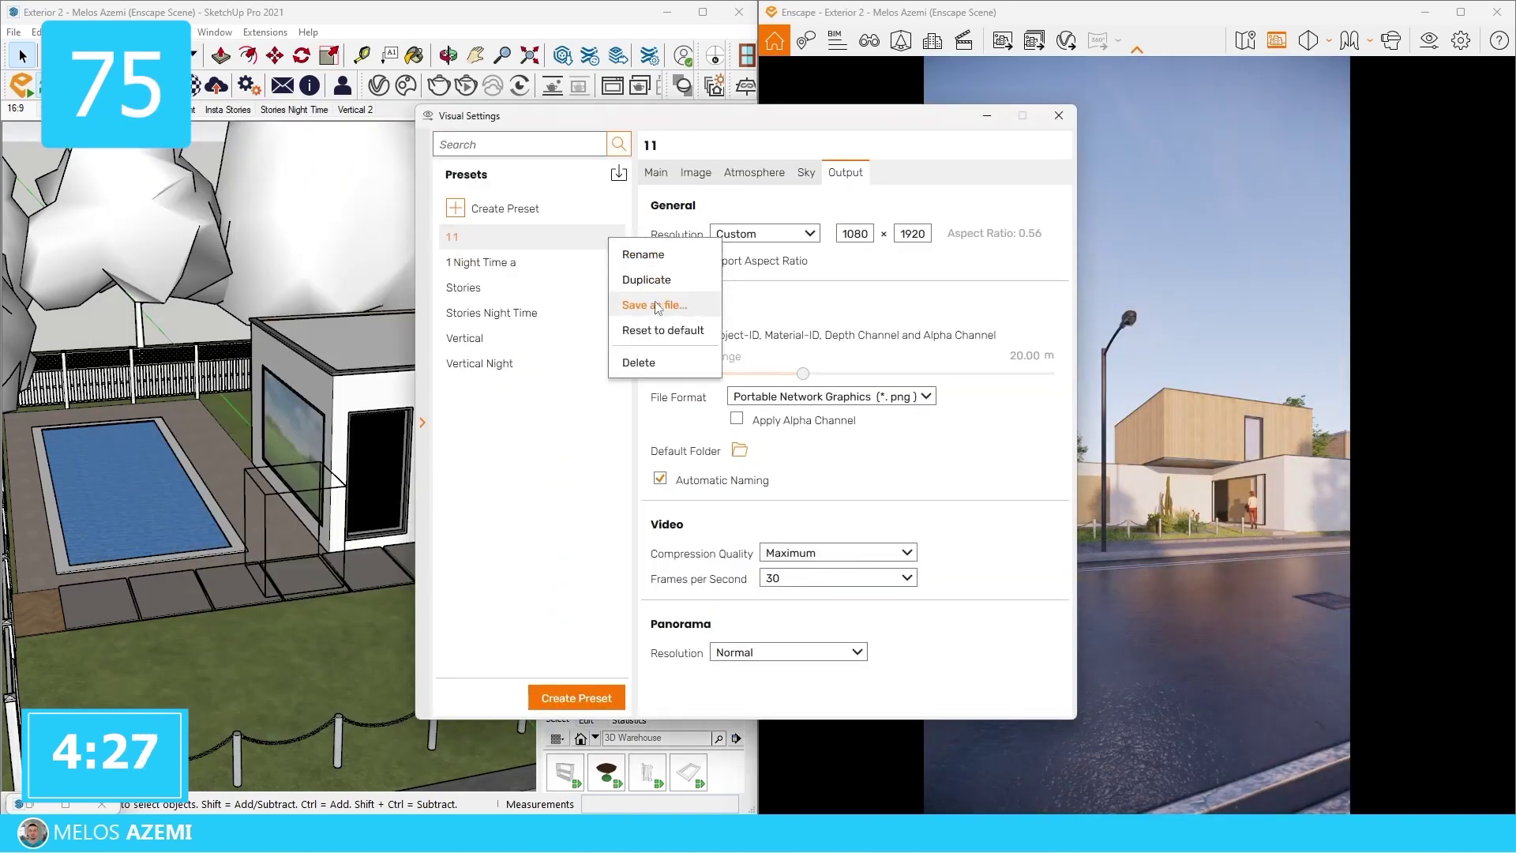
Step: Export the current visual settings preset to a file and import it back
{"action": "left_click", "coordinate": [655, 305]}
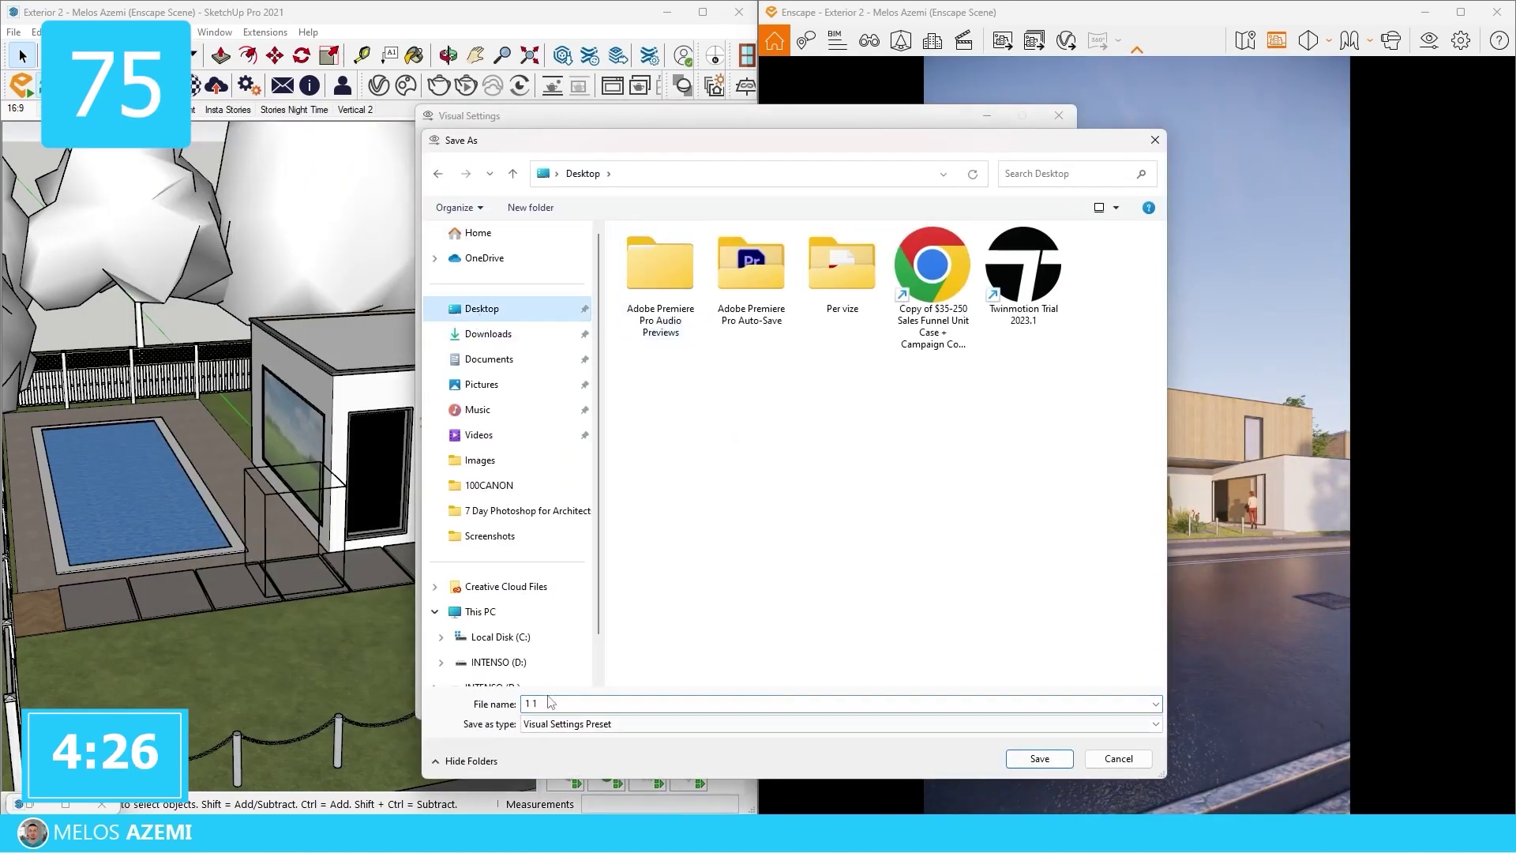
{"action": "key", "text": "Return"}
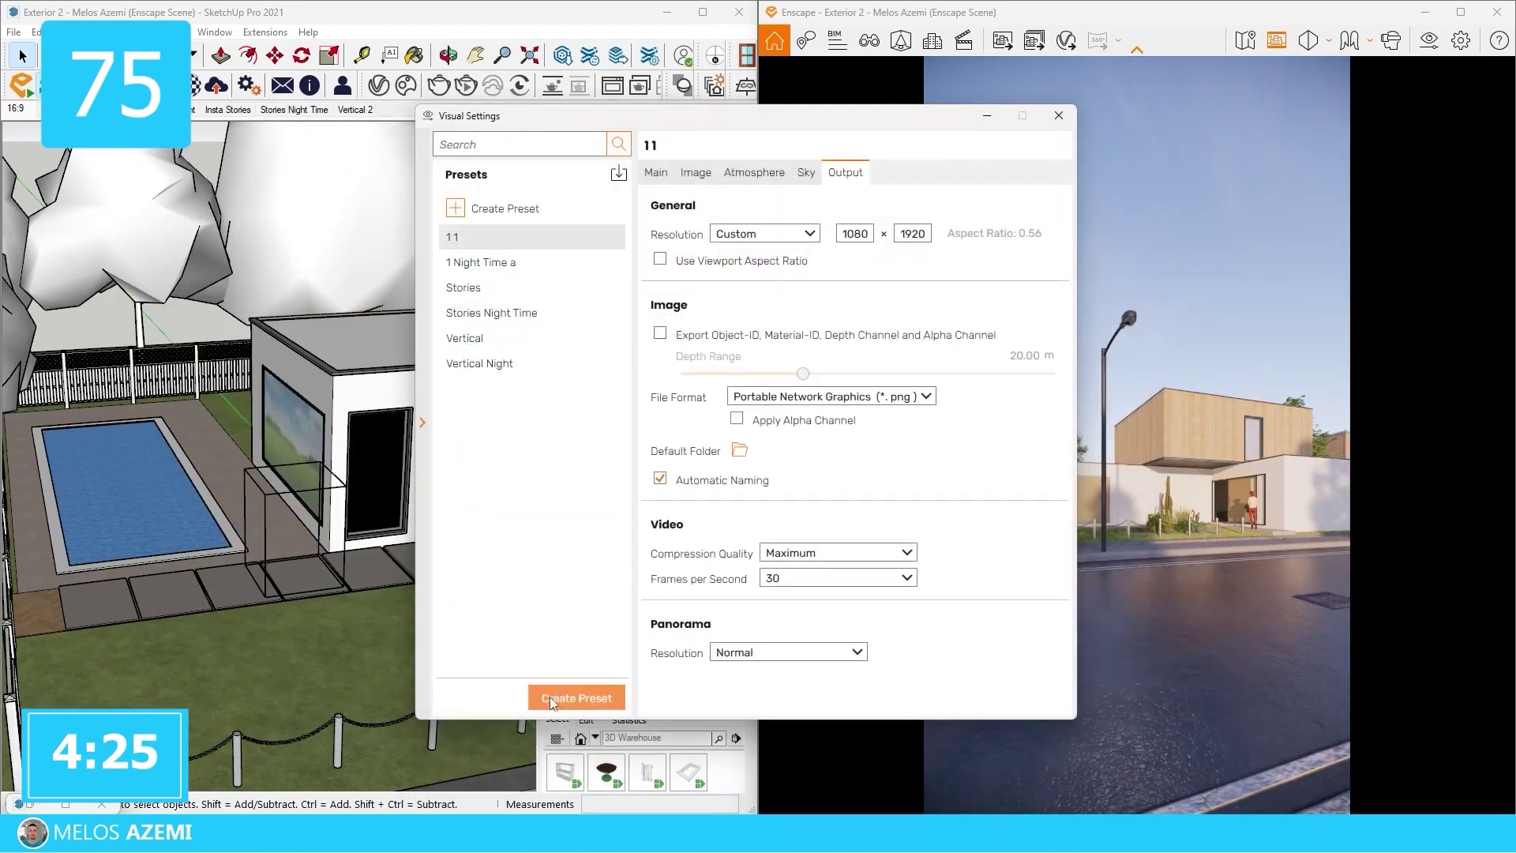
{"action": "left_click", "coordinate": [618, 173]}
{"action": "key", "text": "Return"}
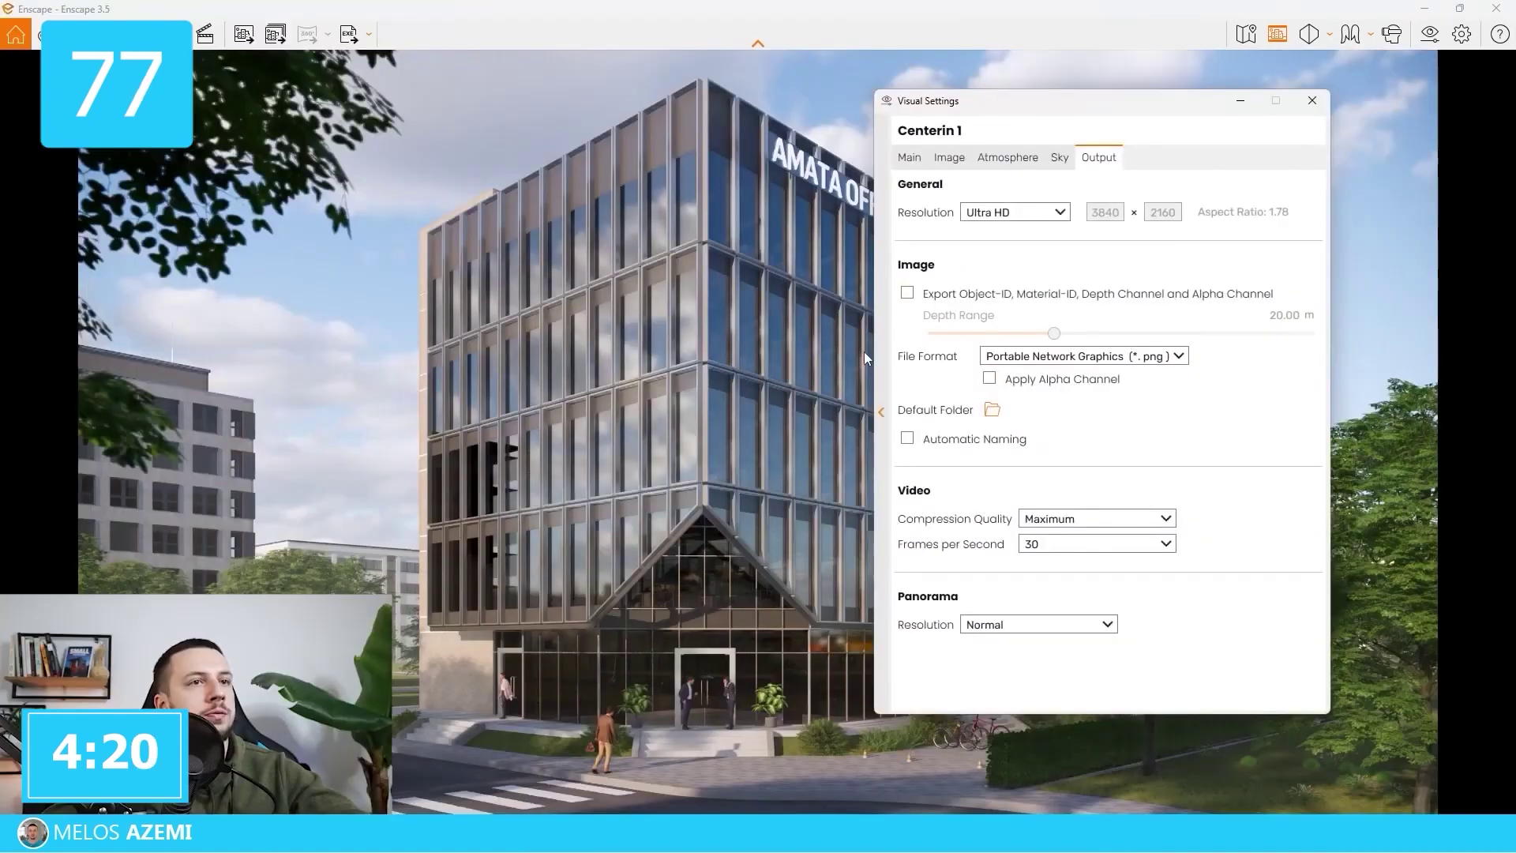
Step: Reduce fog intensity to 25% and give the water its own wind at 67°
{"action": "left_click", "coordinate": [962, 159]}
{"action": "left_click", "coordinate": [1007, 157]}
{"action": "left_click_drag", "start_coordinate": [1018, 231], "coordinate": [999, 230]}
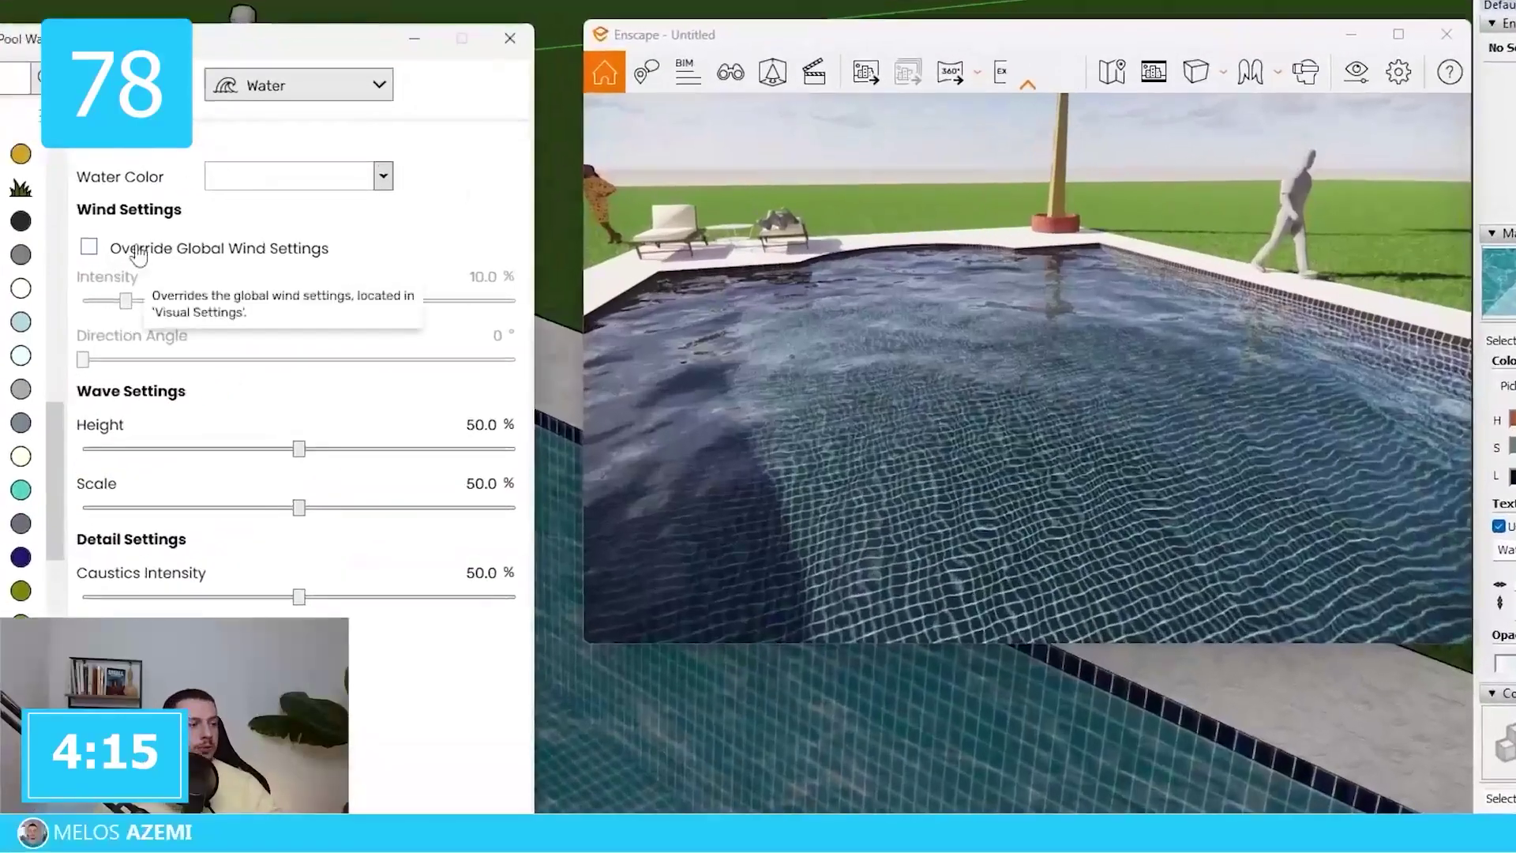
{"action": "left_click", "coordinate": [88, 247]}
{"action": "left_click_drag", "start_coordinate": [121, 352], "coordinate": [158, 352]}
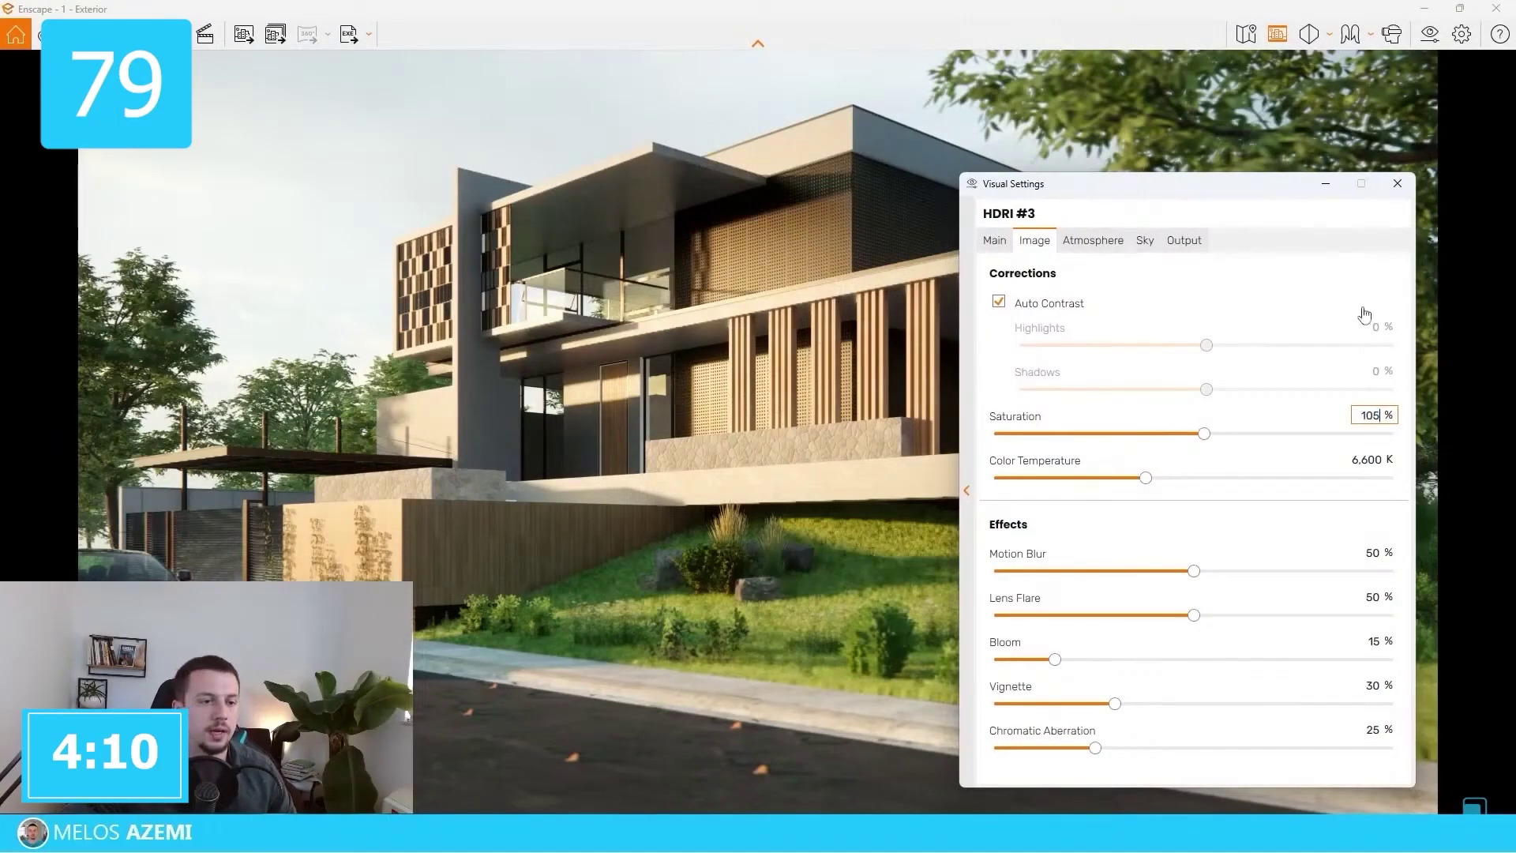
Step: Lower the render saturation and move the visual settings window aside
{"action": "mouse_move", "coordinate": [1226, 186]}
{"action": "left_mouse_down"}
{"action": "mouse_move", "coordinate": [1160, 219]}
{"action": "mouse_move", "coordinate": [1210, 206]}
{"action": "left_mouse_up"}
{"action": "left_click_drag", "start_coordinate": [1188, 454], "coordinate": [1151, 460]}
{"action": "left_click_drag", "start_coordinate": [1063, 207], "coordinate": [1025, 153]}
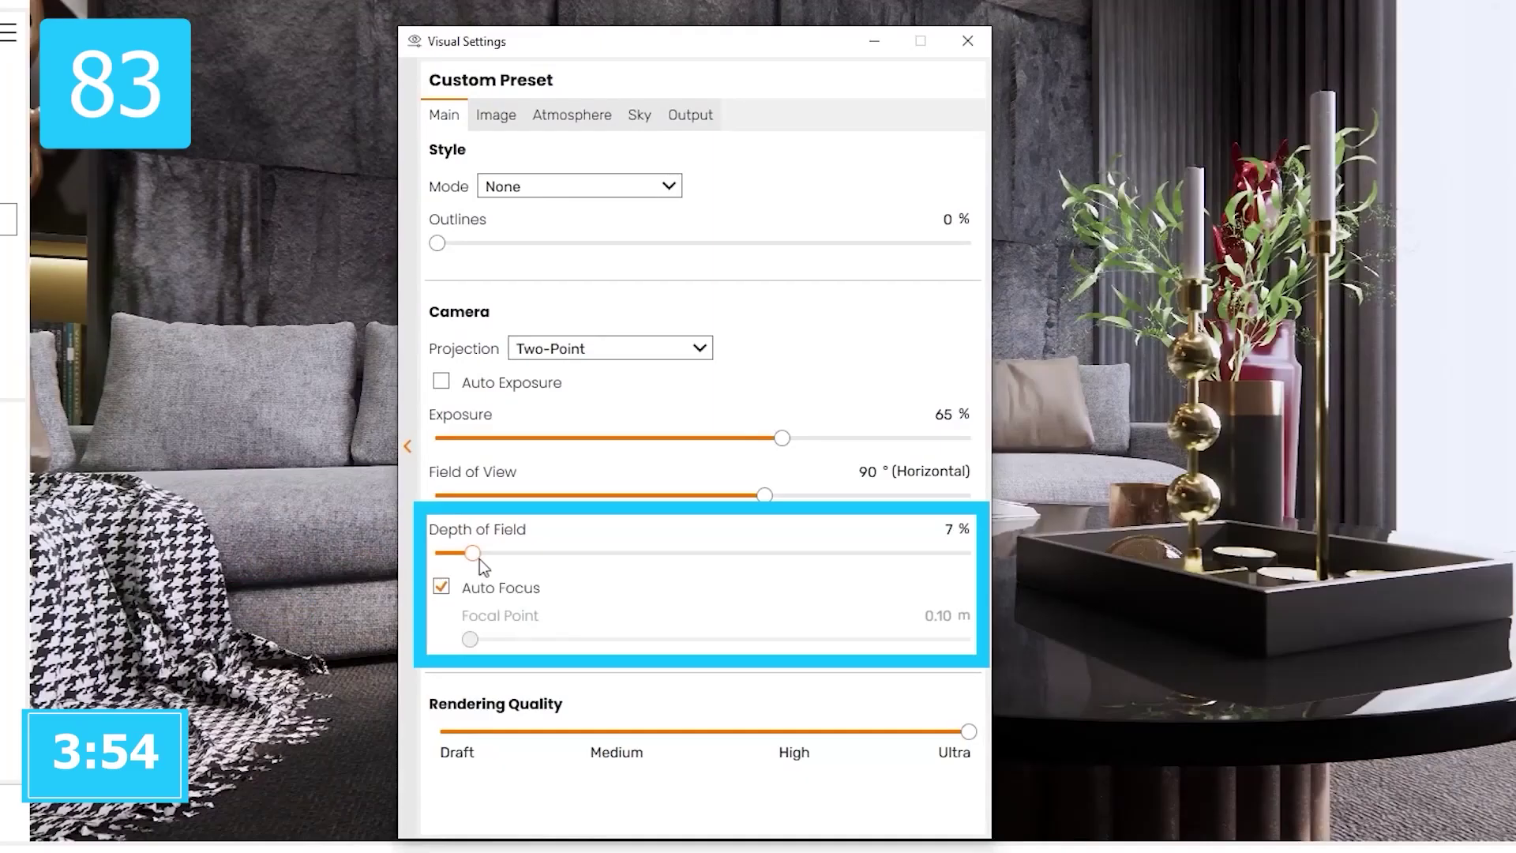
Step: Raise depth of field to 16% with autofocus off and preview the video
{"action": "left_click_drag", "start_coordinate": [481, 552], "coordinate": [524, 553]}
{"action": "left_click", "coordinate": [440, 586]}
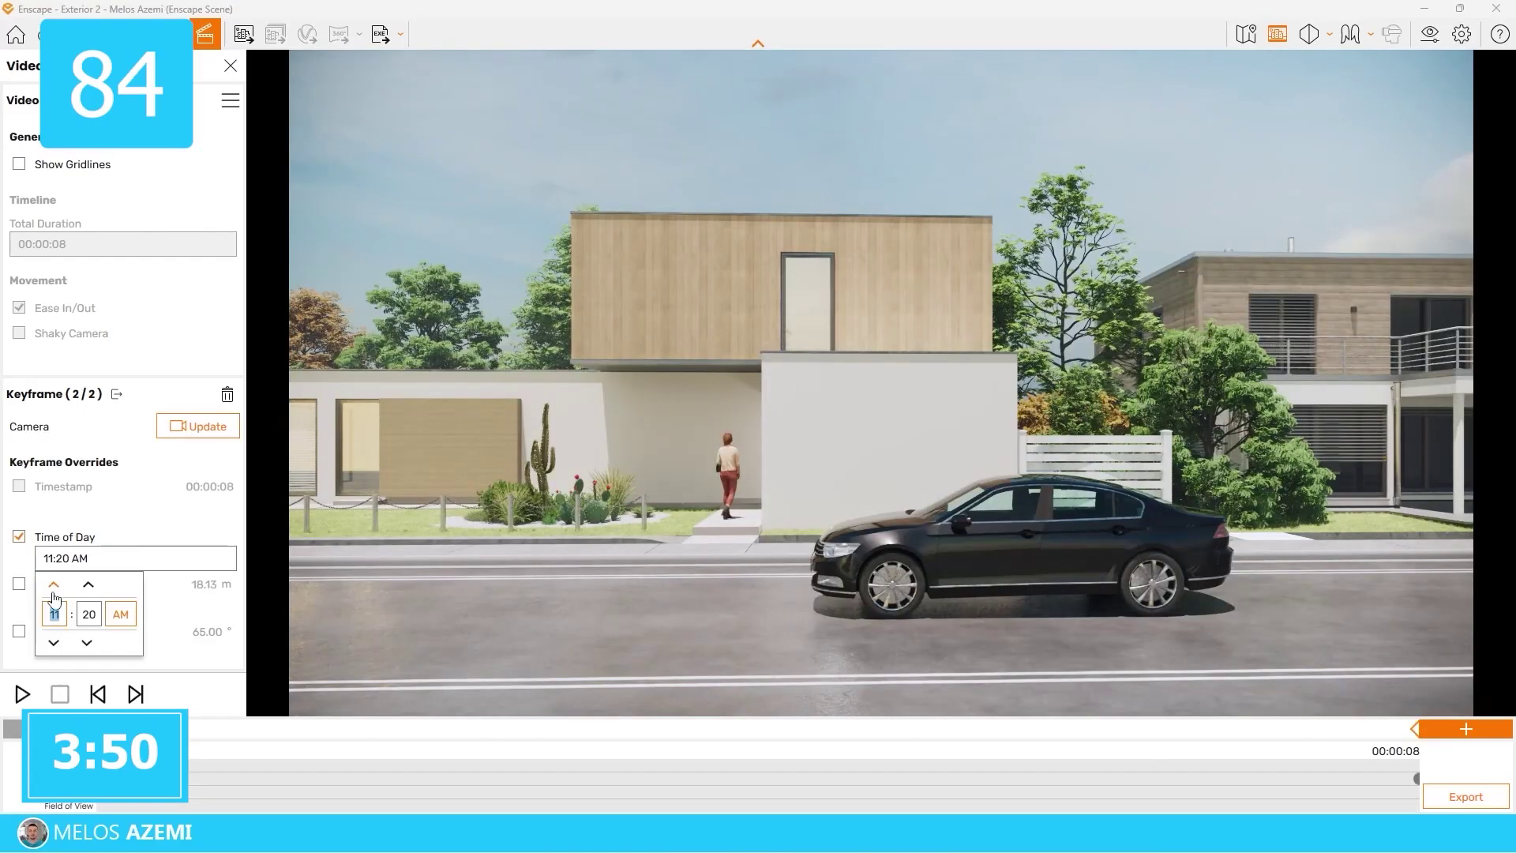
{"action": "left_click", "coordinate": [21, 693]}
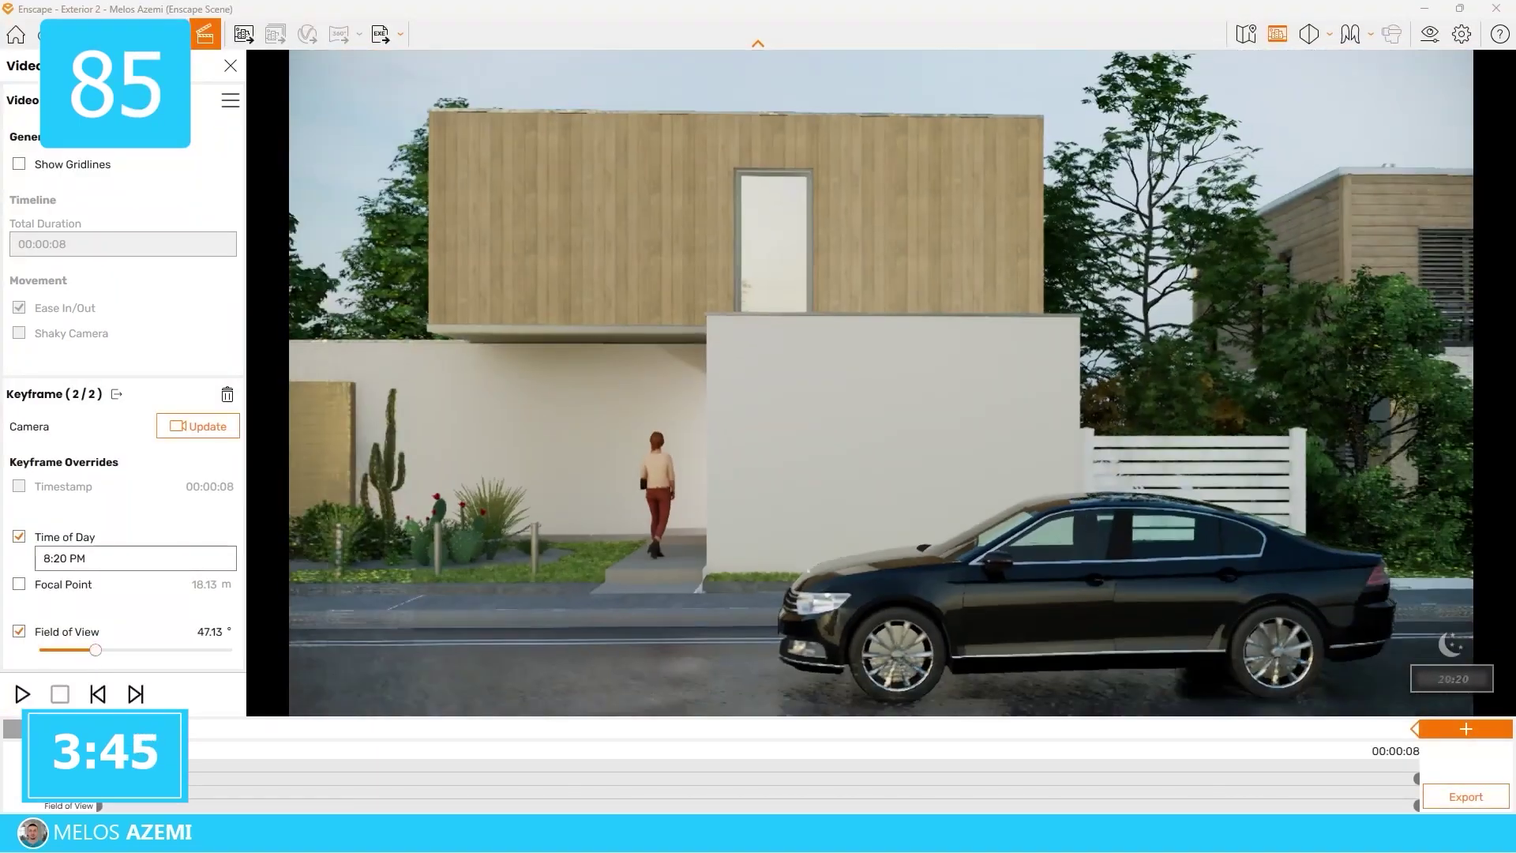
Step: Replay the video, then enable Ease In/Out and play the keyframed video again
{"action": "left_click", "coordinate": [23, 695]}
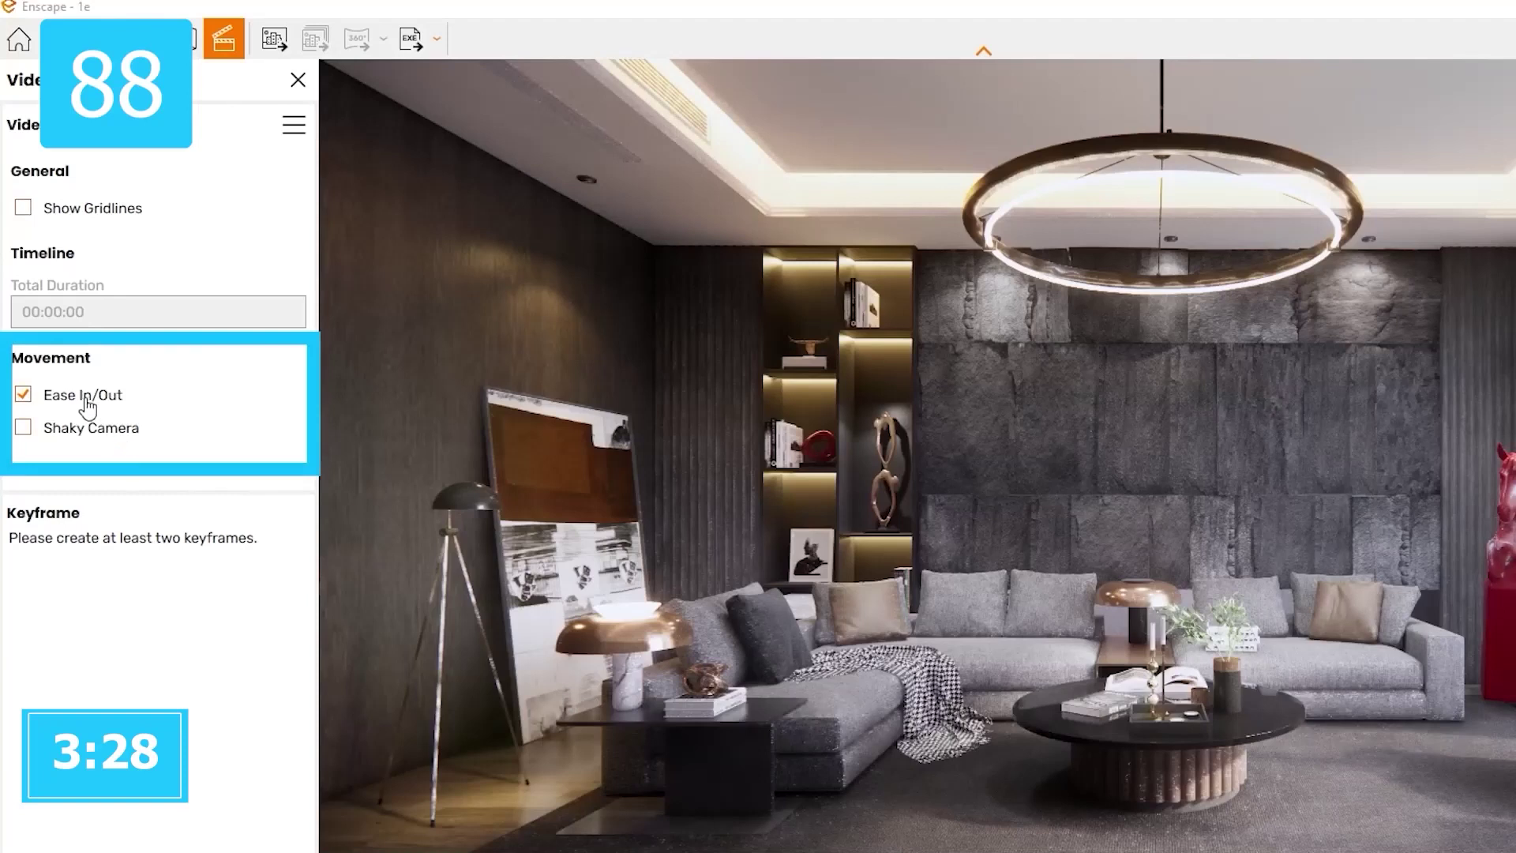
{"action": "left_click", "coordinate": [80, 400]}
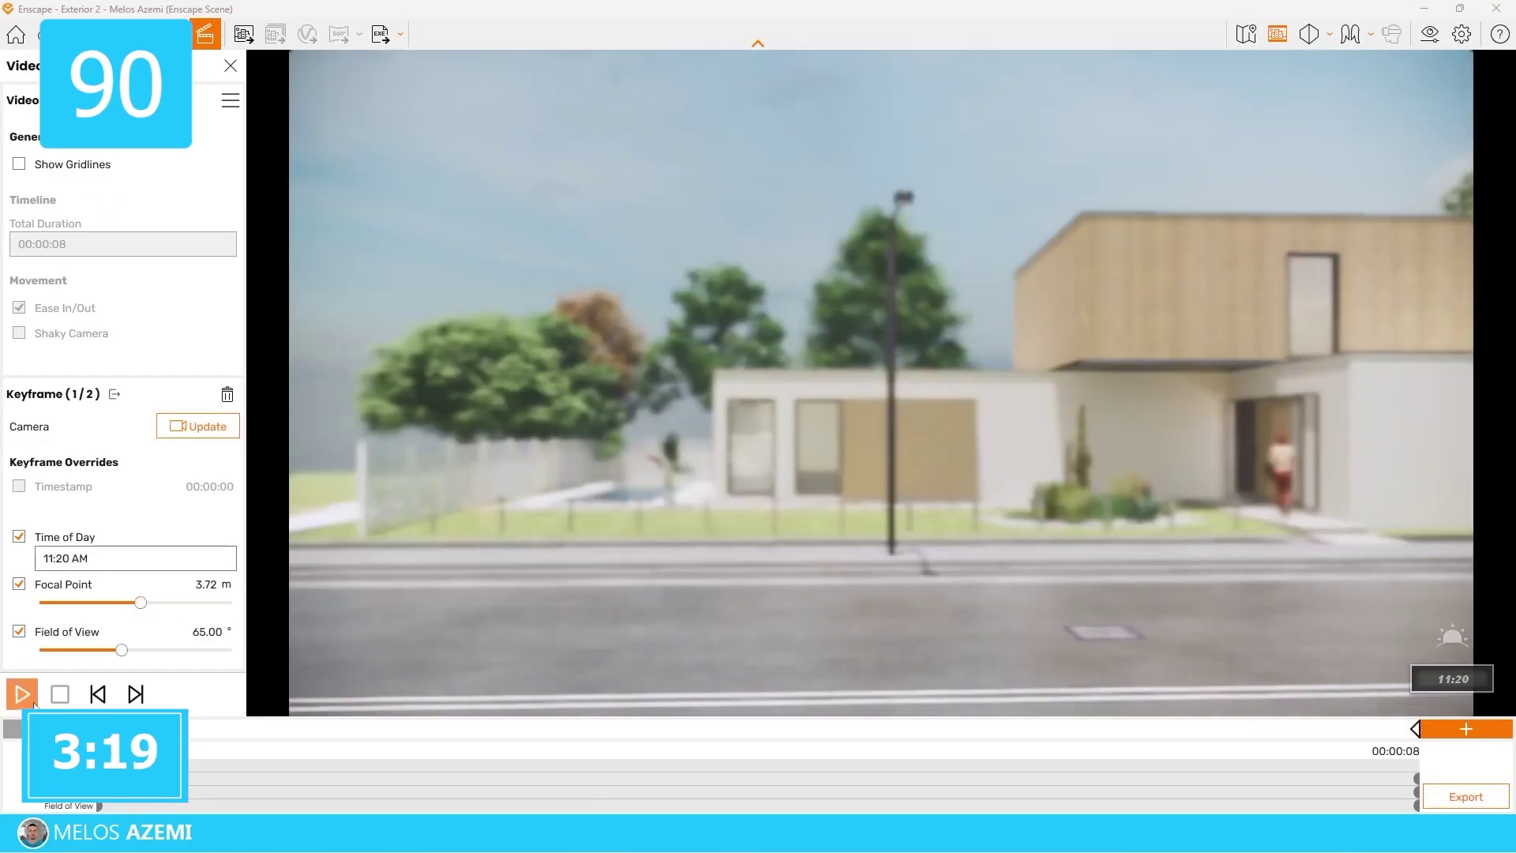
{"action": "left_click", "coordinate": [33, 702]}
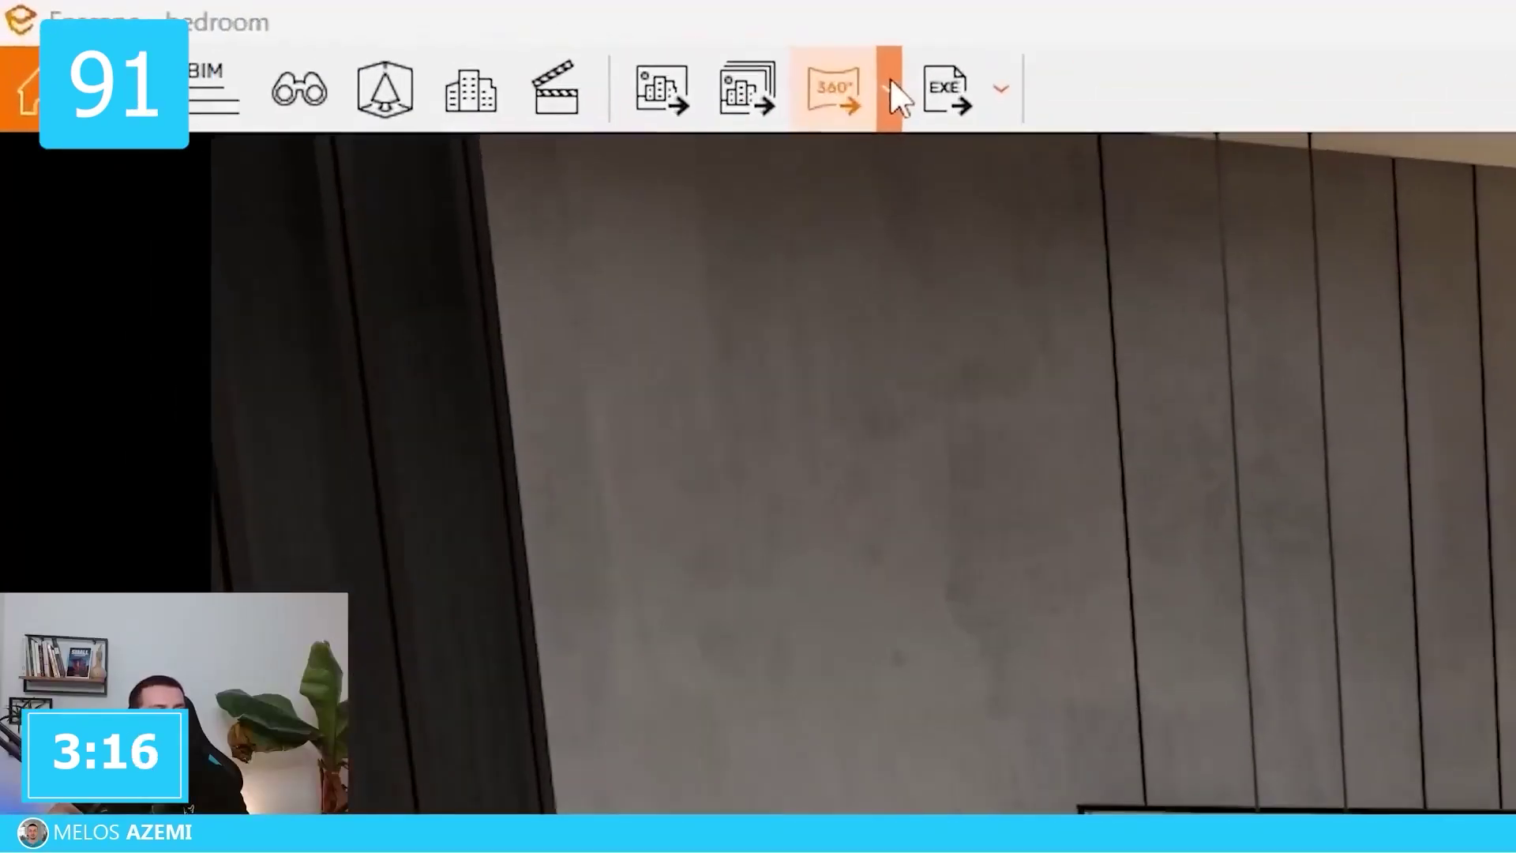
Step: Render a 360° panorama of the bedroom view and bring up the panorama manager
{"action": "left_click", "coordinate": [328, 34]}
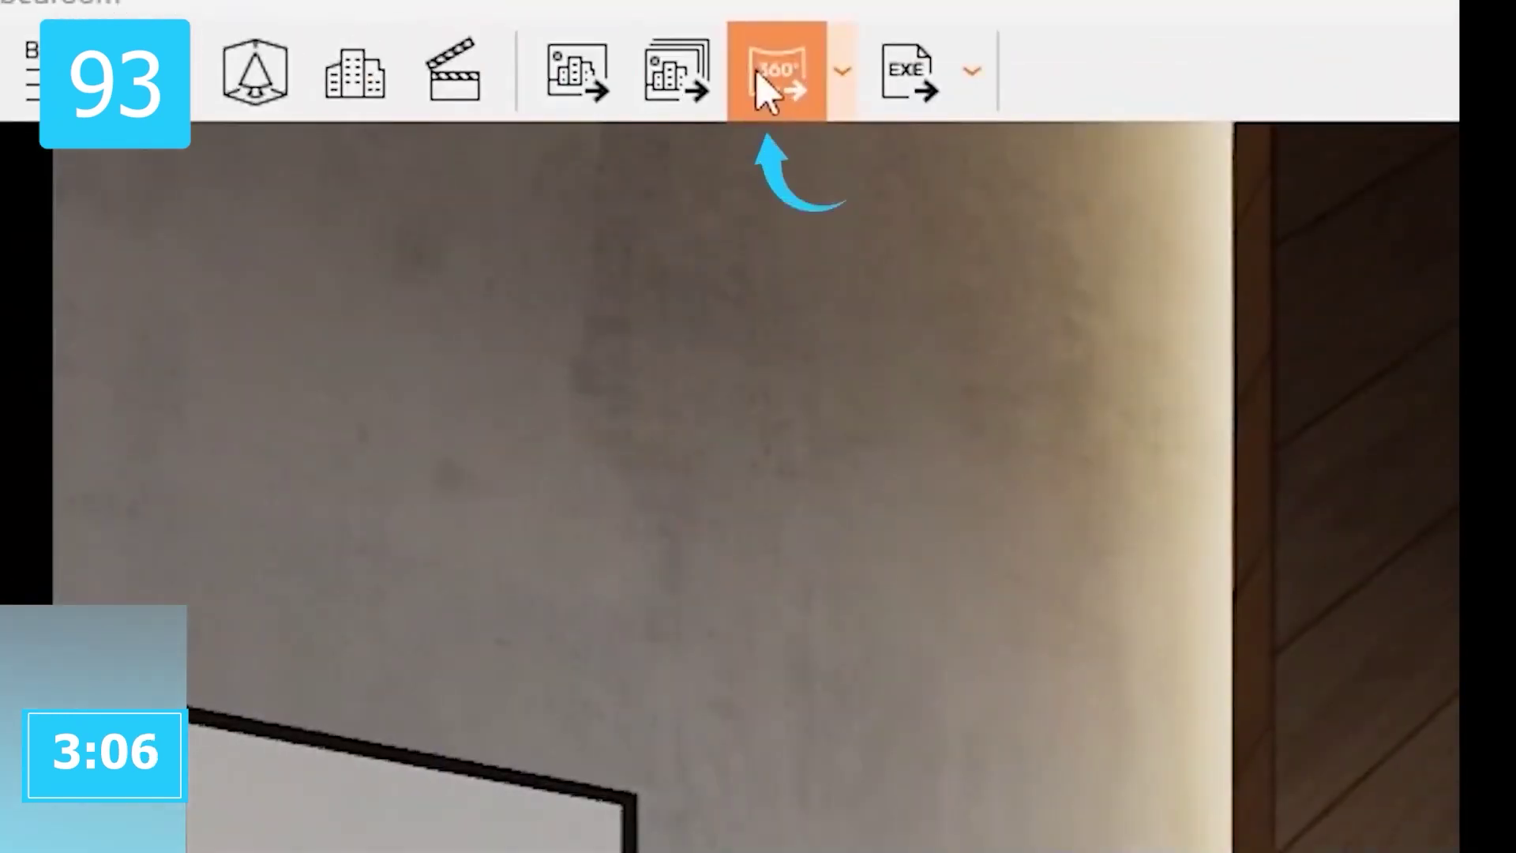
{"action": "left_click", "coordinate": [765, 82]}
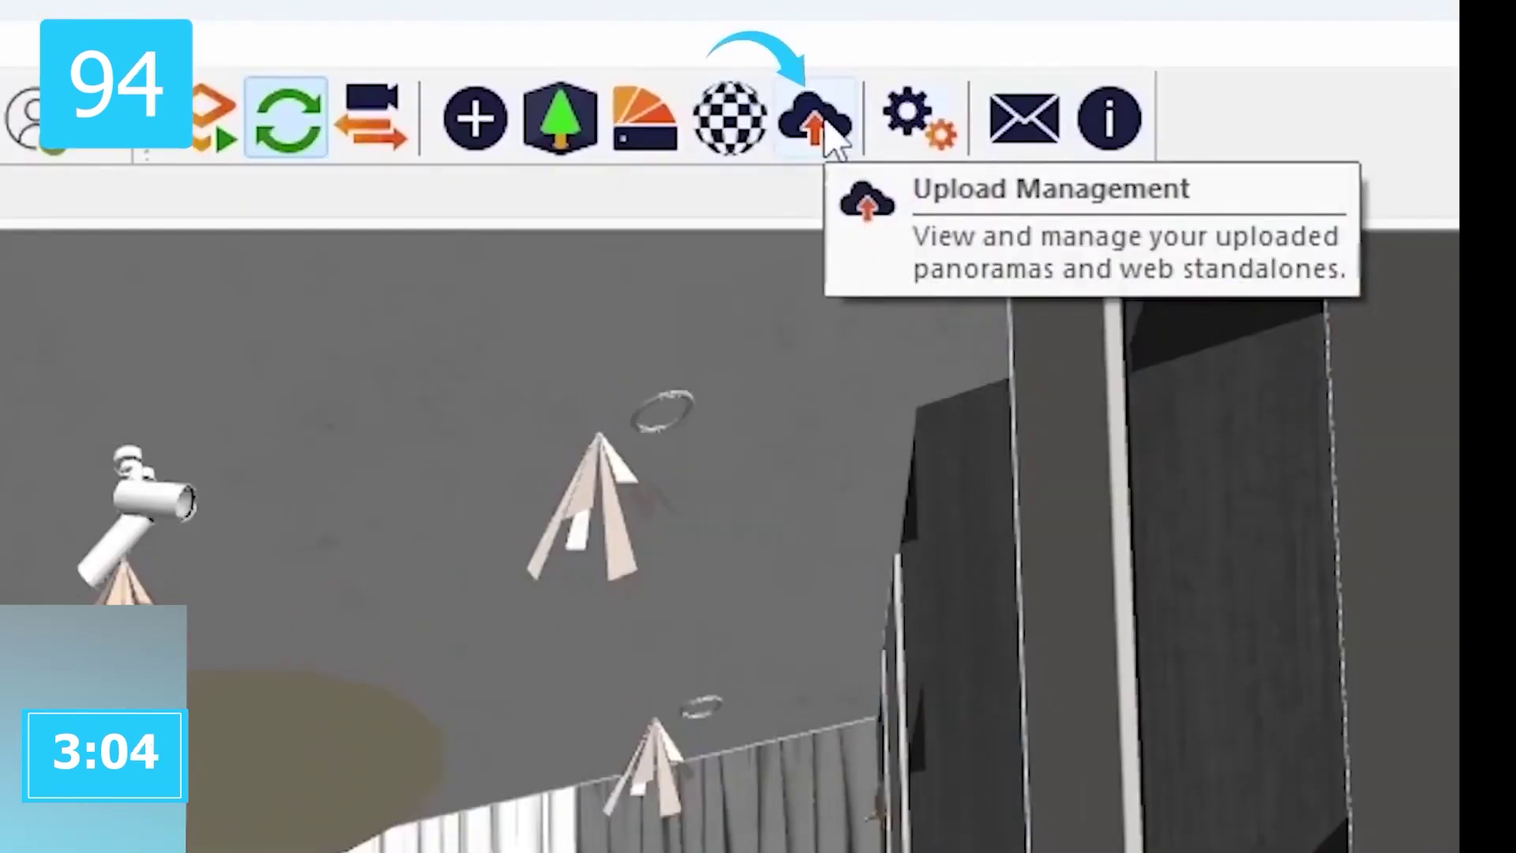
{"action": "left_click", "coordinate": [822, 129]}
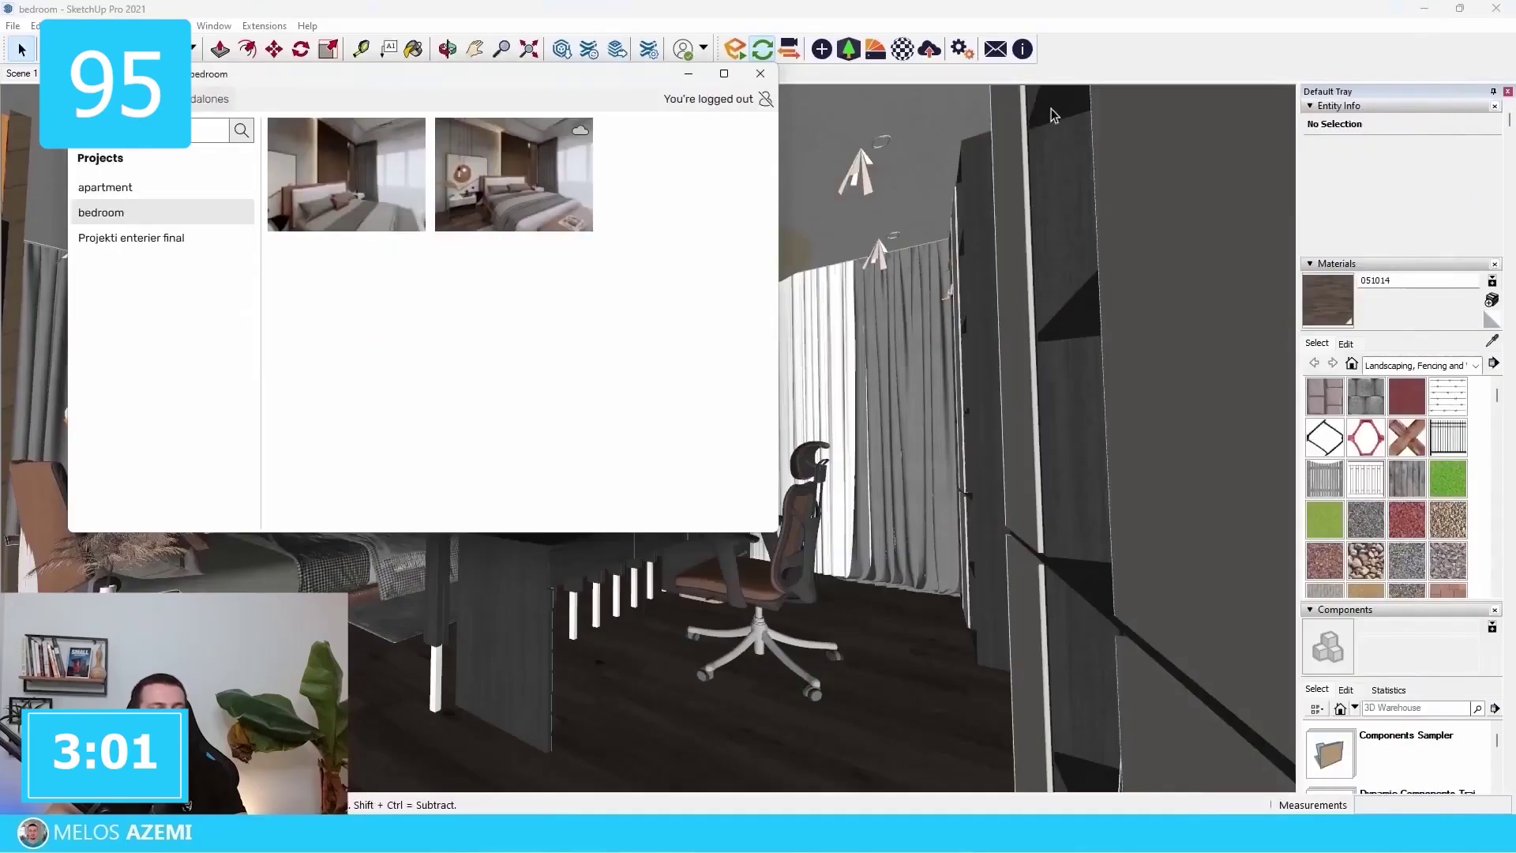
Step: Upload the bedroom panorama to the cloud, open its sharing options, and export a standalone .exe
{"action": "mouse_move", "coordinate": [371, 170]}
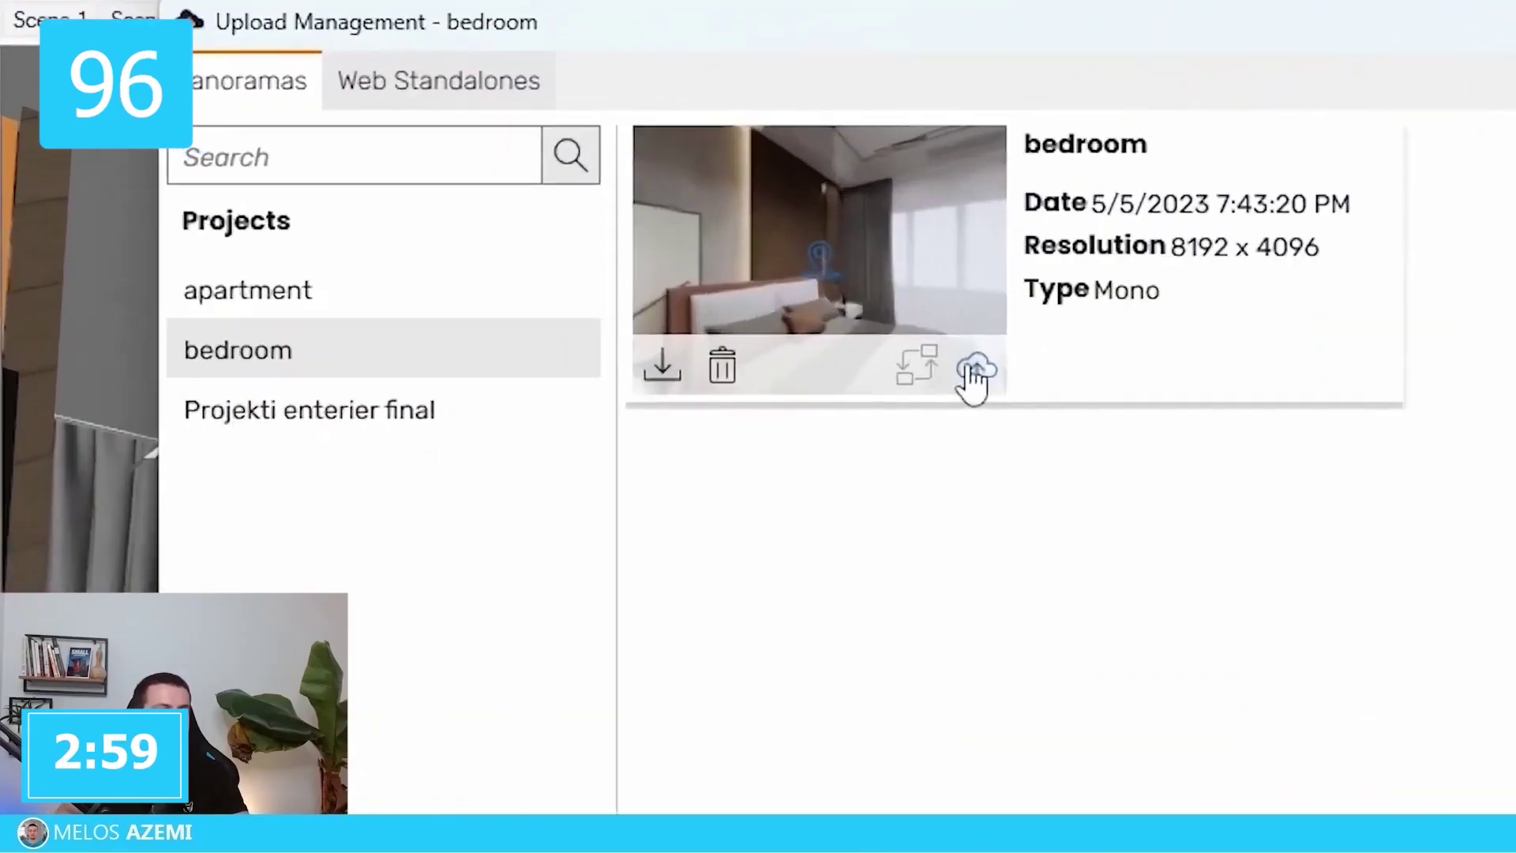
{"action": "left_click", "coordinate": [412, 219]}
{"action": "left_click", "coordinate": [915, 365]}
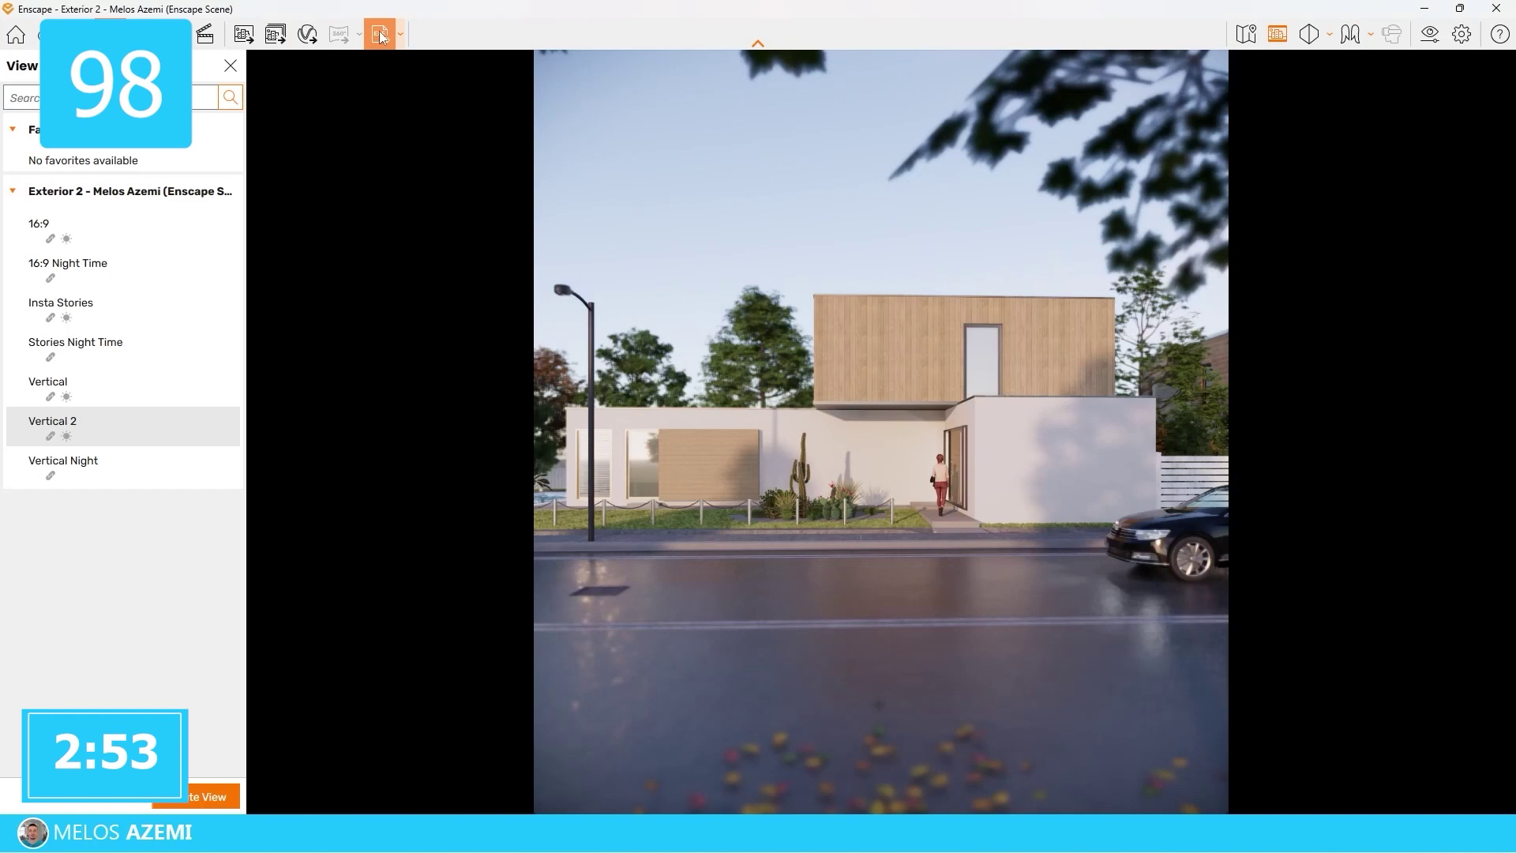
{"action": "left_click", "coordinate": [380, 36]}
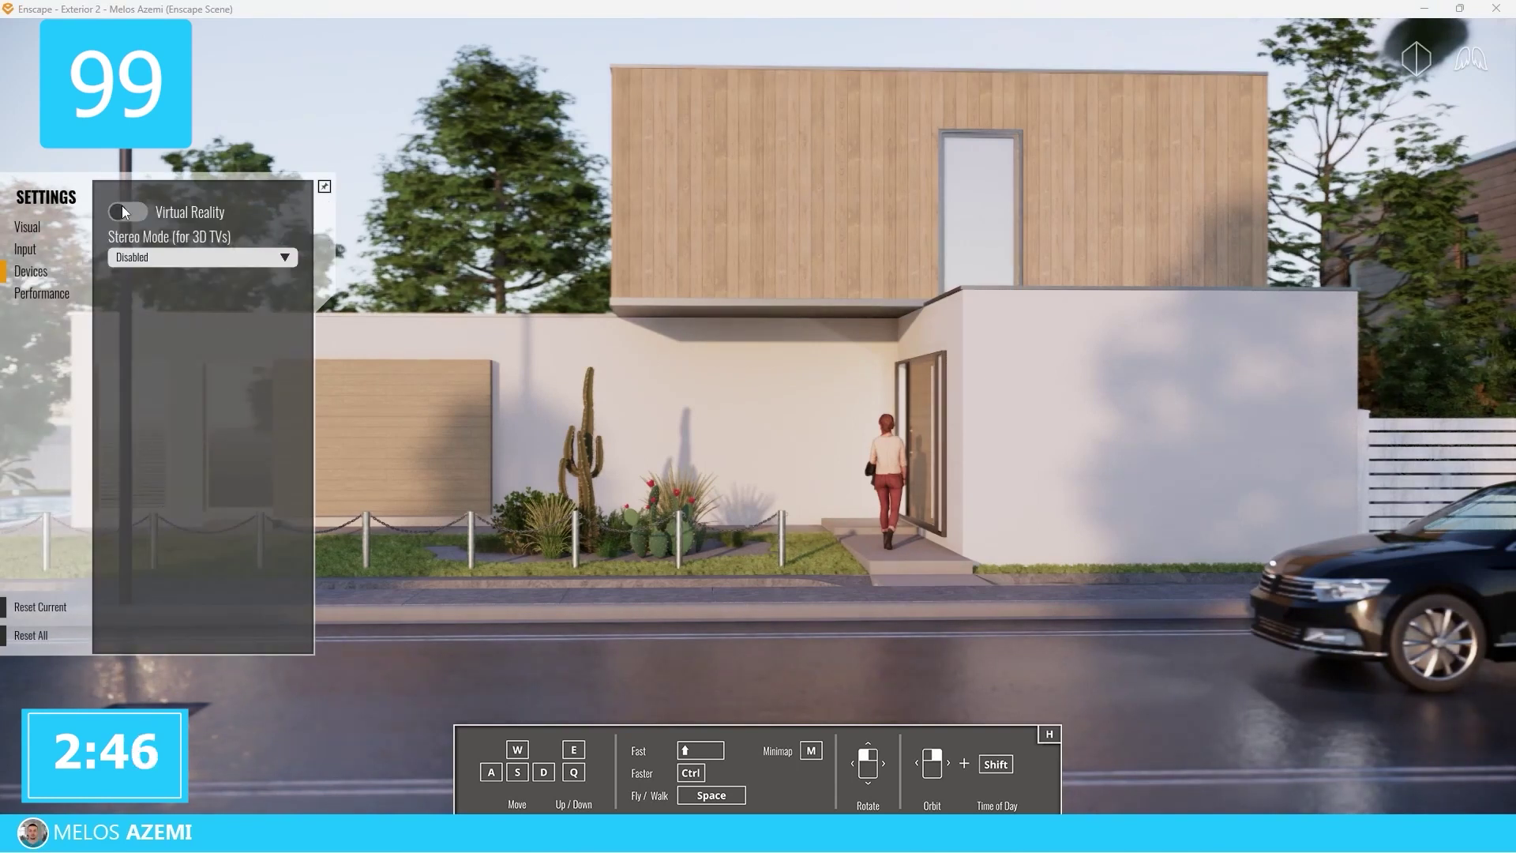
Step: Turn on Virtual Reality, then title a new issue 'Change Car Color'
{"action": "left_click", "coordinate": [128, 214]}
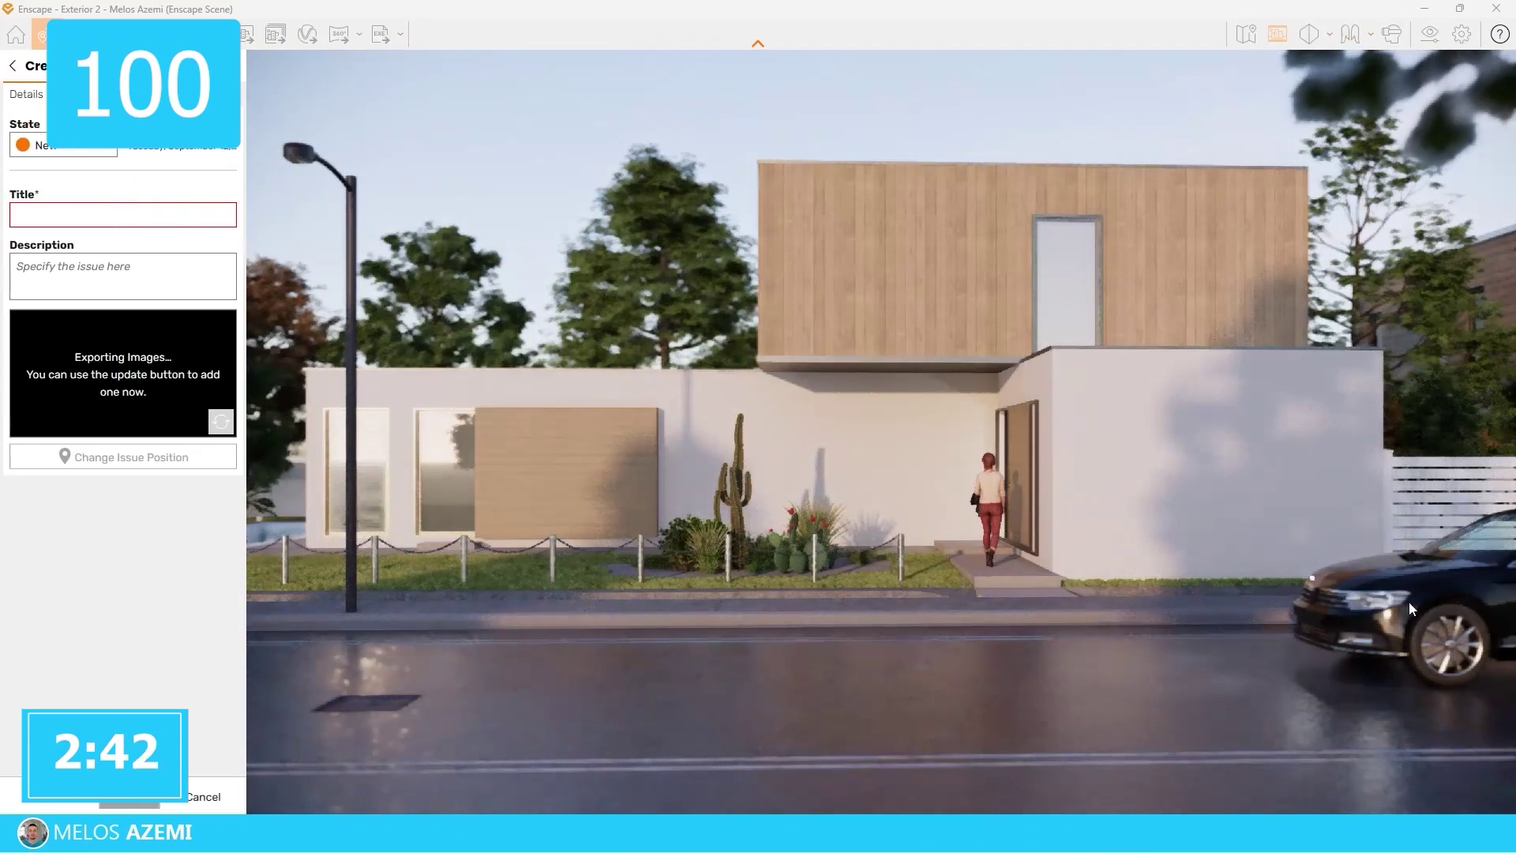
{"action": "left_click", "coordinate": [85, 219]}
{"action": "type", "text": "Change Car Color"}
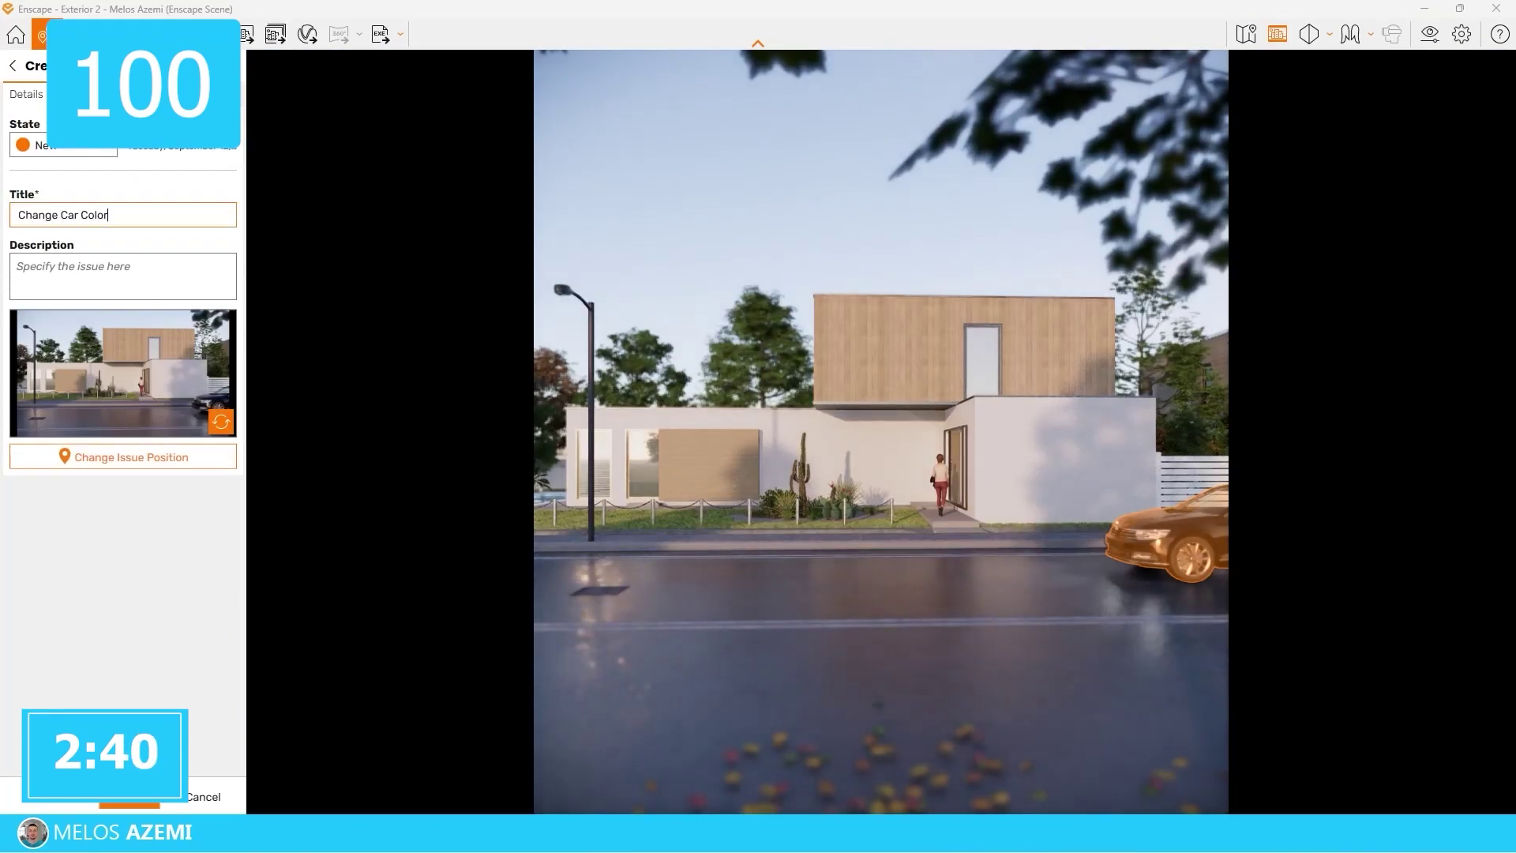